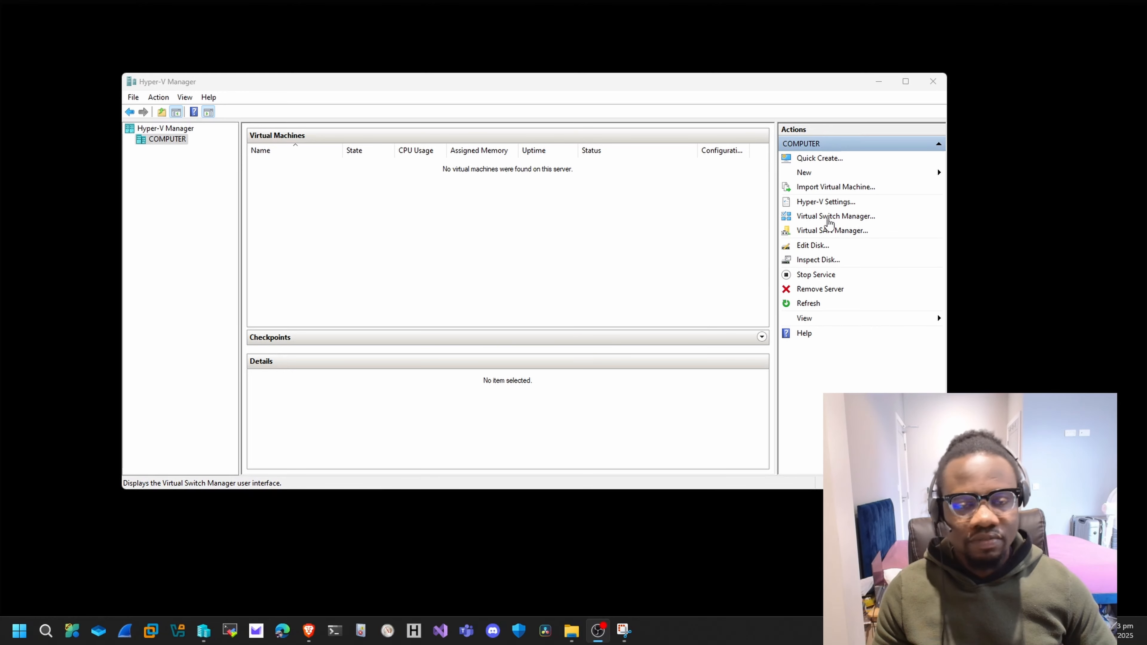
# Create a new virtual switch of type External and name it External Virtual Switch.
pyautogui.click(829, 217)
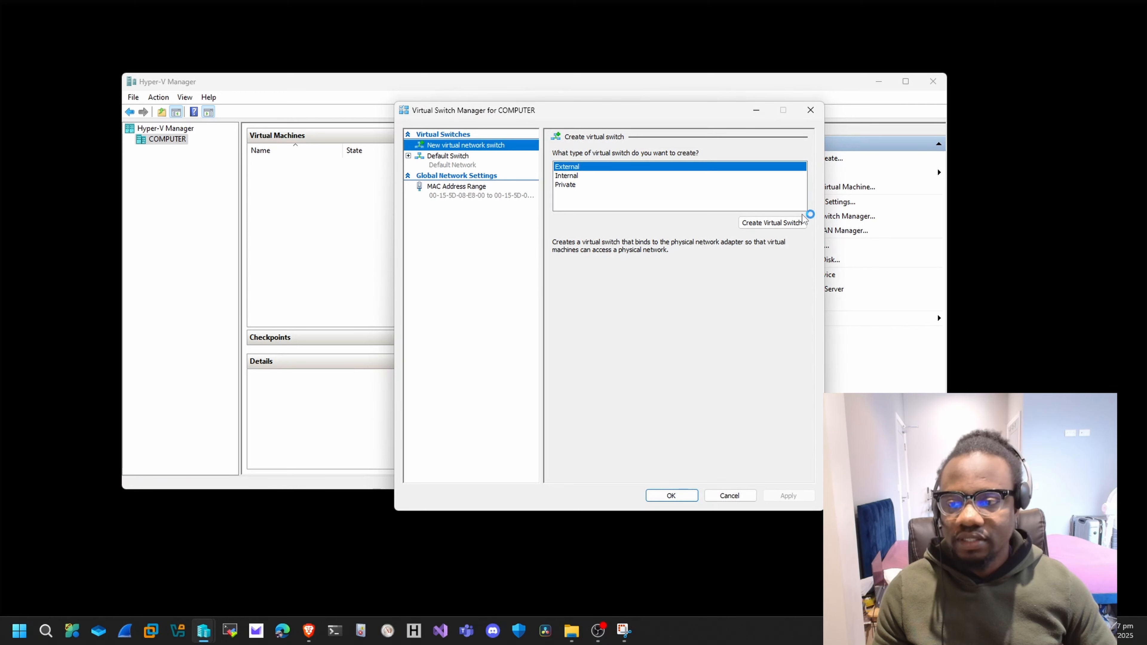
pyautogui.moveTo(572, 112); pyautogui.dragTo(444, 104)
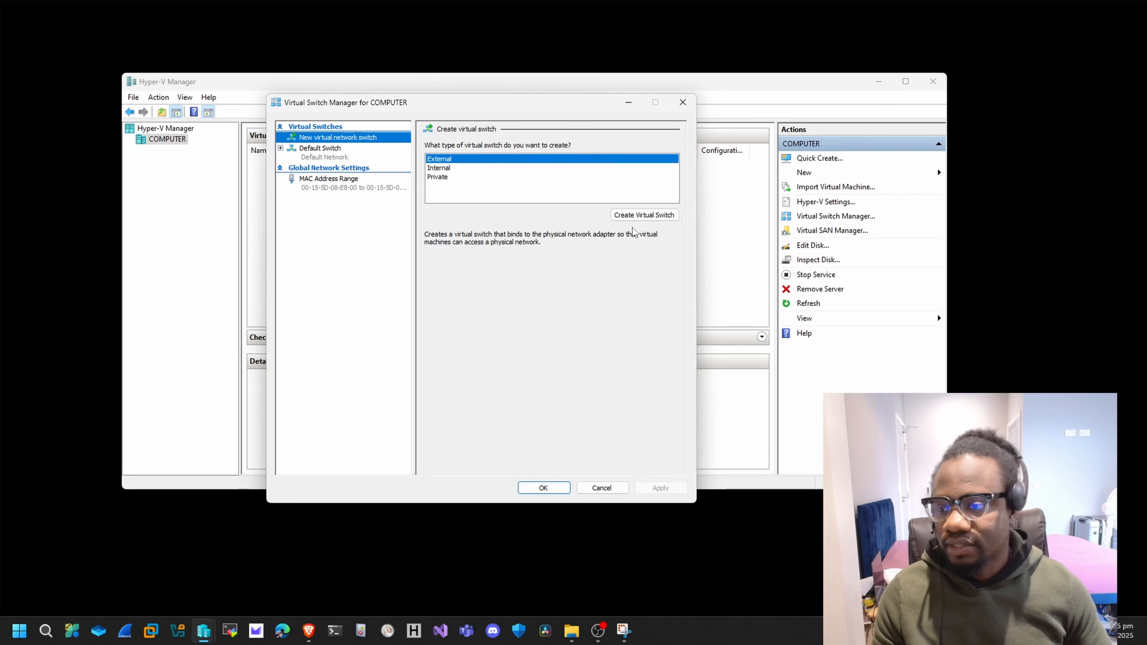
pyautogui.click(646, 216)
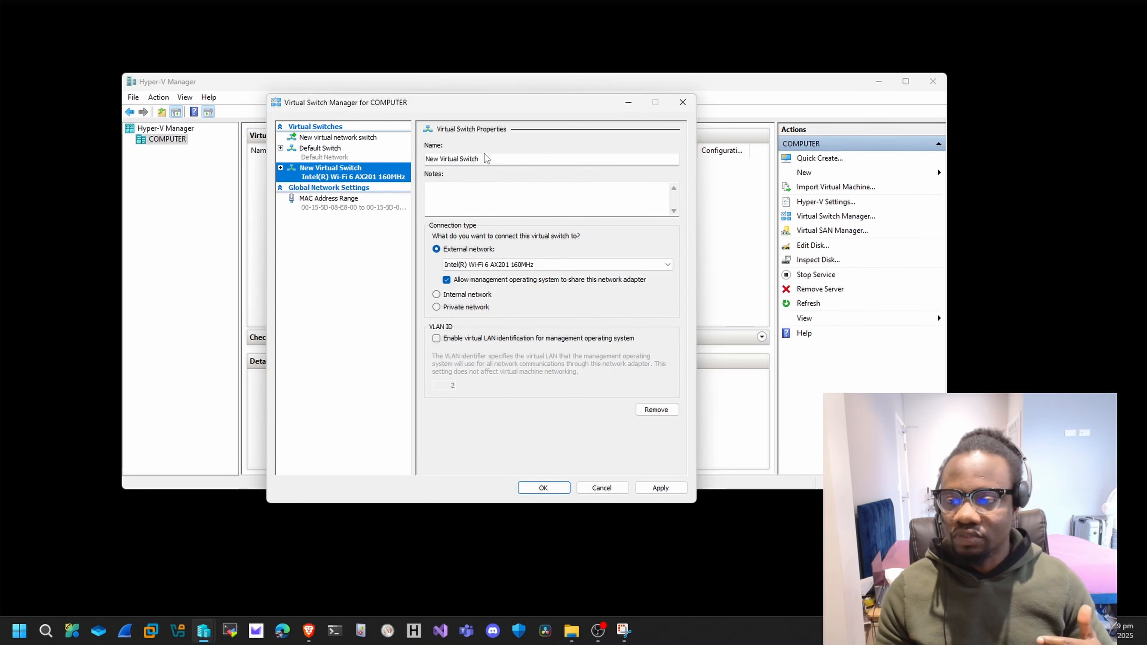
pyautogui.click(484, 158)
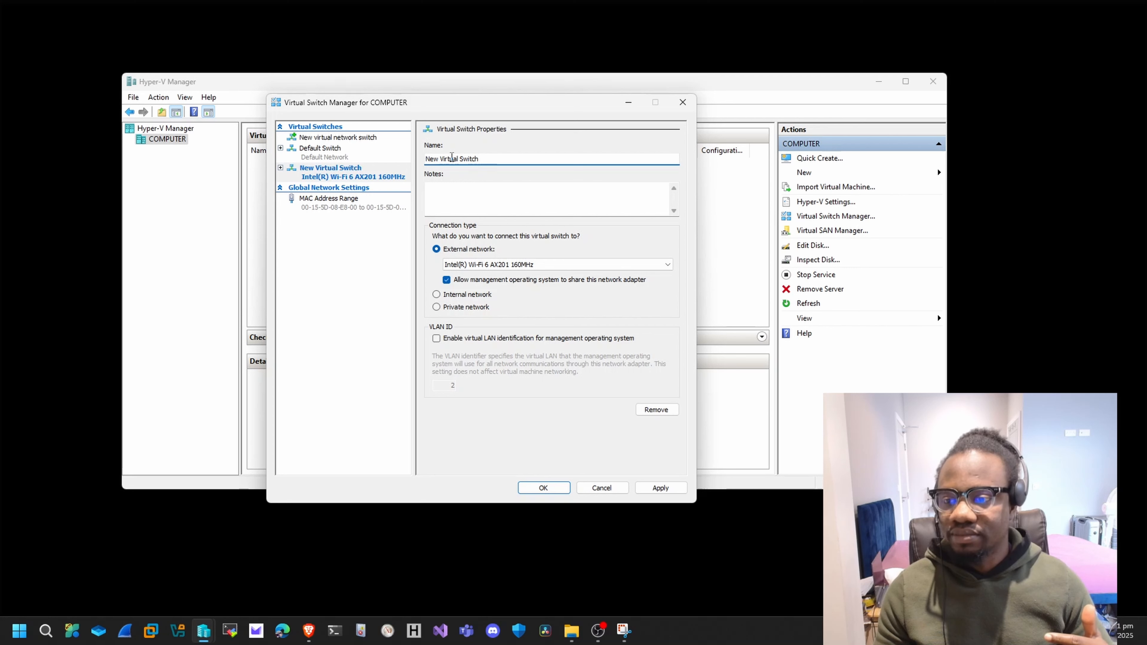
pyautogui.moveTo(443, 157); pyautogui.dragTo(404, 163)
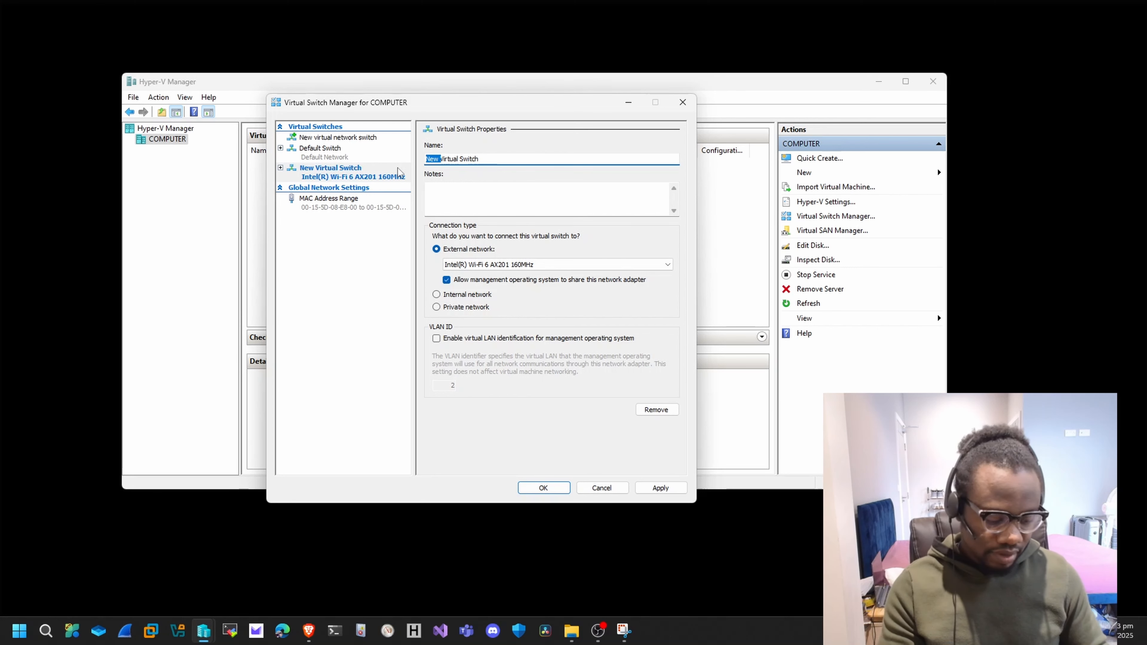
pyautogui.write('External')
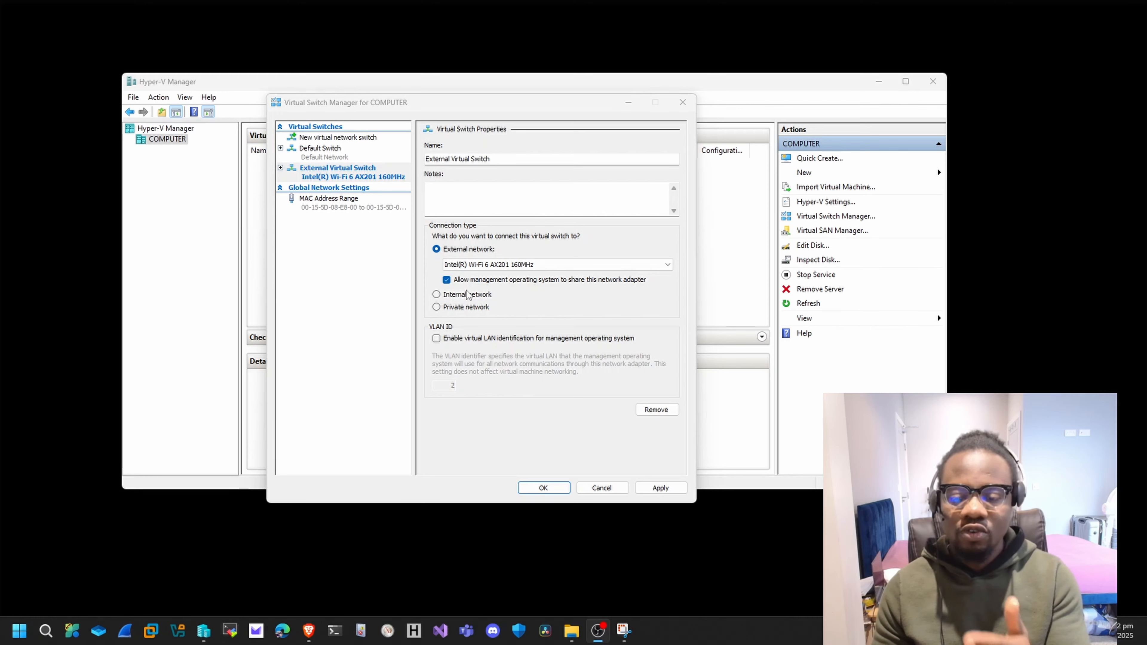
# Open the host's Network Connections from Control Panel and examine the adapters to identify the Wi-Fi hardware the external switch binds to.
pyautogui.click(20, 630)
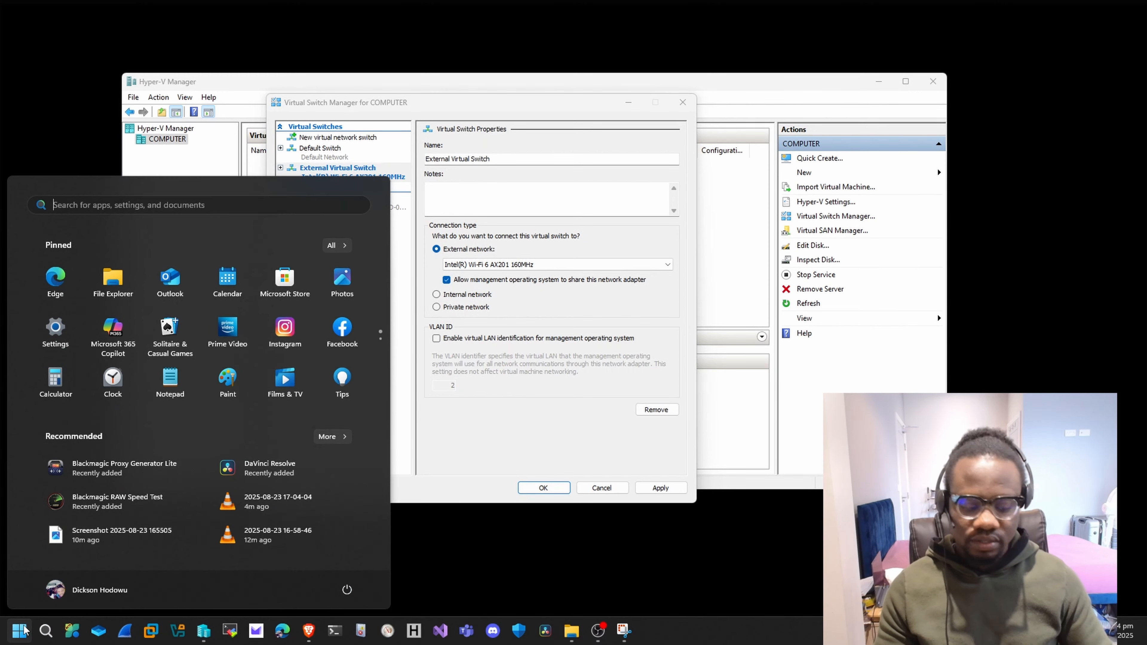
pyautogui.write('control Panel')
pyautogui.press('Return')
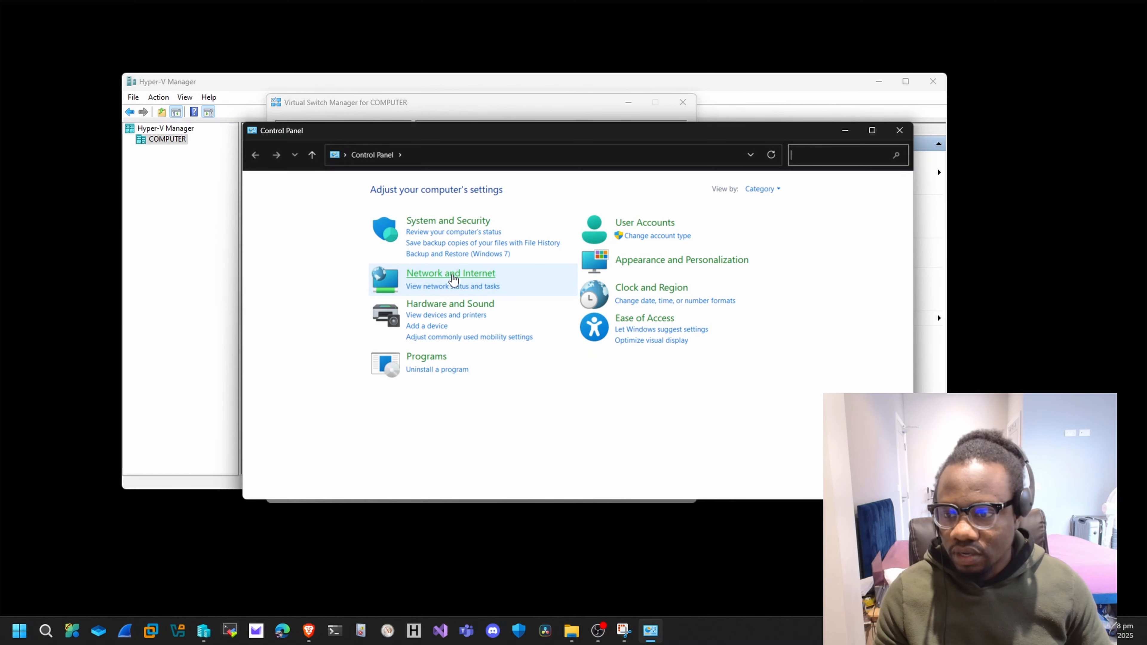
pyautogui.click(481, 274)
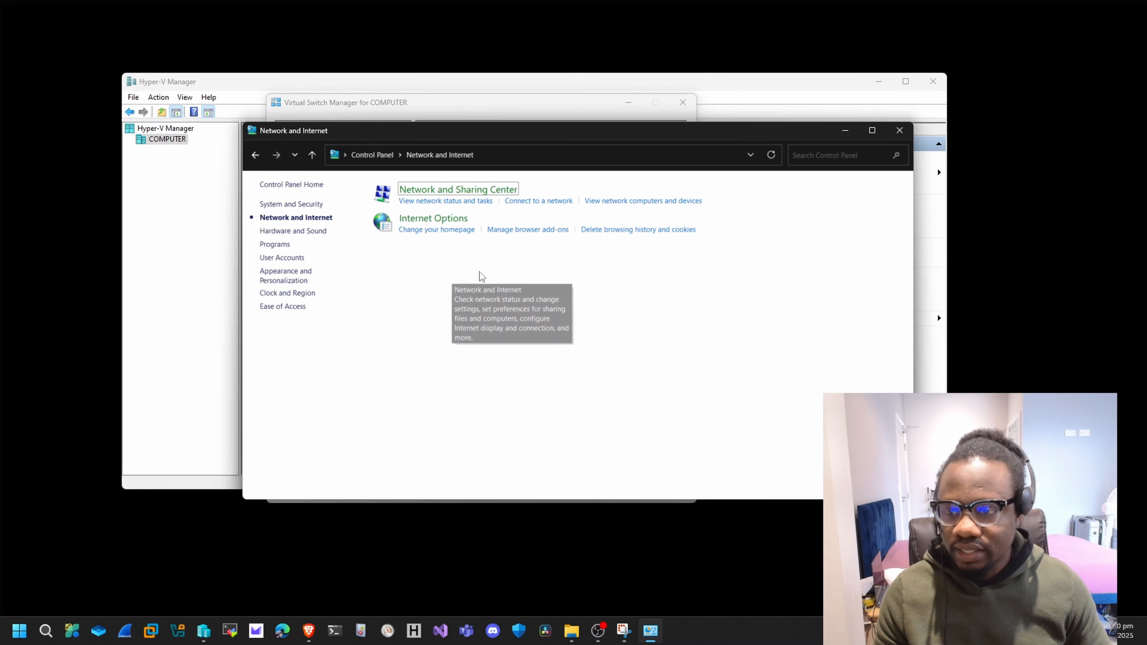
pyautogui.click(457, 190)
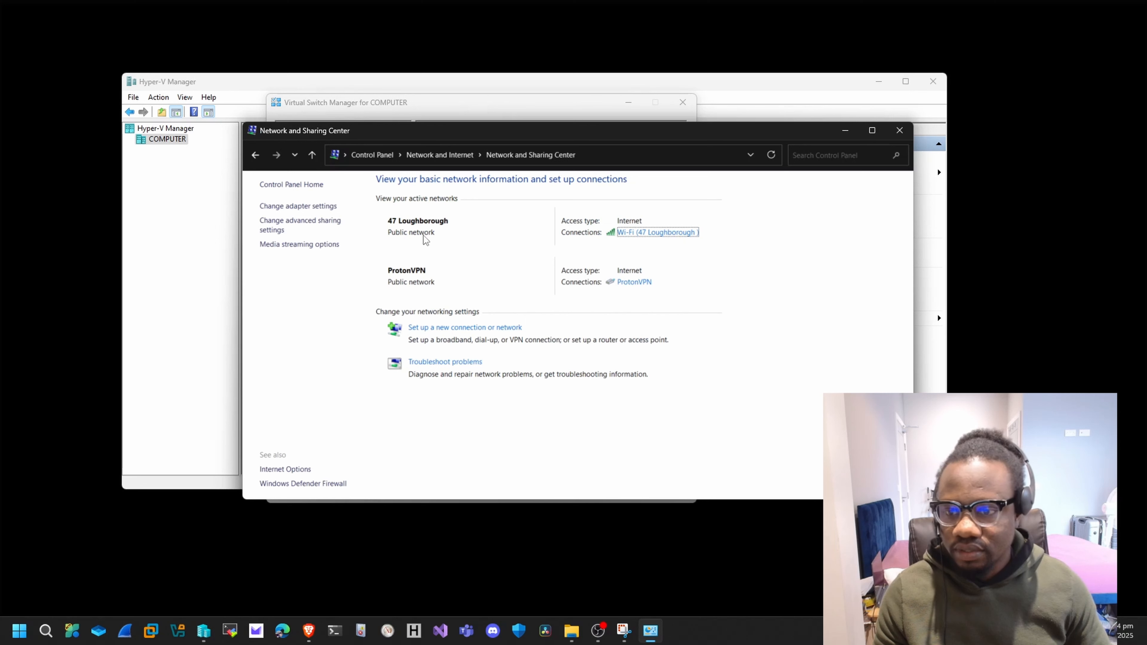
pyautogui.click(315, 212)
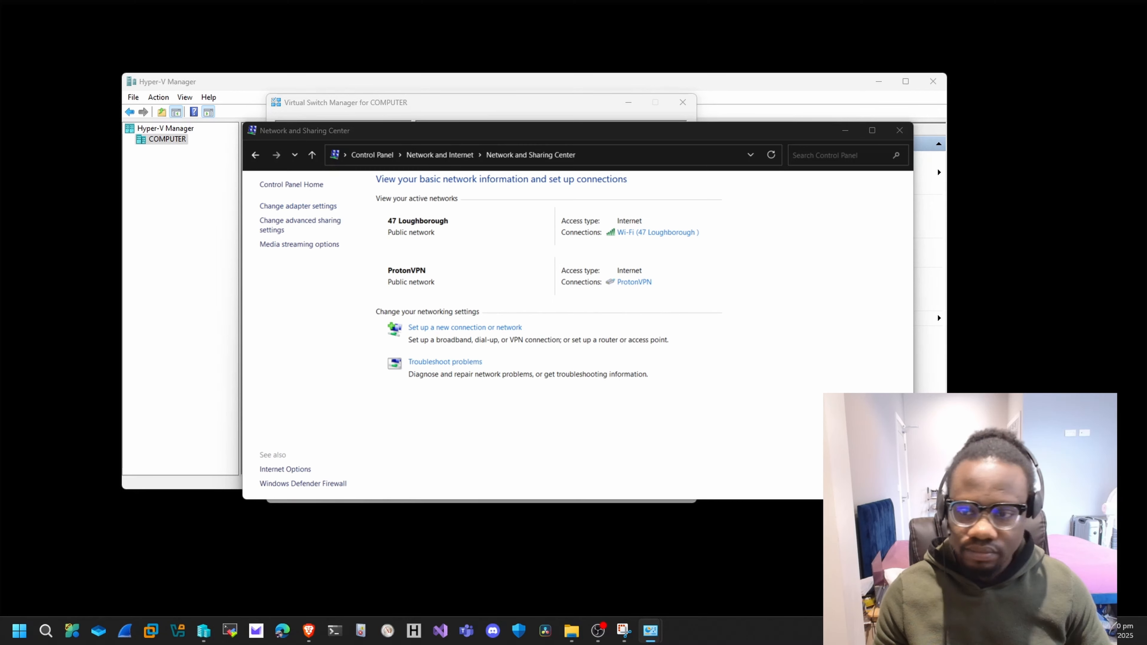
pyautogui.moveTo(528, 0); pyautogui.dragTo(746, 118)
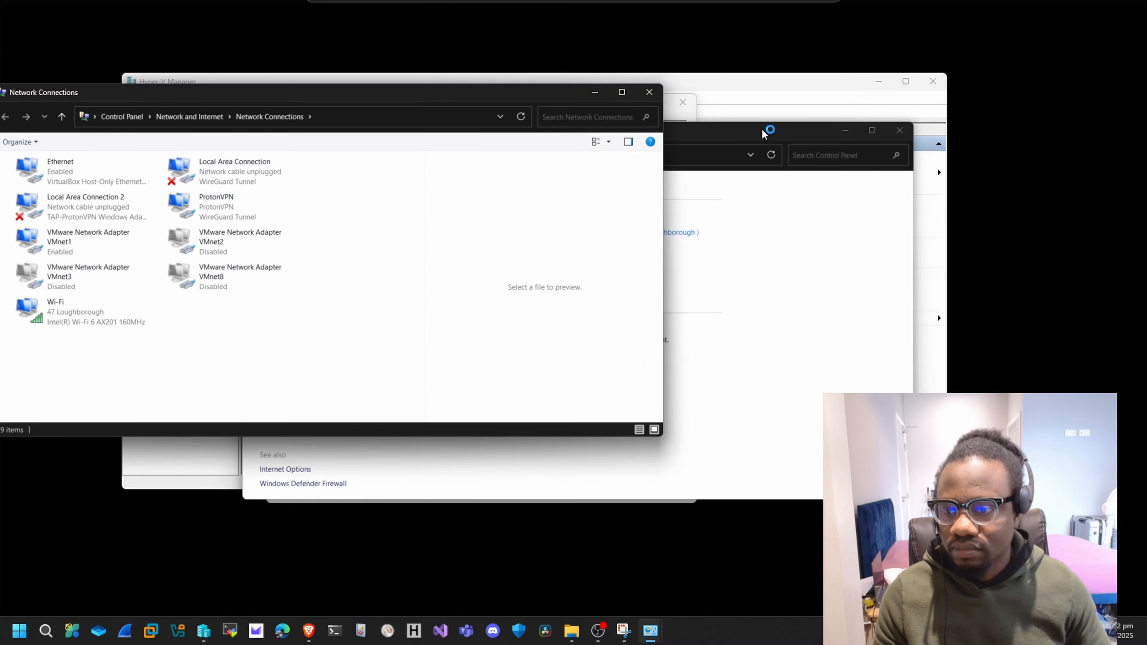
pyautogui.moveTo(403, 102); pyautogui.dragTo(728, 106)
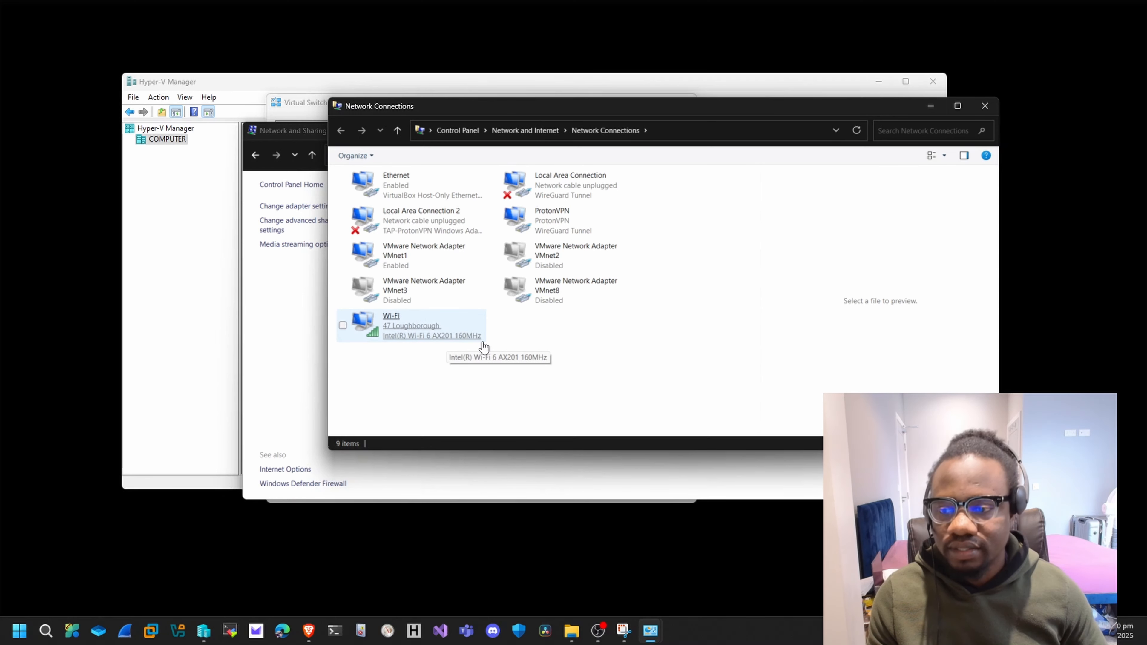
# Apply the external virtual switch, accepting the possible network disruption, and close the switch manager and the network settings windows.
pyautogui.click(300, 107)
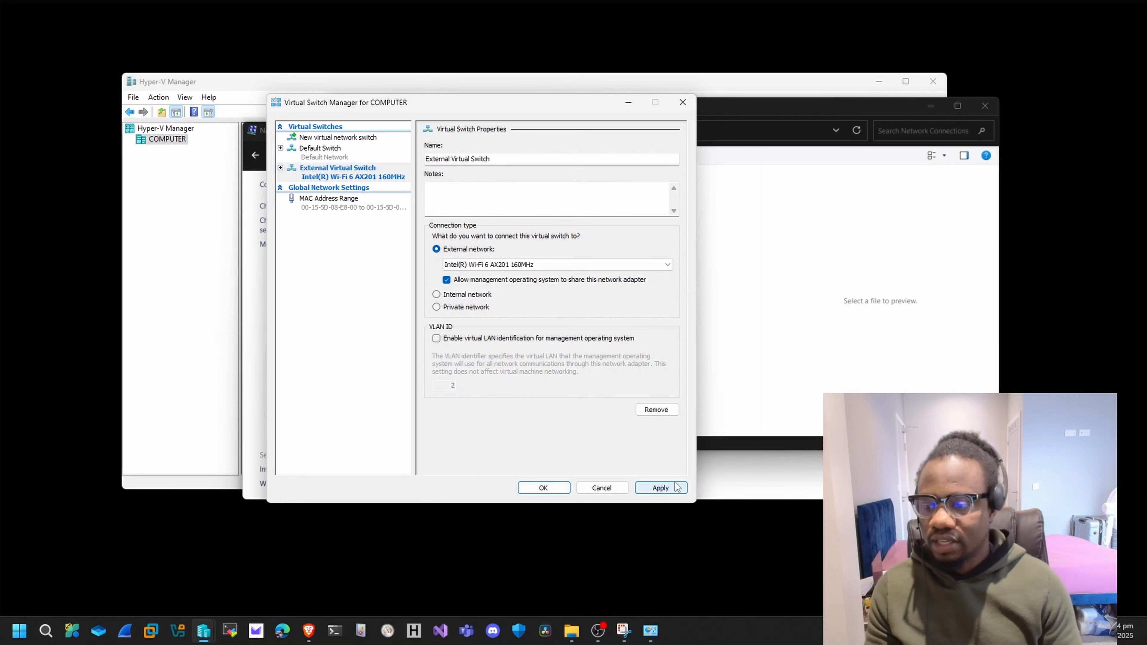
pyautogui.click(675, 487)
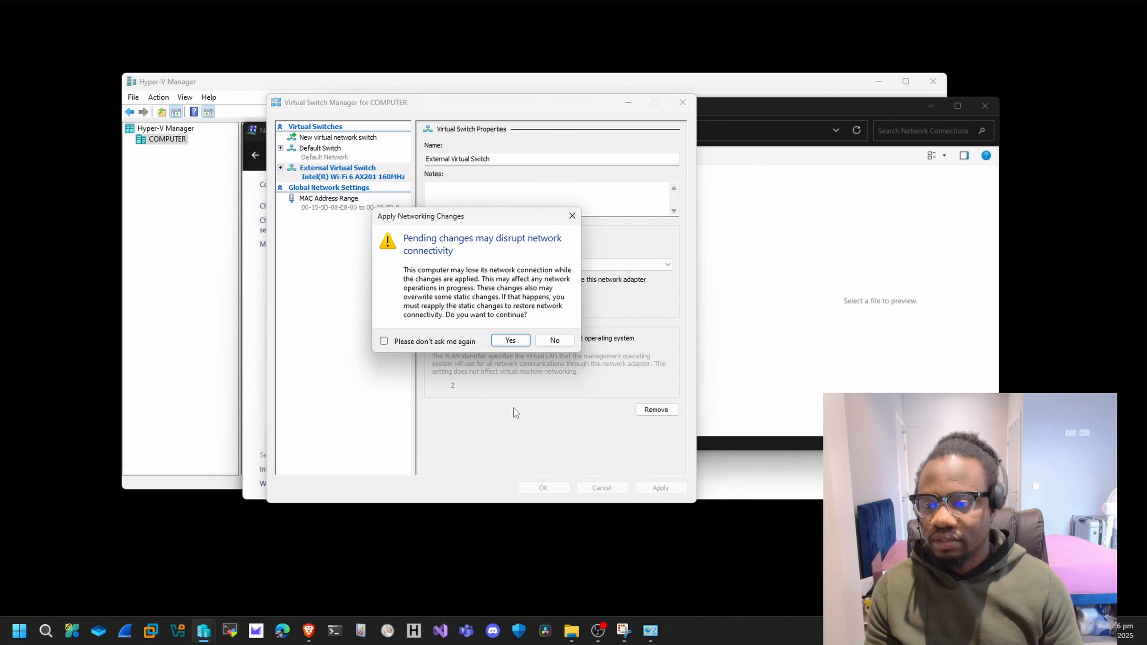
pyautogui.click(508, 341)
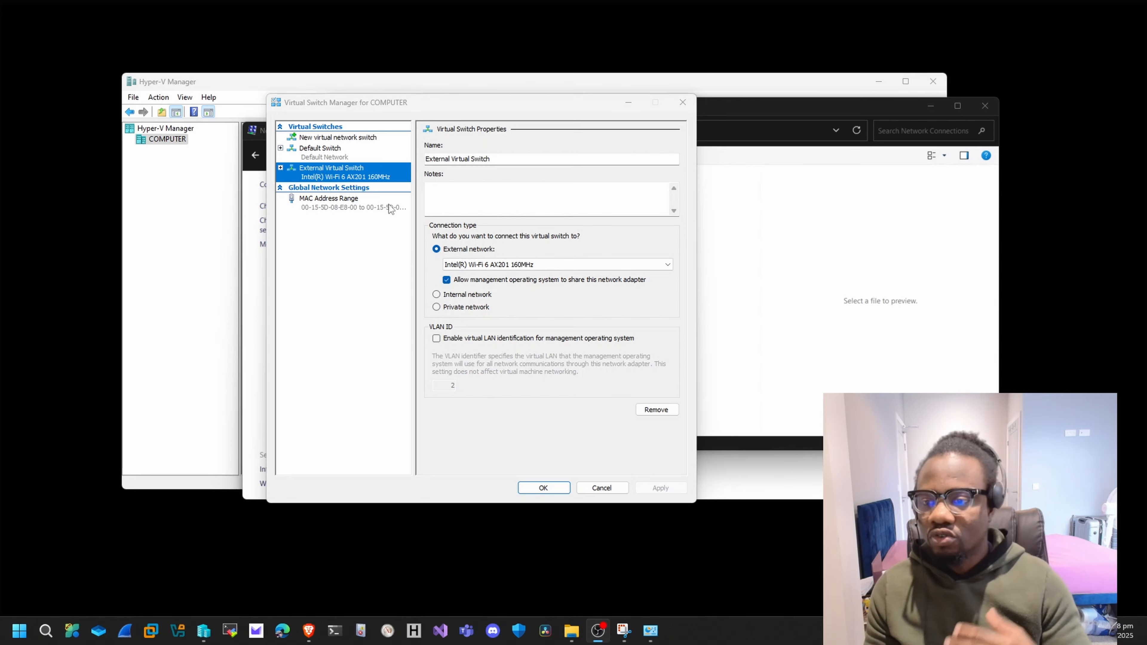
pyautogui.click(544, 489)
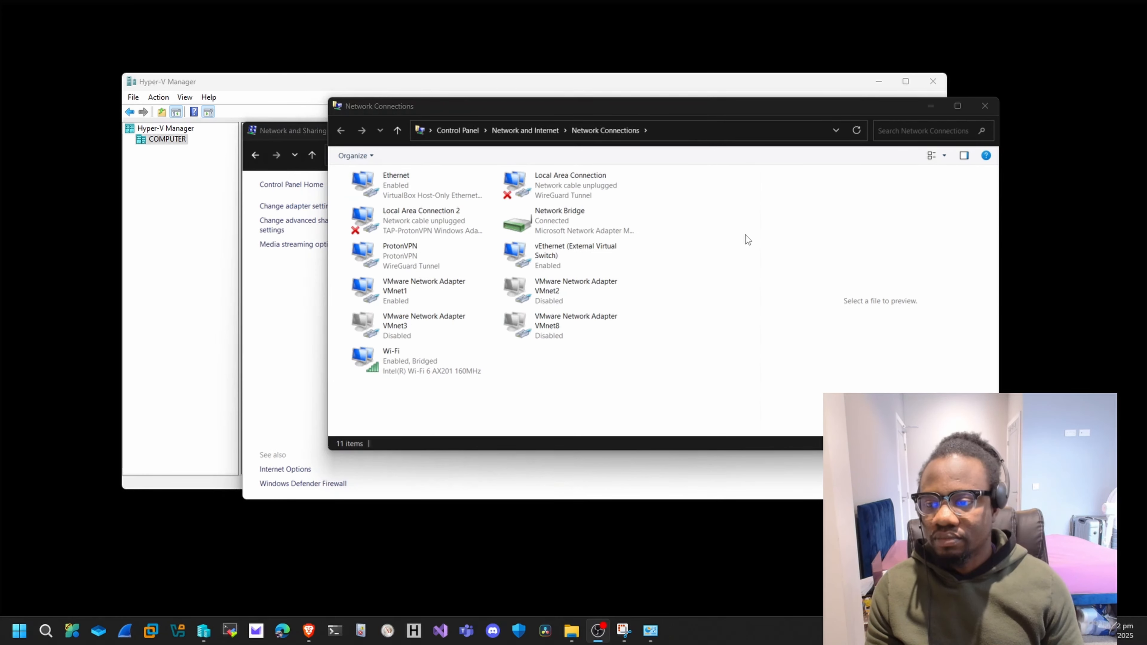
pyautogui.click(986, 106)
pyautogui.click(899, 129)
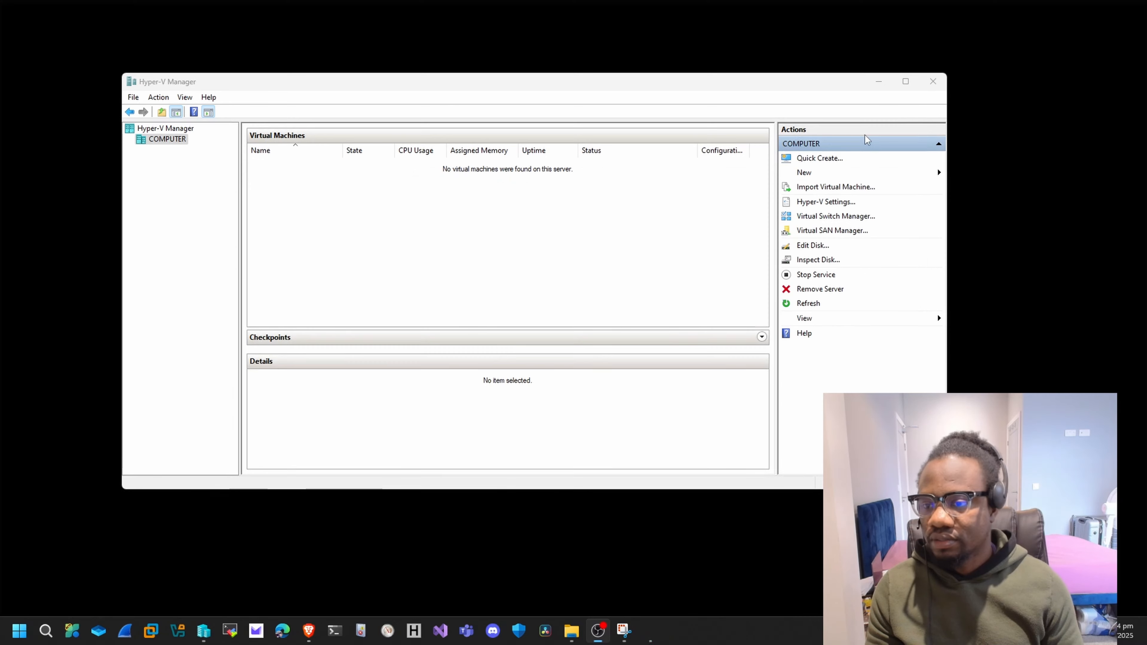
# Create another new virtual switch of type Internal and name it Internal Virtual Switch.
pyautogui.click(825, 223)
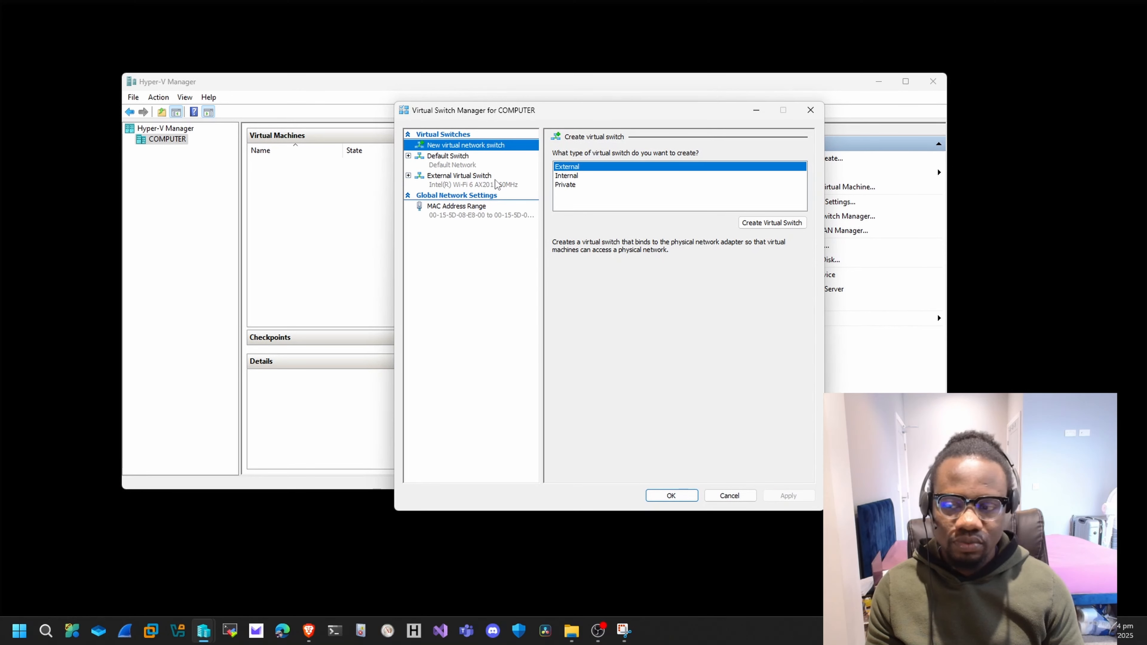
pyautogui.click(570, 176)
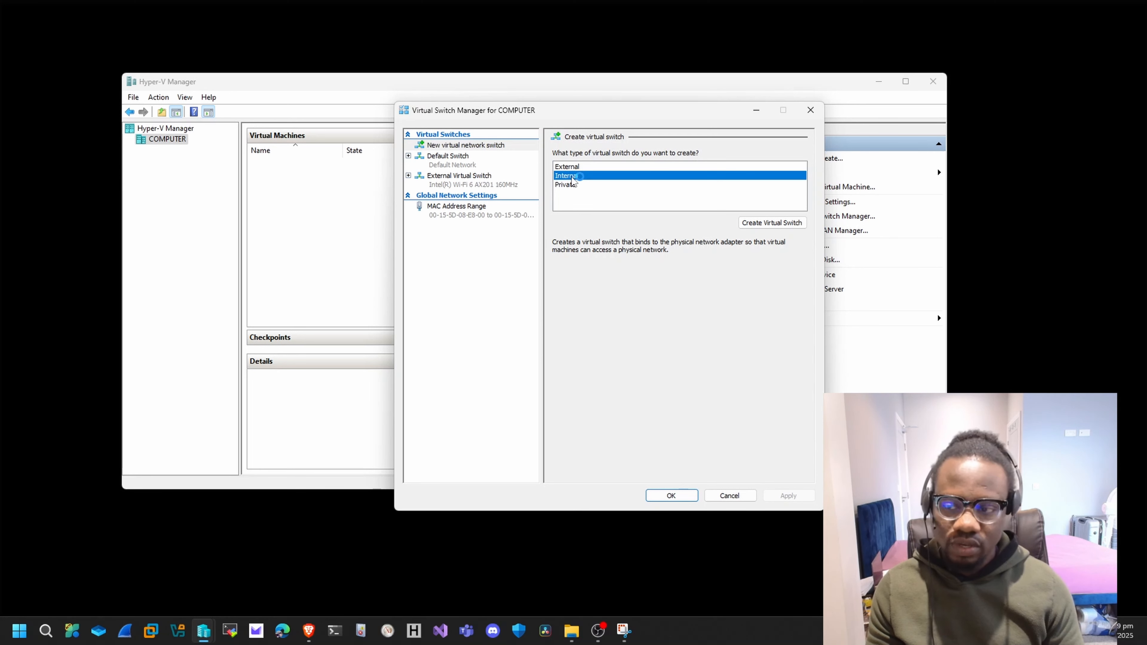
pyautogui.click(768, 223)
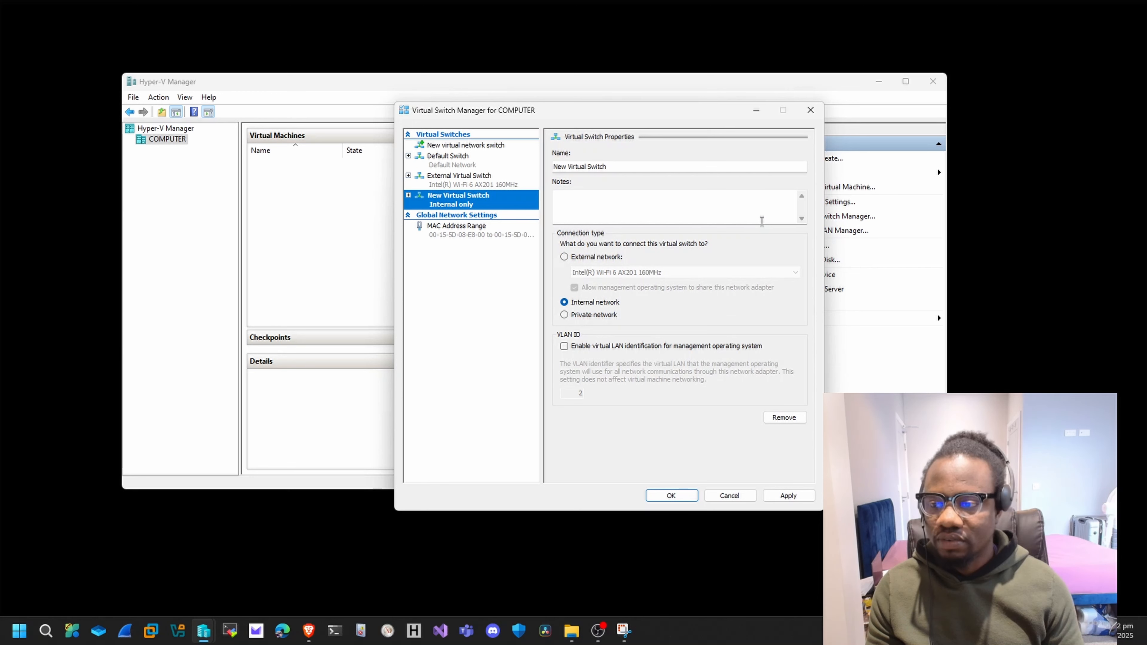
pyautogui.moveTo(615, 169); pyautogui.dragTo(490, 168)
pyautogui.click(569, 166)
pyautogui.hotkey('shift', 'Home')
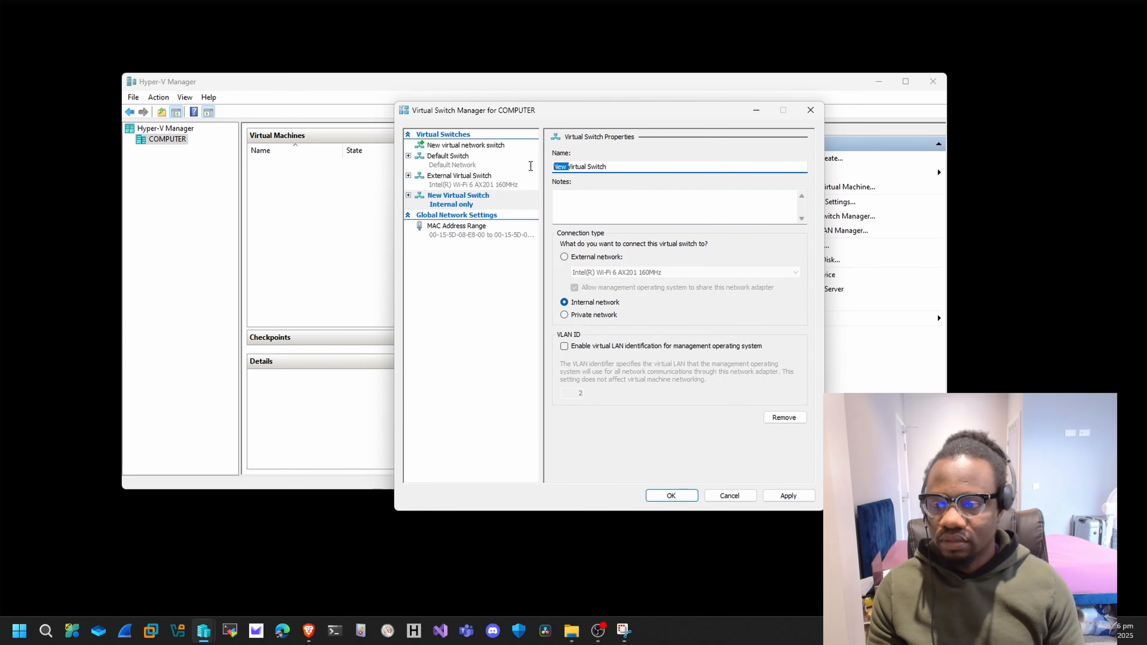
pyautogui.write('\\Internal')
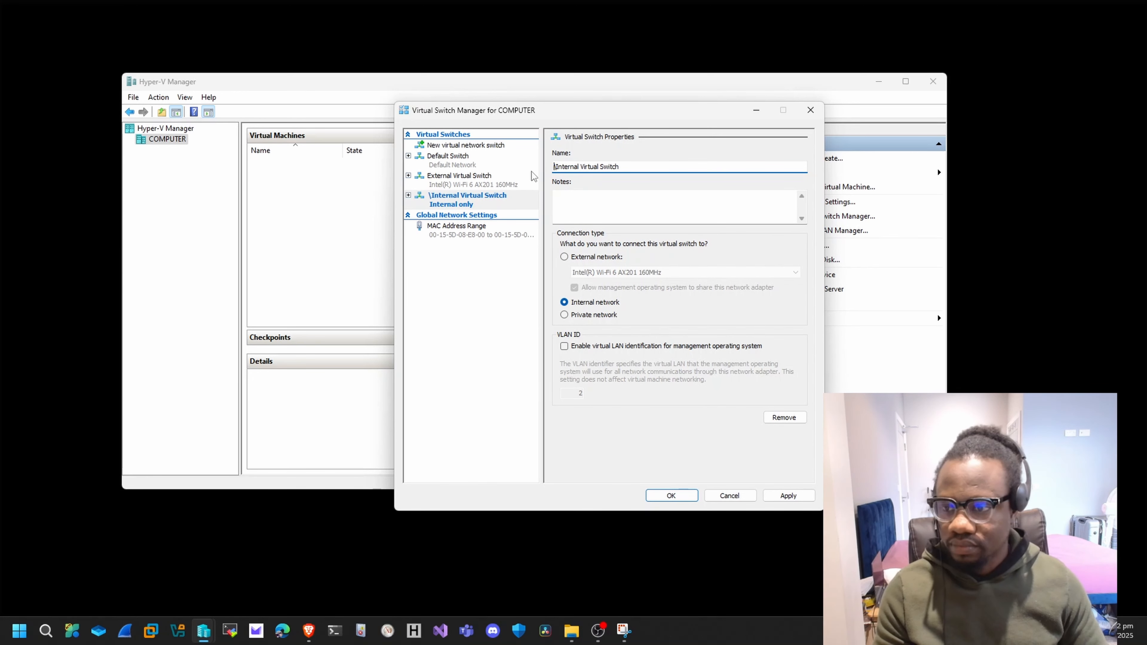
pyautogui.press('Home')
pyautogui.press('Delete')
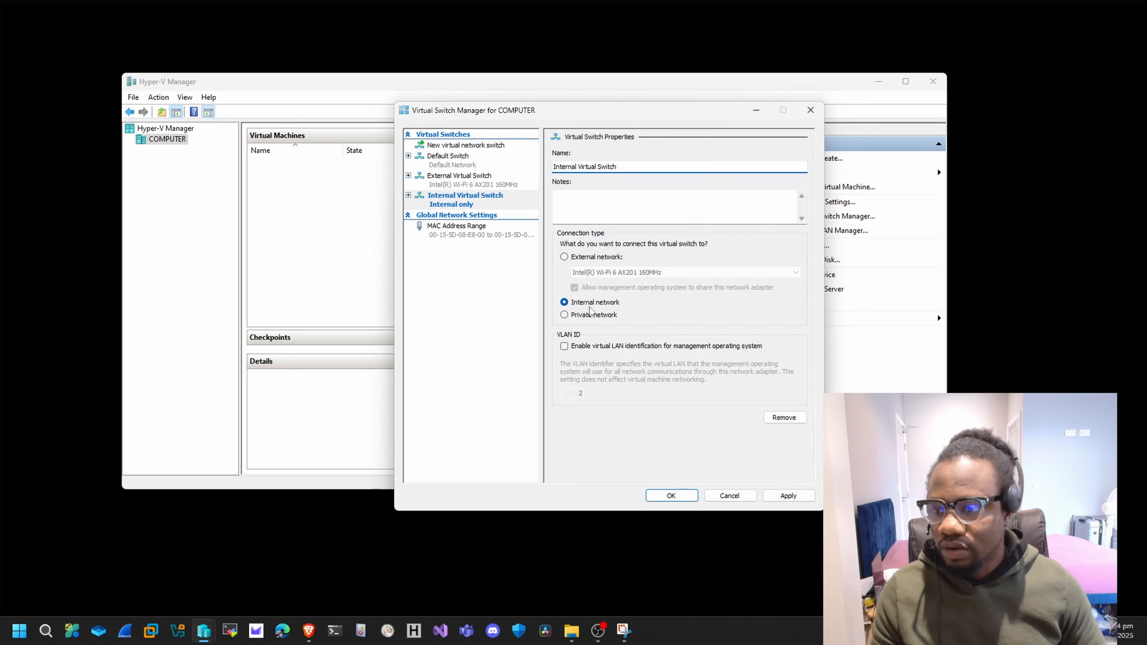
# Keep the internal switch's connection type as Internal network and apply the new switch.
pyautogui.click(612, 306)
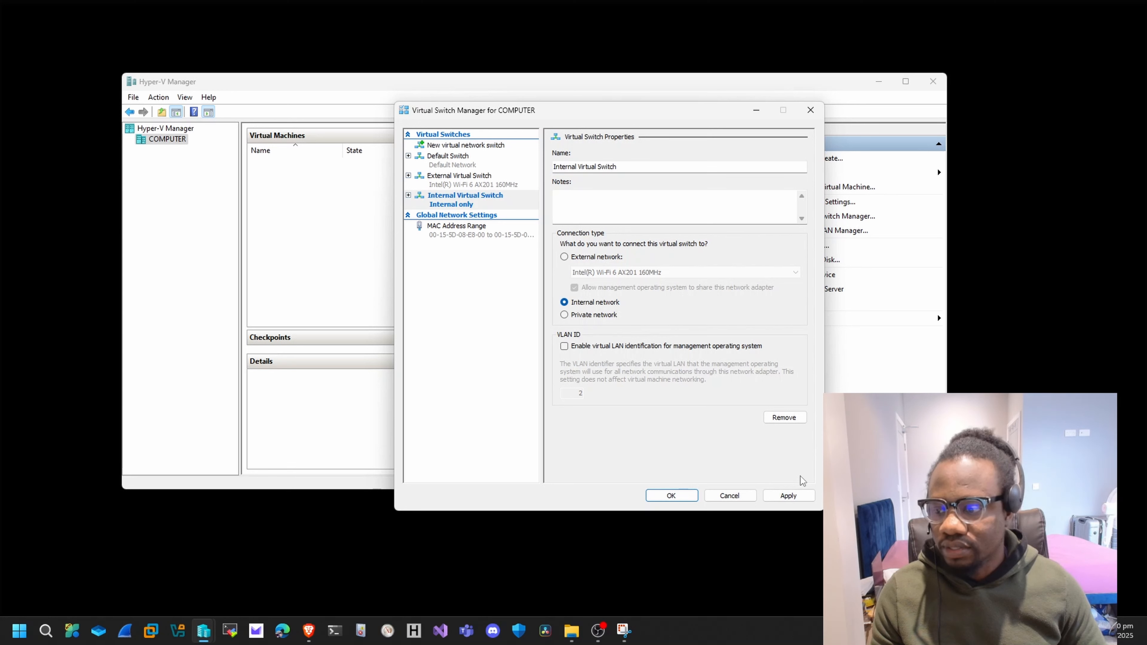
pyautogui.click(787, 494)
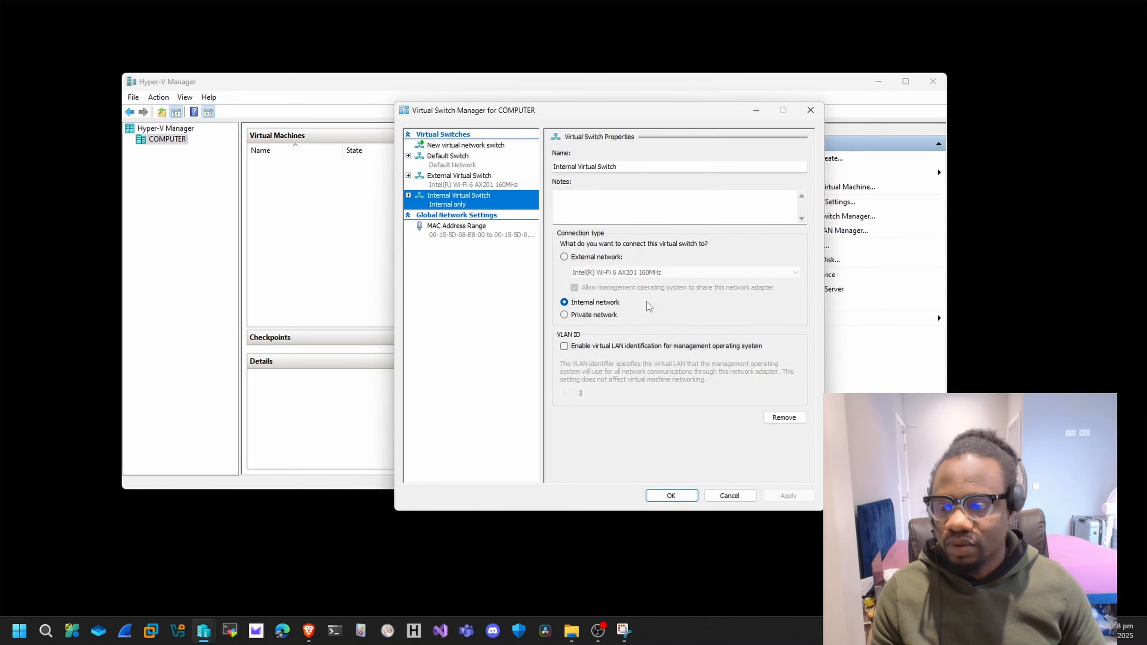
pyautogui.click(656, 490)
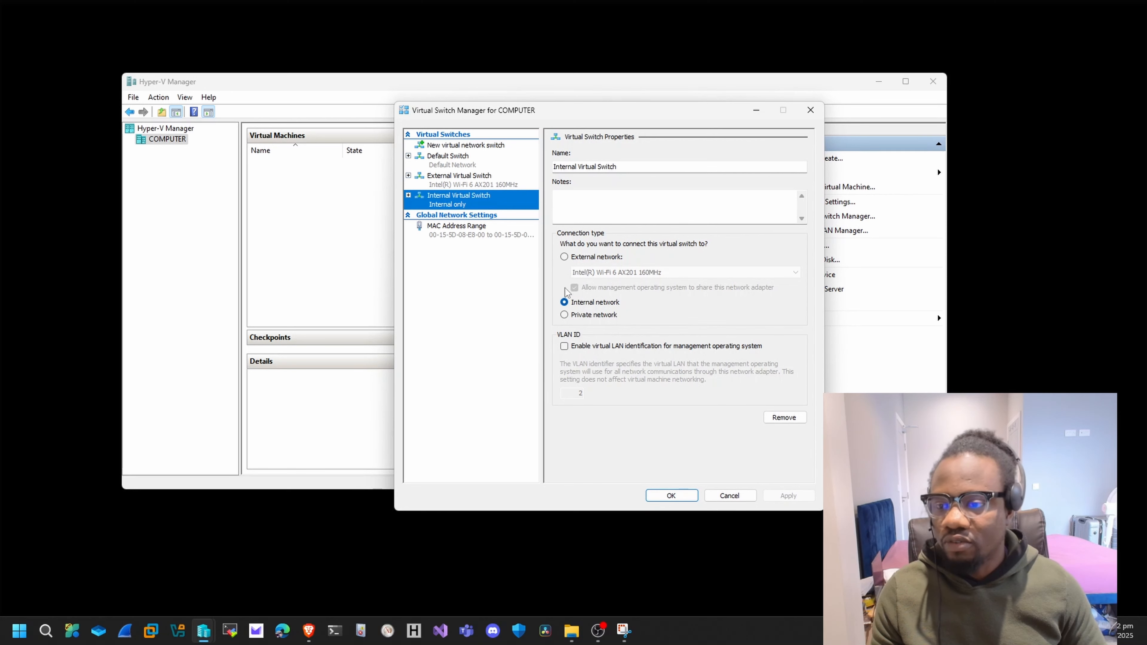
# Create a virtual switch of type Private named Private Virtual Switch, apply it, and close the Virtual Switch Manager.
pyautogui.click(460, 145)
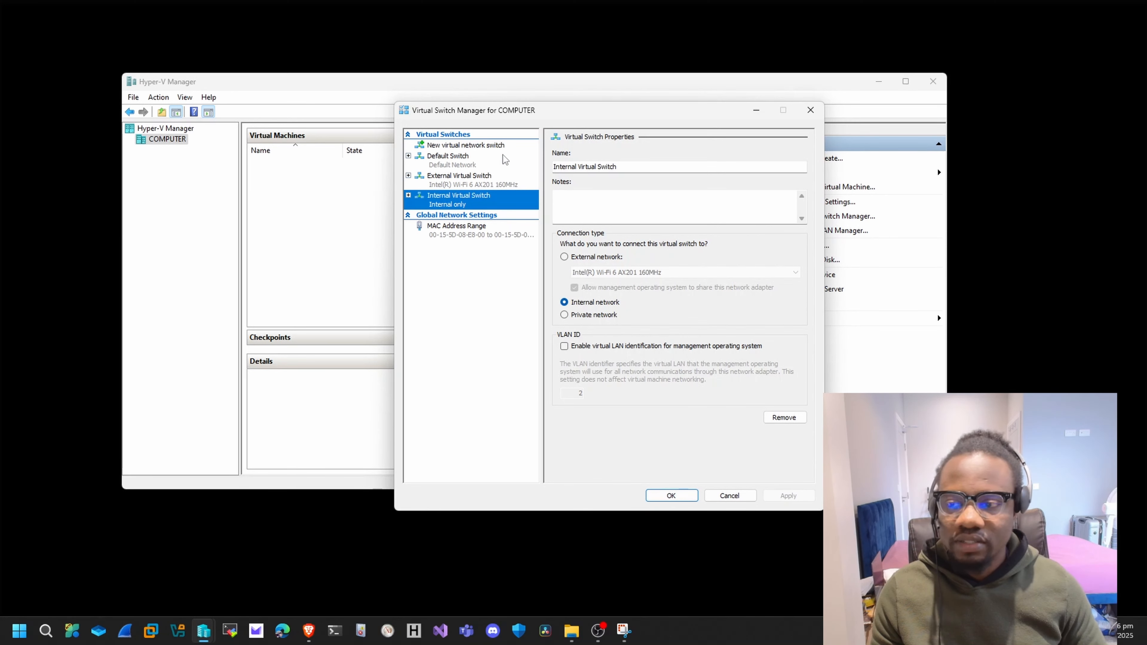
pyautogui.click(488, 144)
pyautogui.click(571, 185)
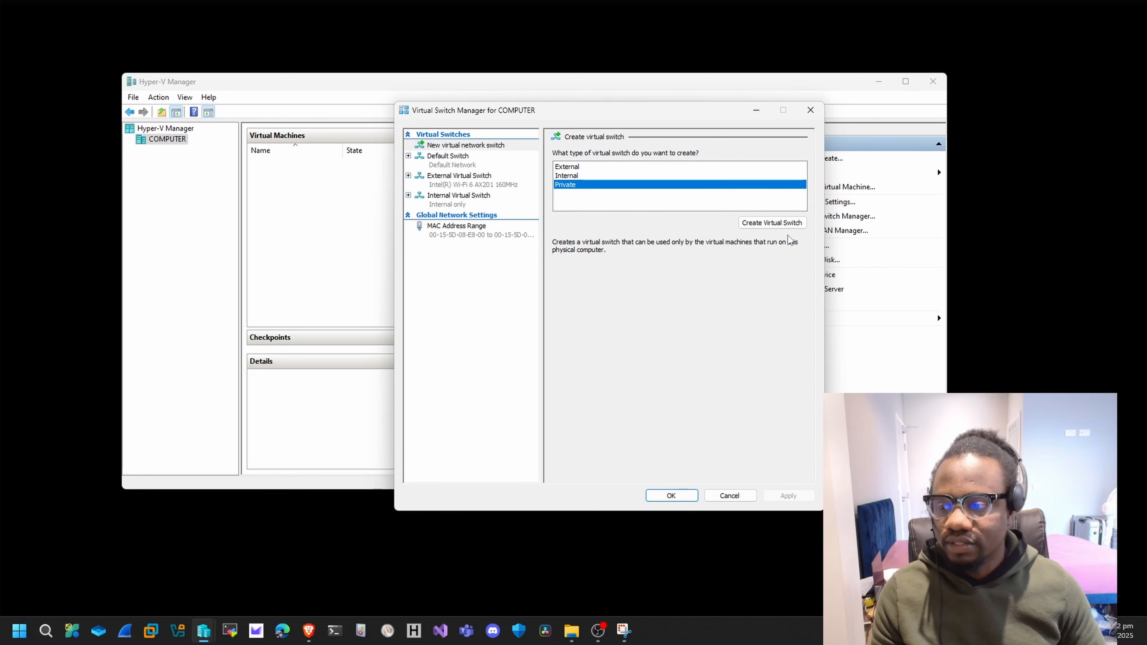
pyautogui.click(769, 224)
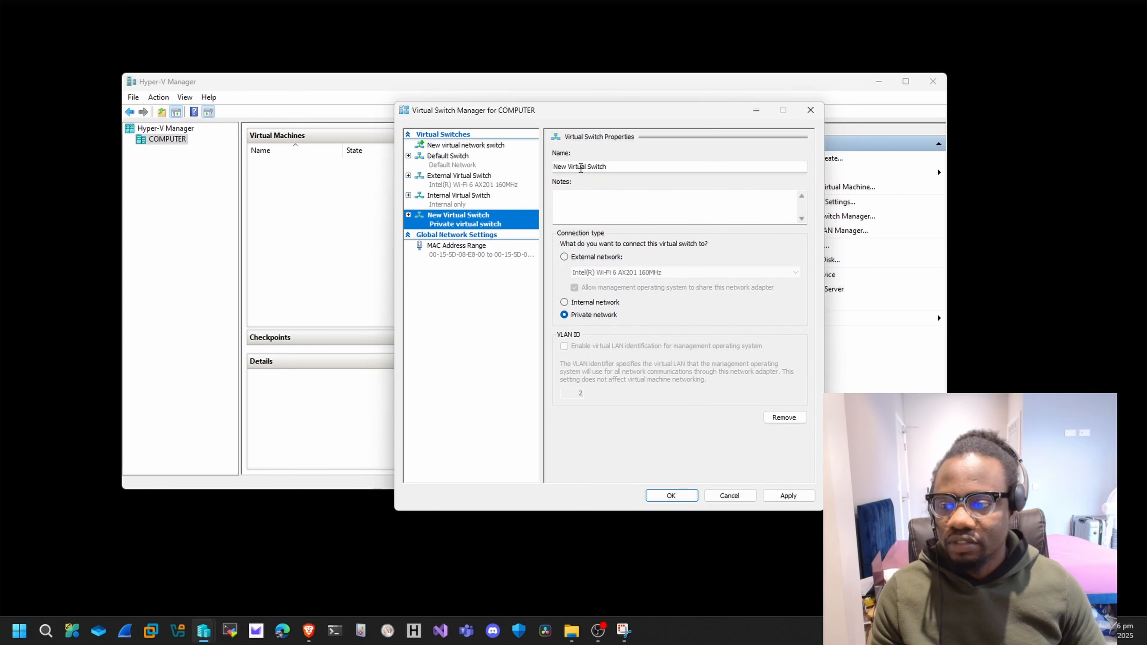
pyautogui.doubleClick(560, 167)
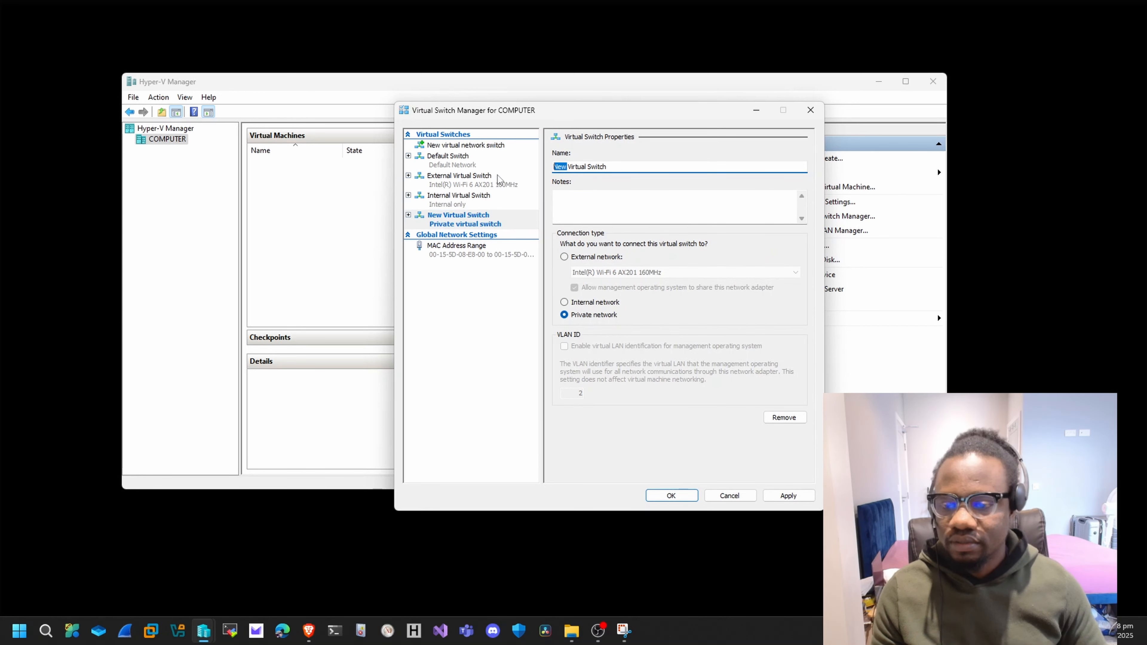
pyautogui.write('Private')
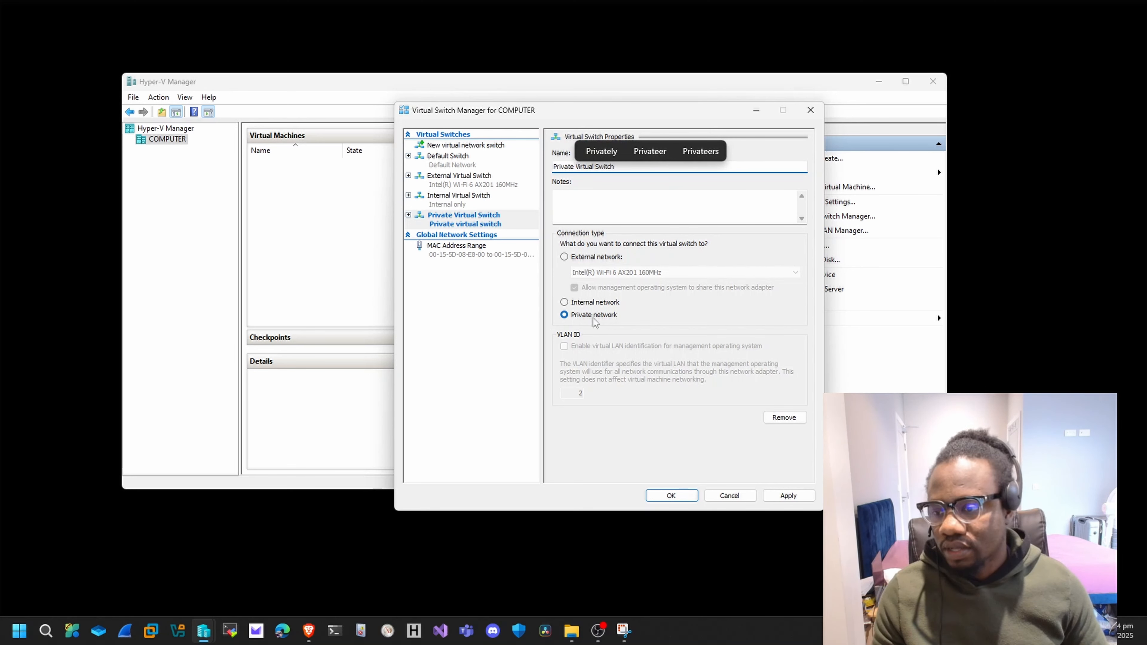
pyautogui.click(794, 497)
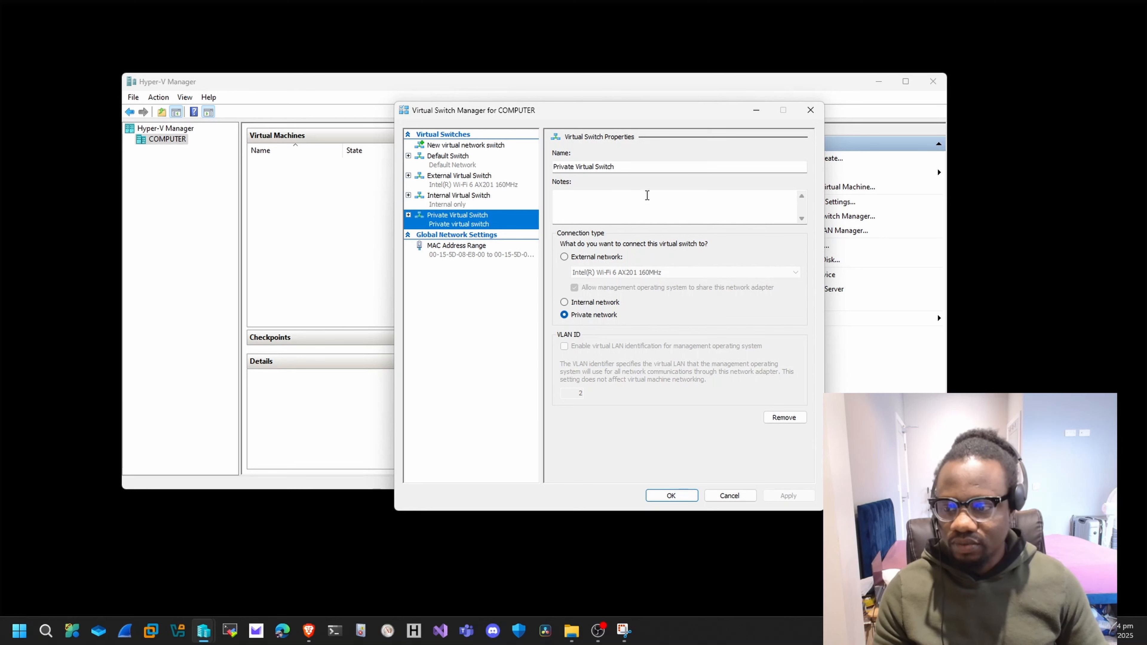
pyautogui.click(686, 496)
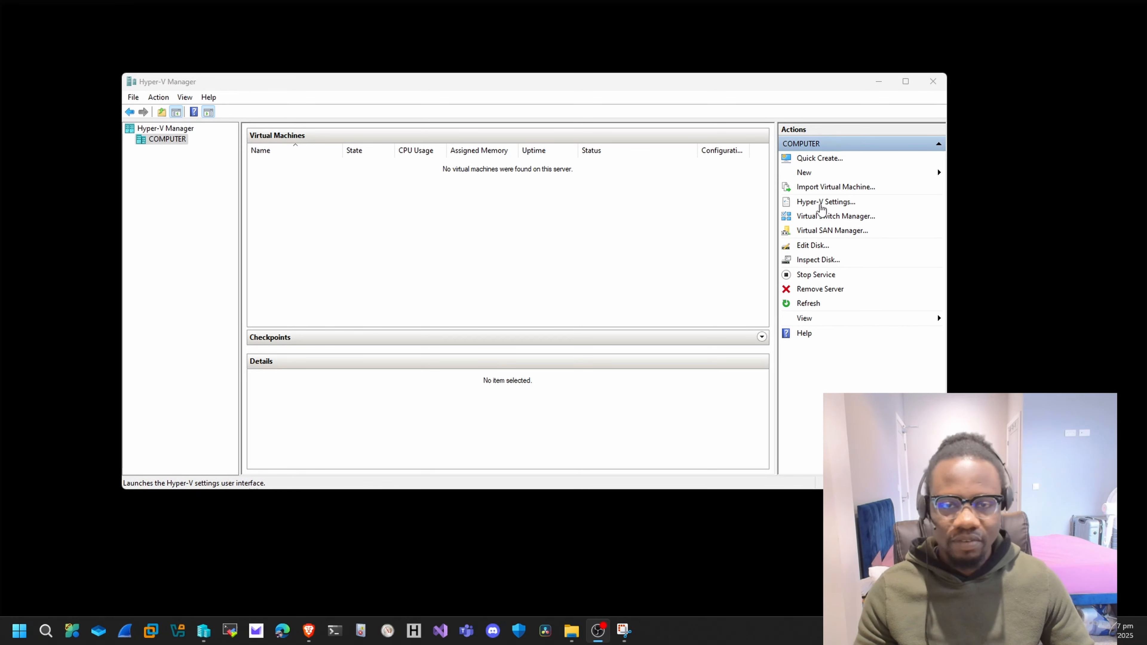
# Review the default virtual hard disk folder in the Hyper-V settings and close the settings.
pyautogui.click(820, 203)
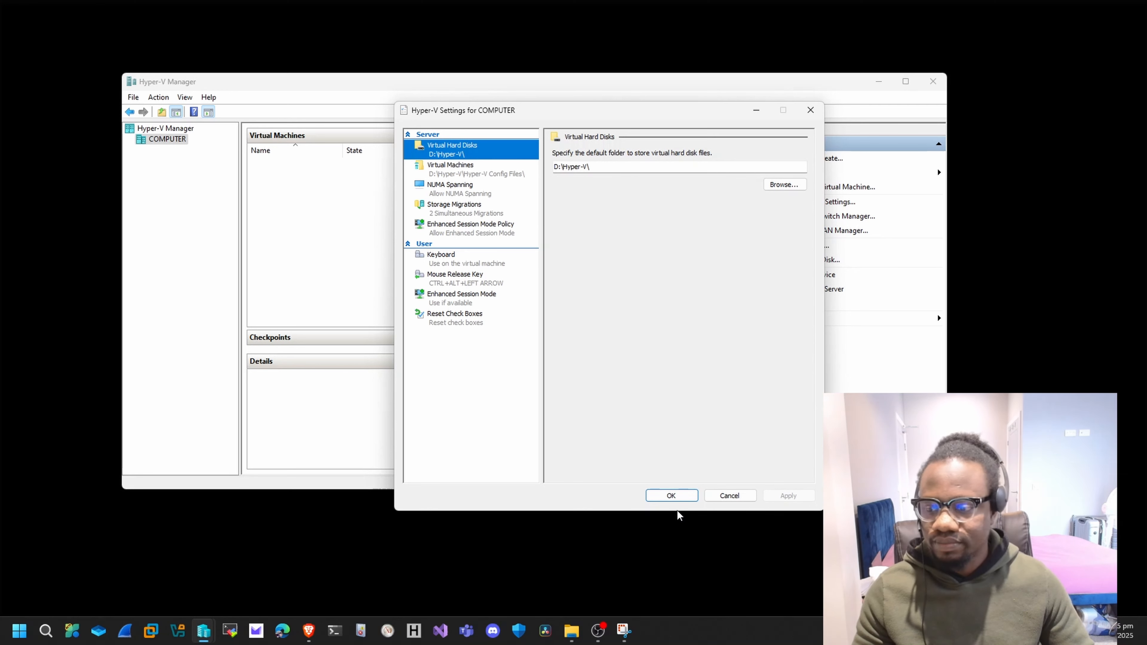
pyautogui.click(672, 496)
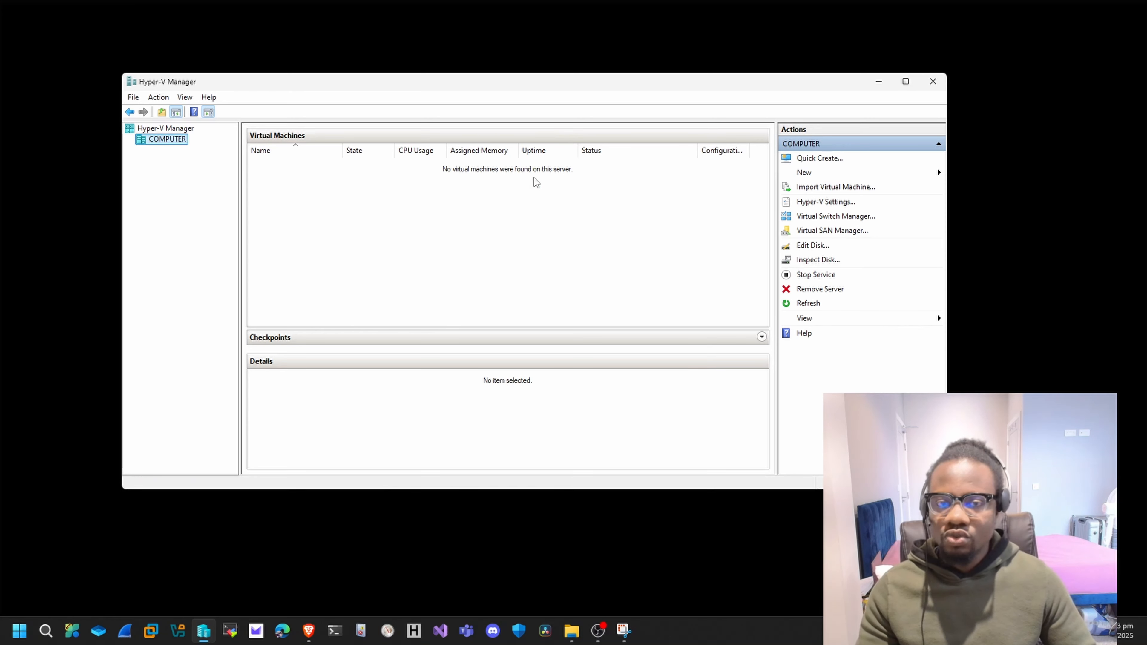
# Quick-create a virtual machine from the local installation source SERVER_2022_EVAL_x64FRE_en-us.iso in the Lab OS folder.
pyautogui.click(815, 159)
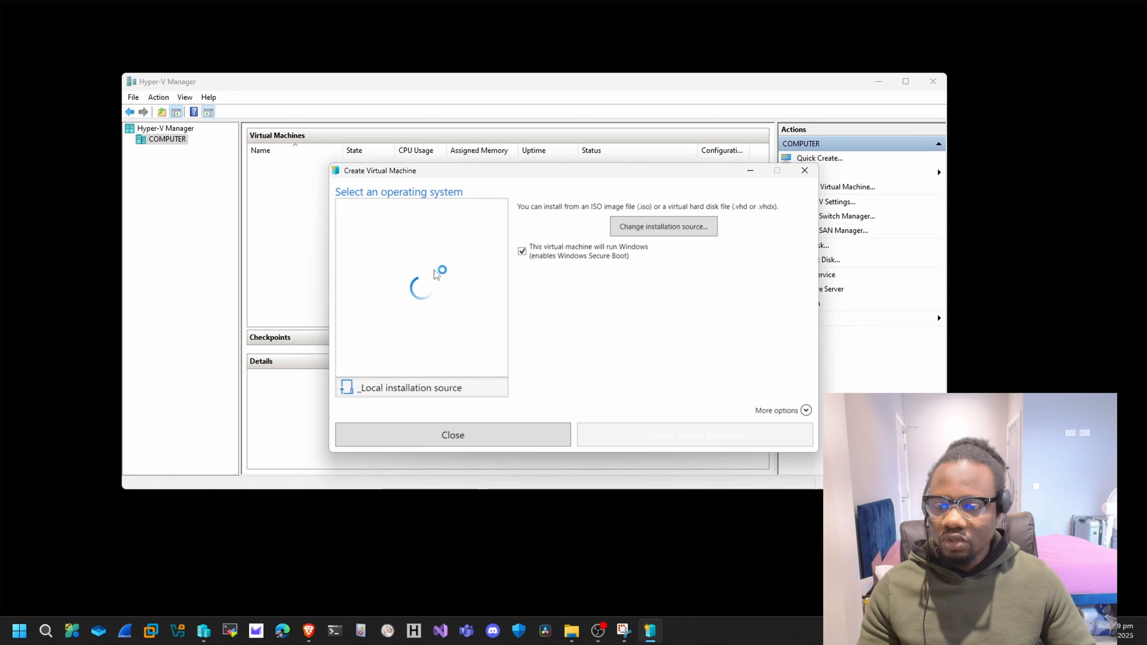
pyautogui.click(450, 392)
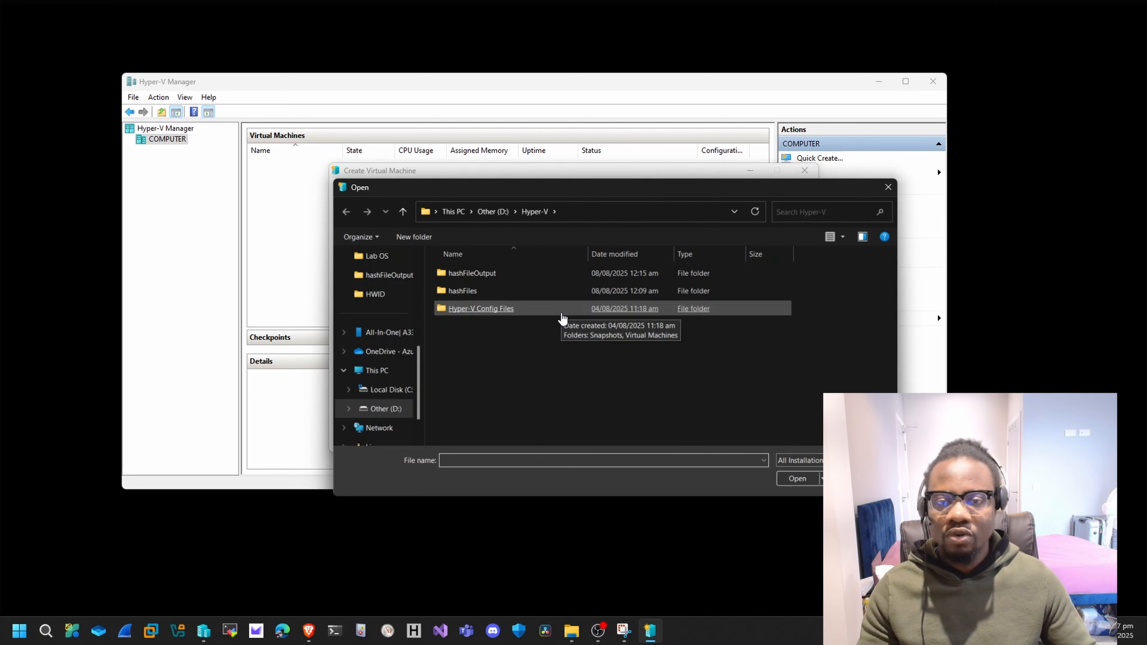
pyautogui.click(371, 264)
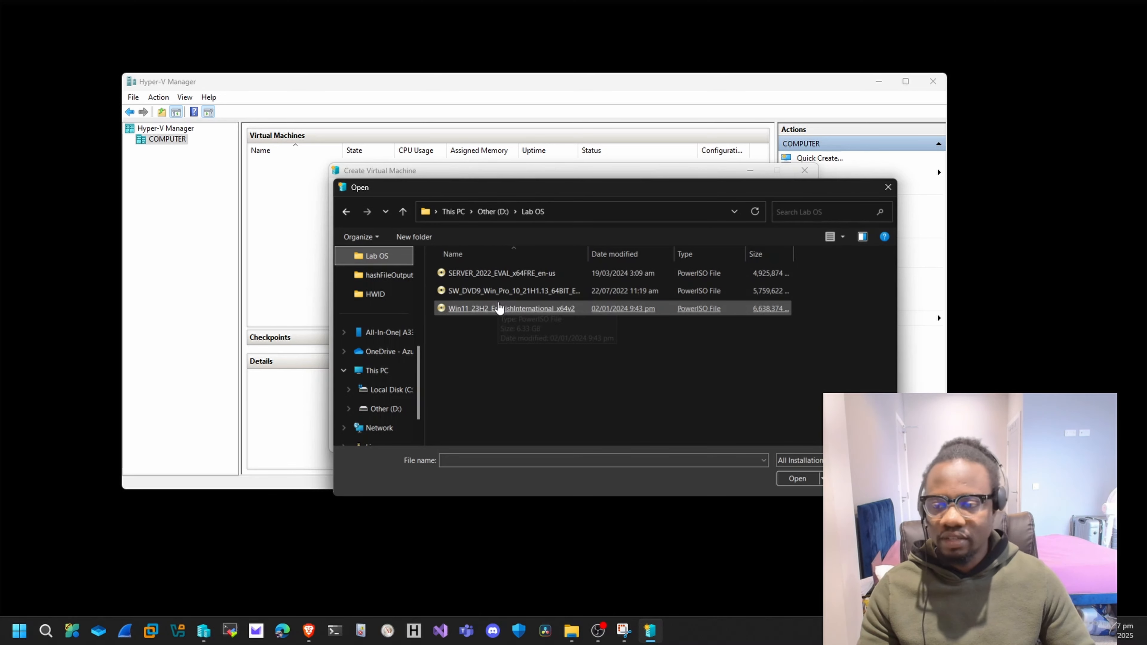
pyautogui.click(497, 275)
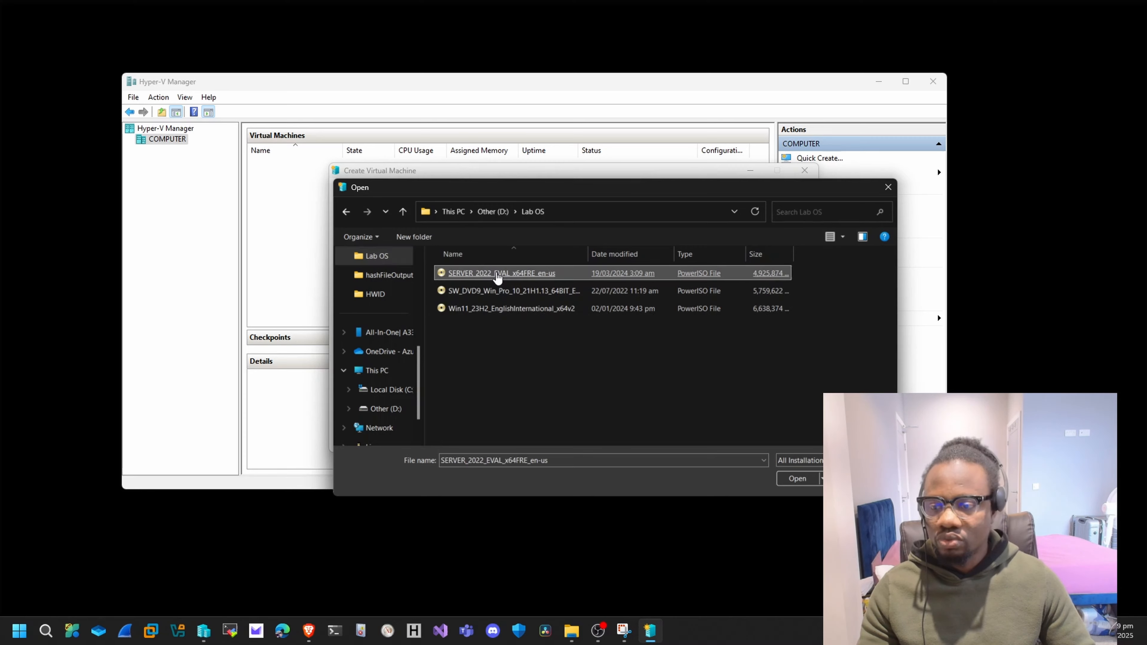
pyautogui.doubleClick(497, 276)
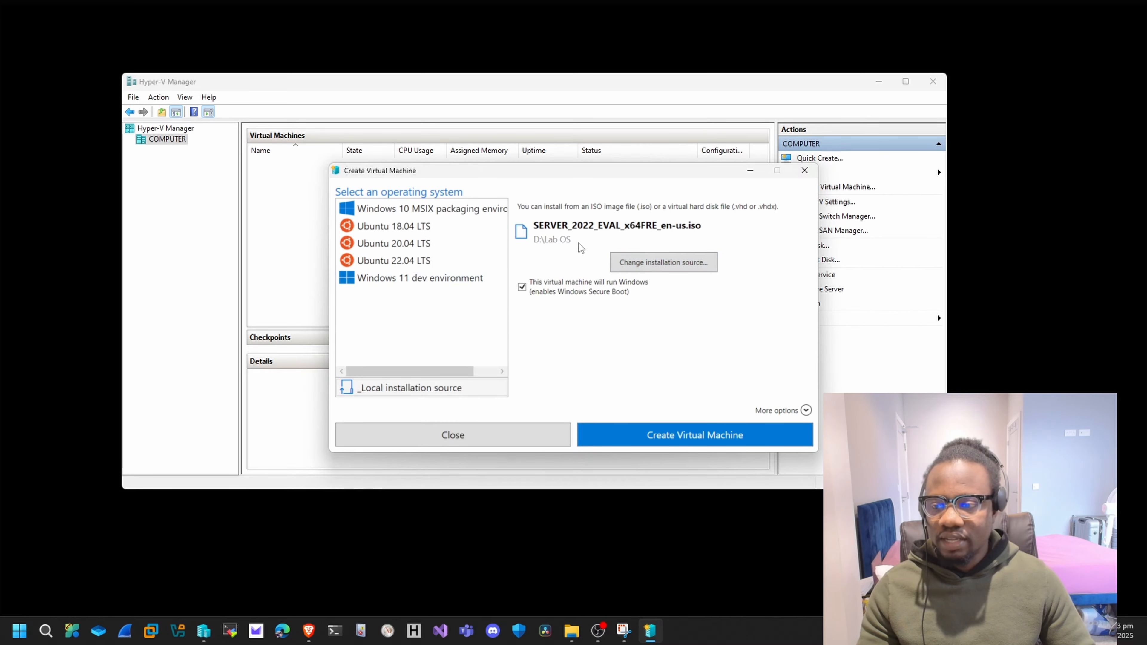
pyautogui.click(662, 438)
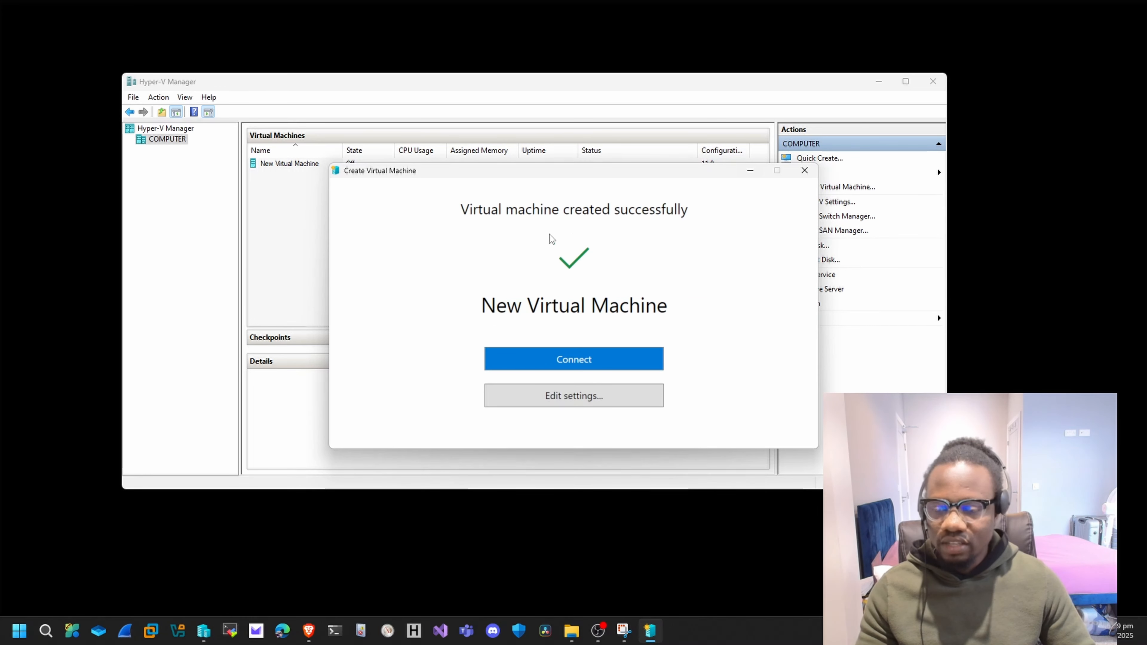
# Open the new virtual machine's settings and change its name to DC01.
pyautogui.click(575, 399)
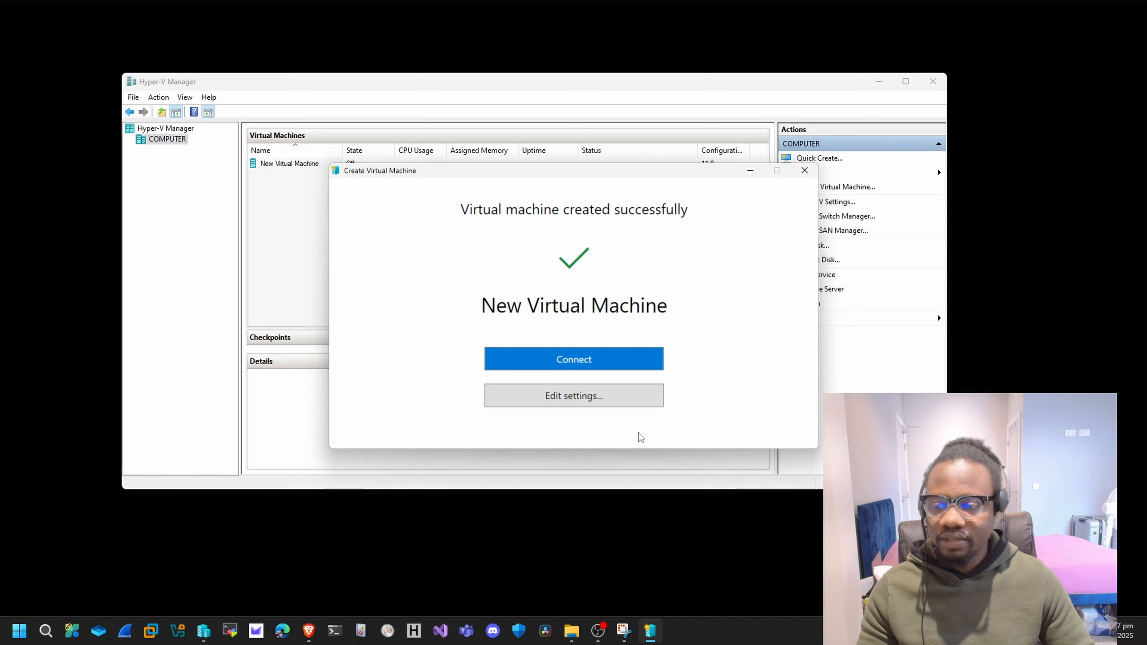
pyautogui.click(573, 399)
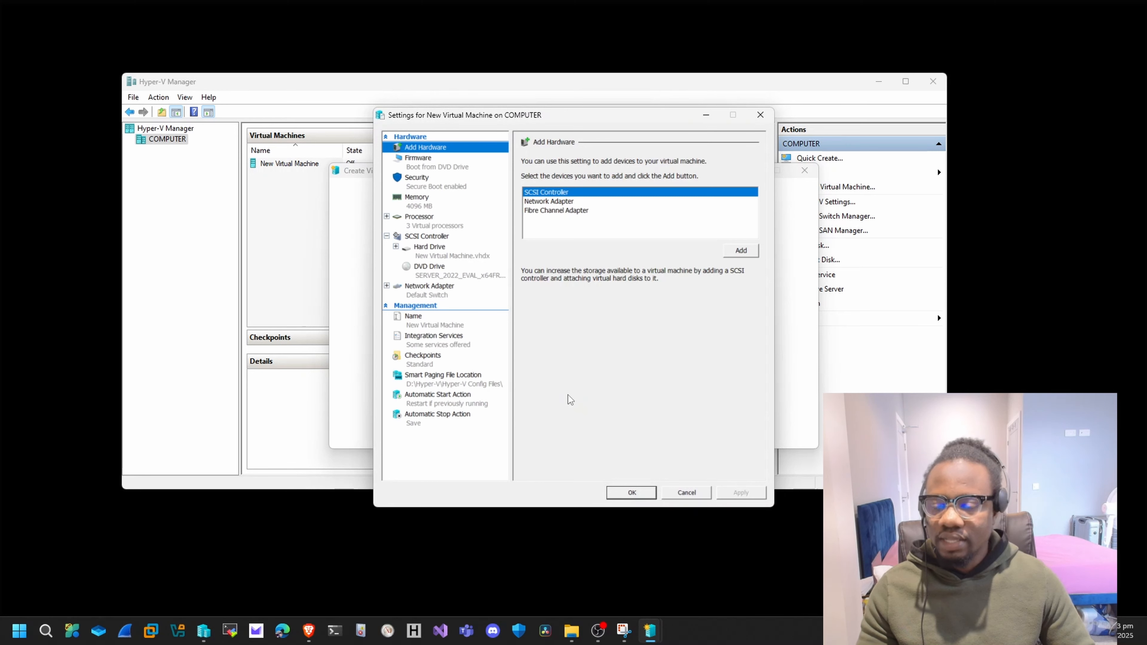
pyautogui.click(431, 323)
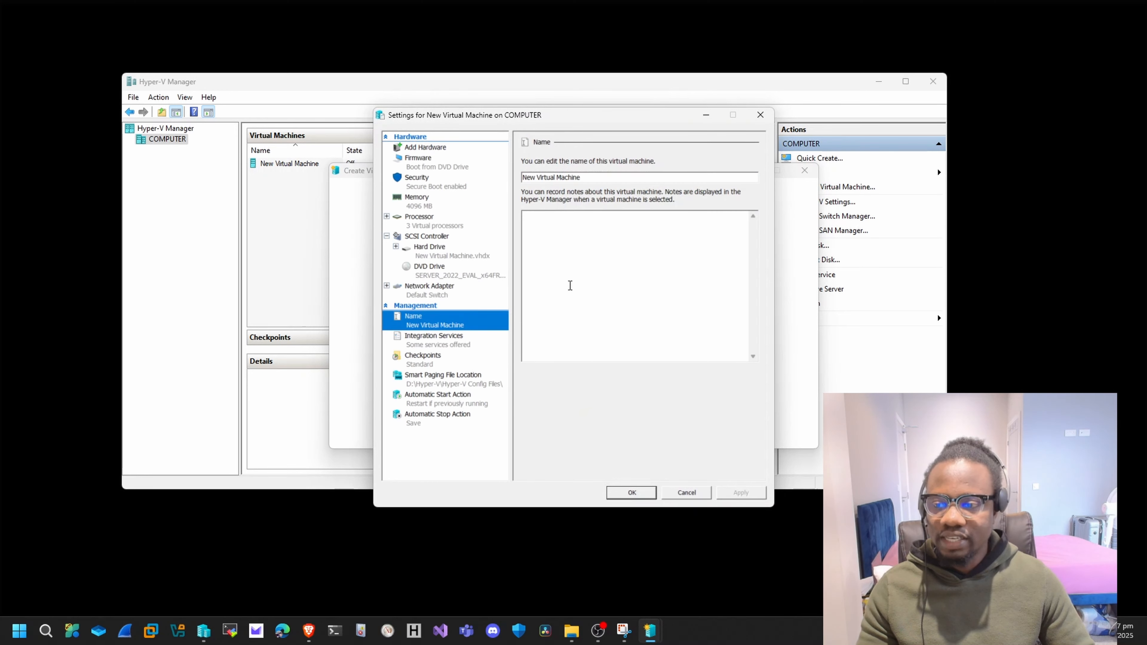
pyautogui.moveTo(591, 177); pyautogui.dragTo(514, 171)
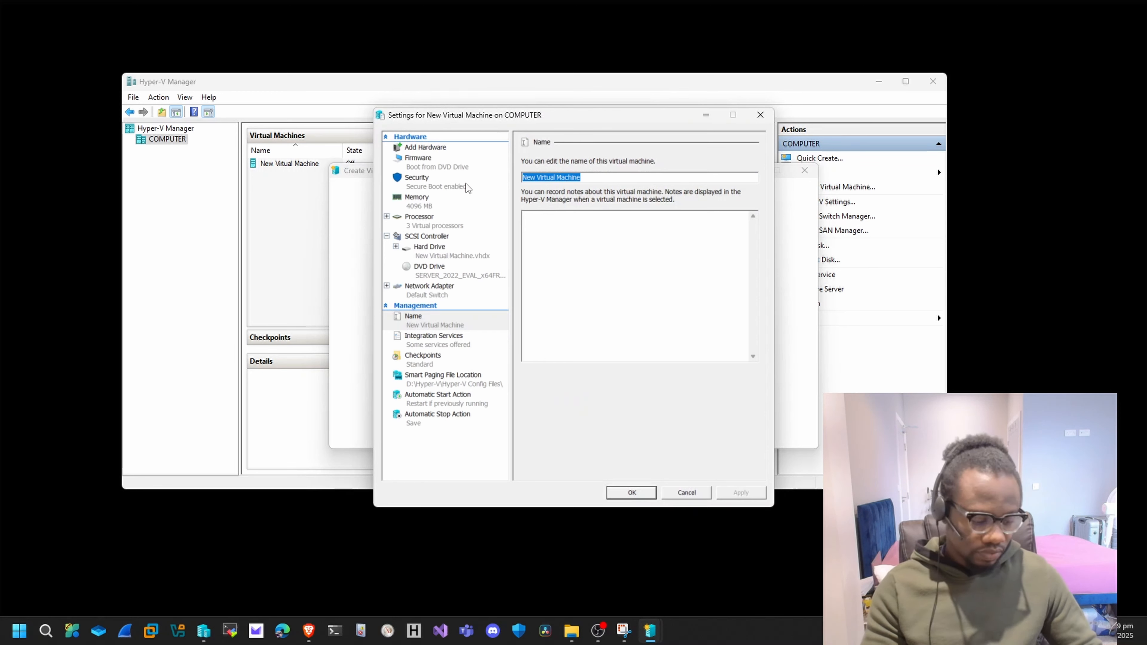
pyautogui.write('DC01')
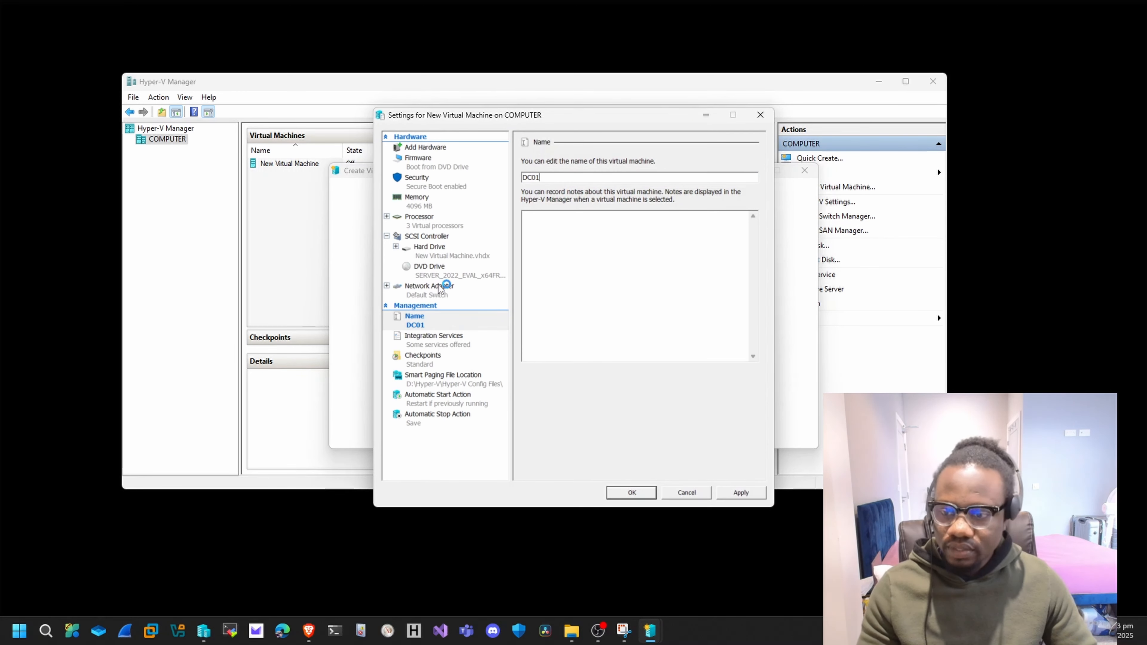
# Disable checkpoints for the virtual machine and look over its memory and processor settings.
pyautogui.click(424, 361)
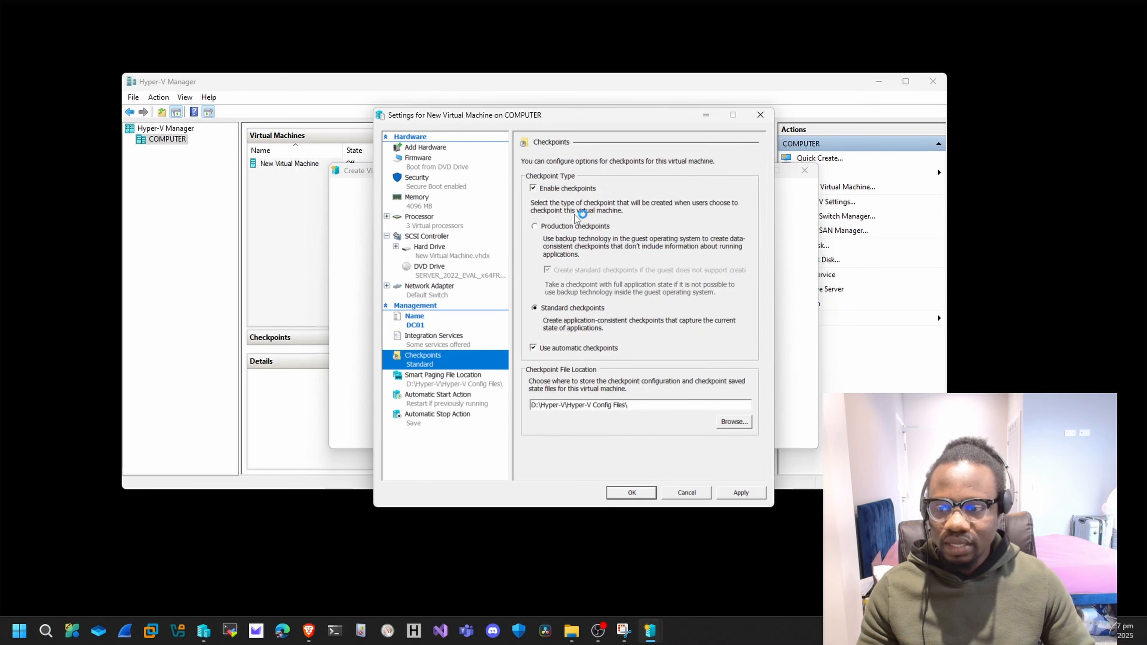
pyautogui.click(533, 189)
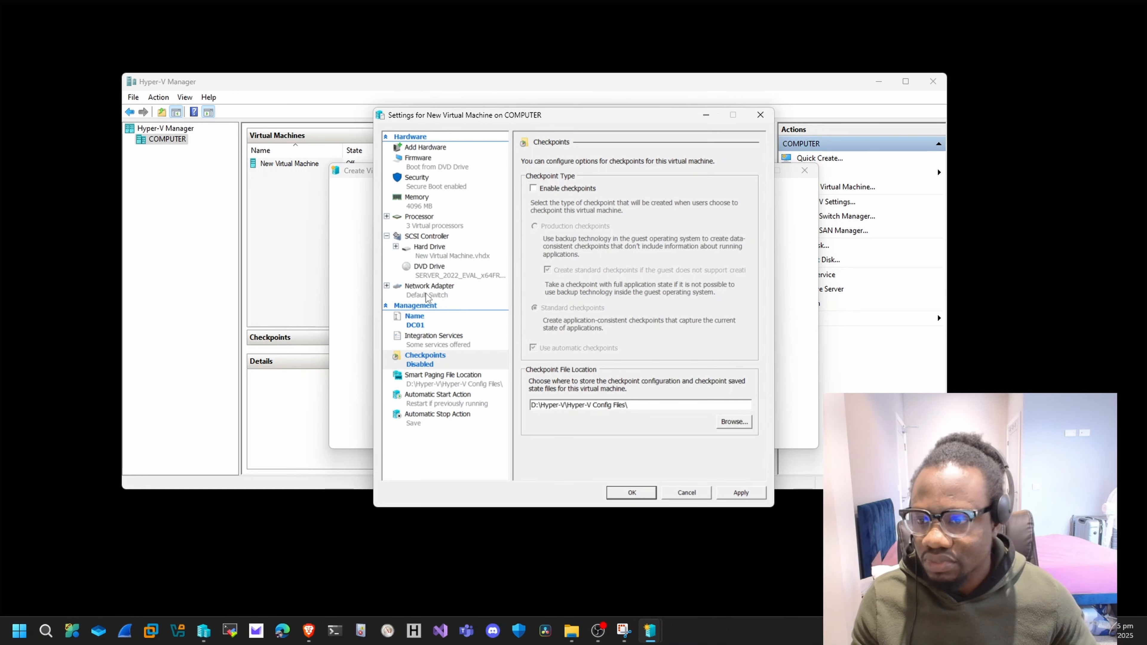
pyautogui.click(422, 207)
pyautogui.click(416, 221)
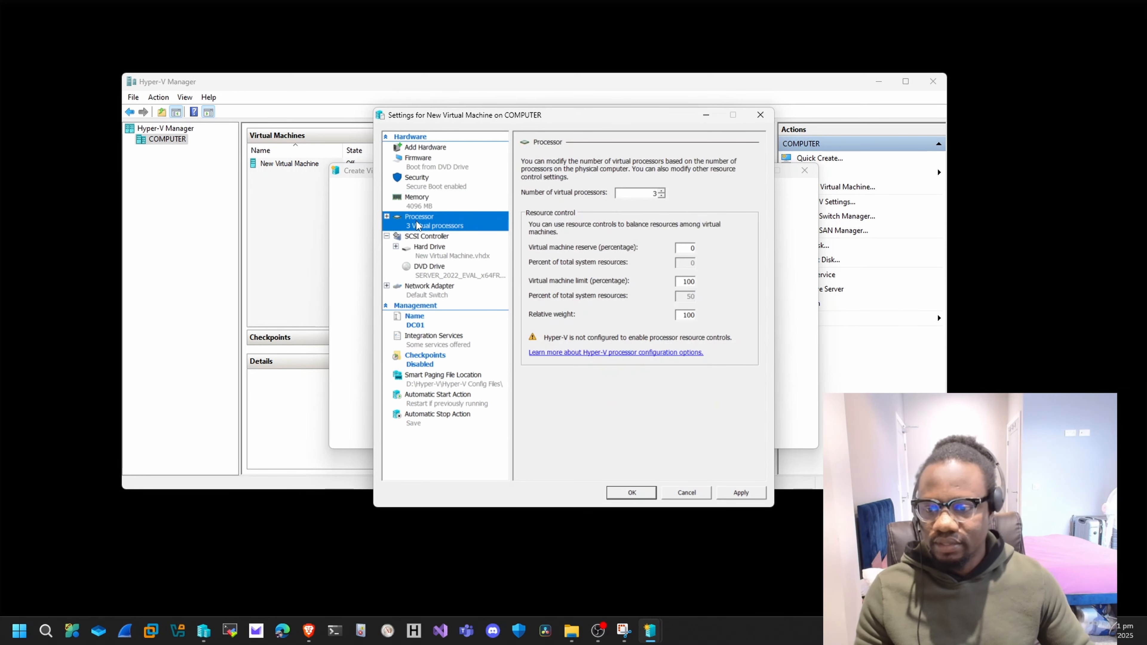
# Connect the virtual machine's network adapter to Private Virtual Switch, apply the changes and close the settings.
pyautogui.click(435, 293)
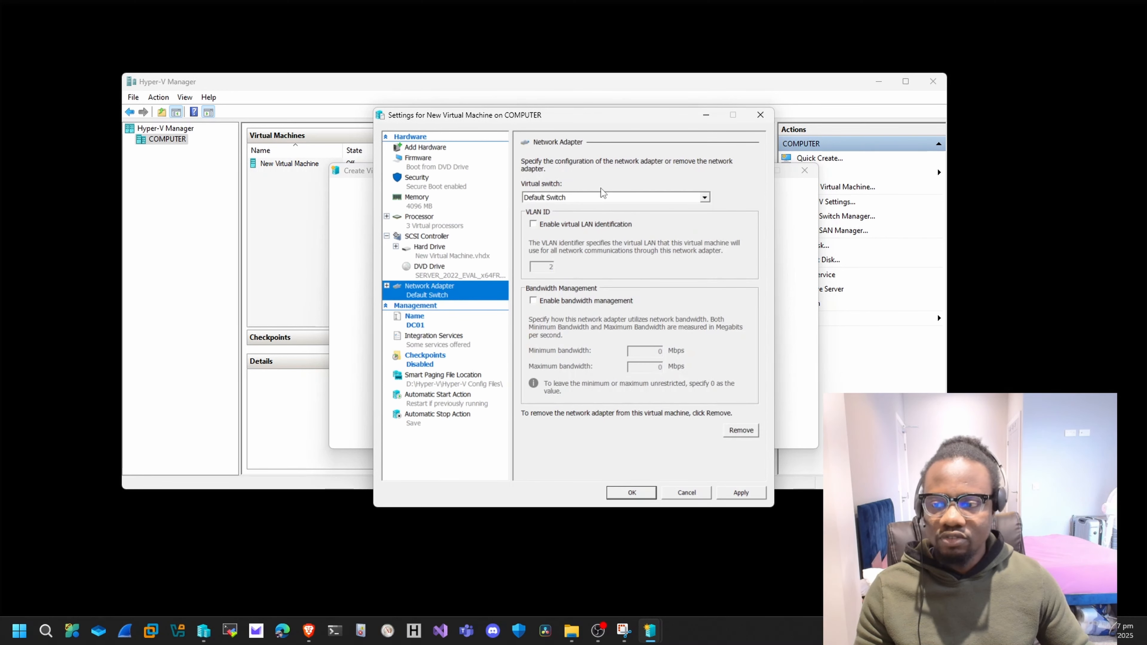
pyautogui.click(703, 197)
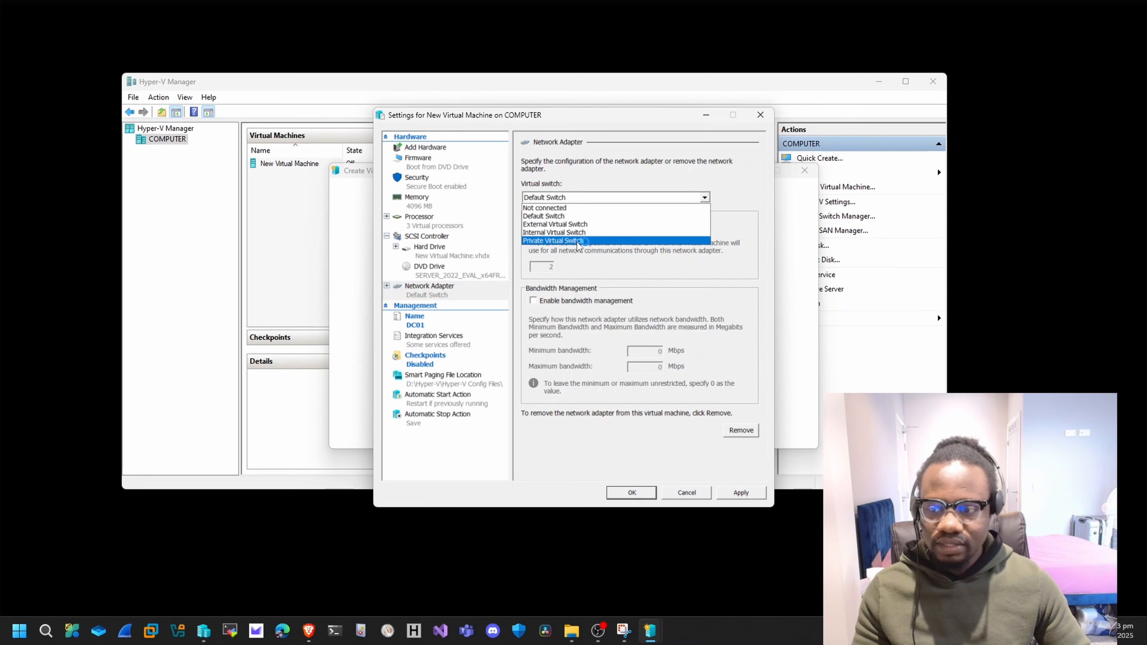
pyautogui.click(554, 241)
pyautogui.click(741, 493)
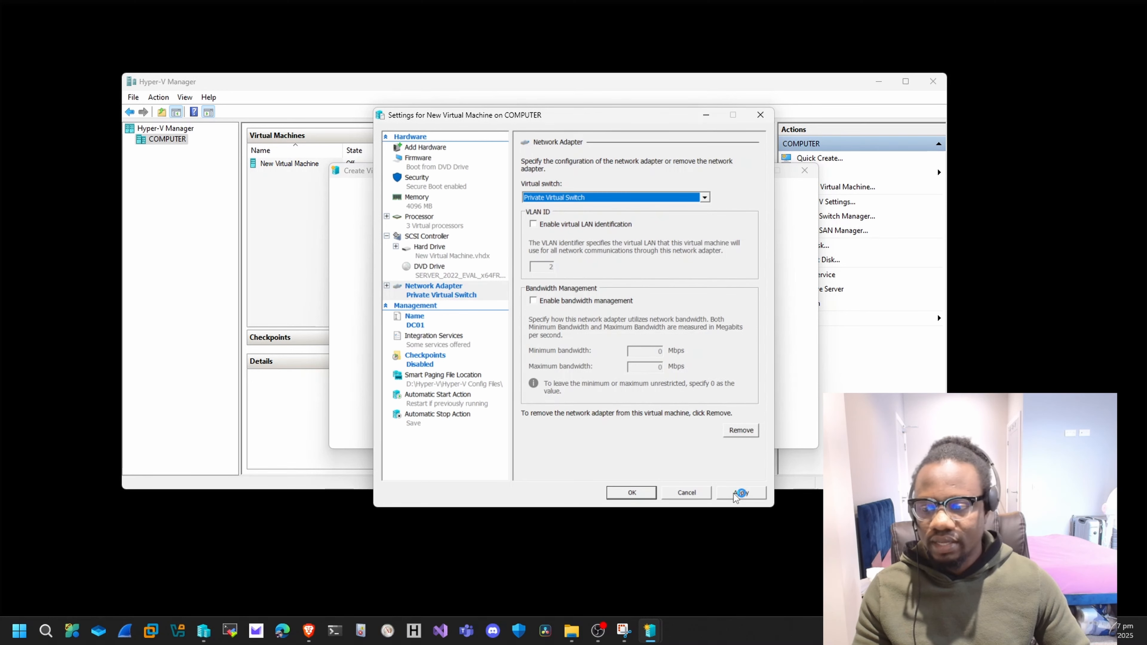
pyautogui.click(619, 491)
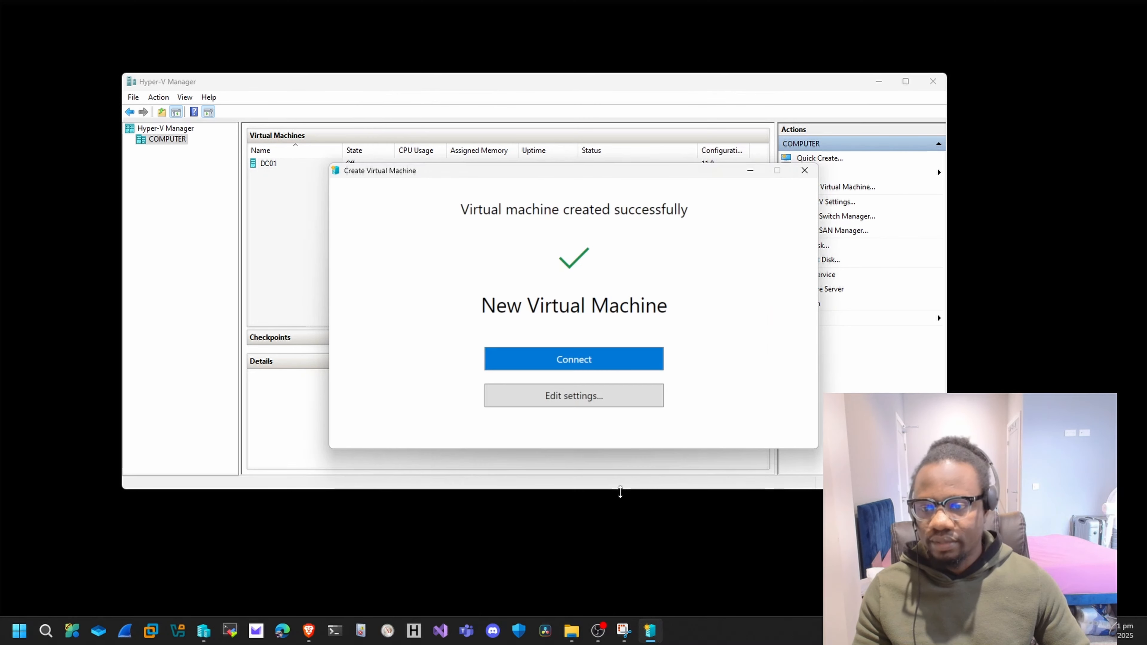
# Close the virtual machine creation window, open a connection to DC01 and start it.
pyautogui.click(607, 353)
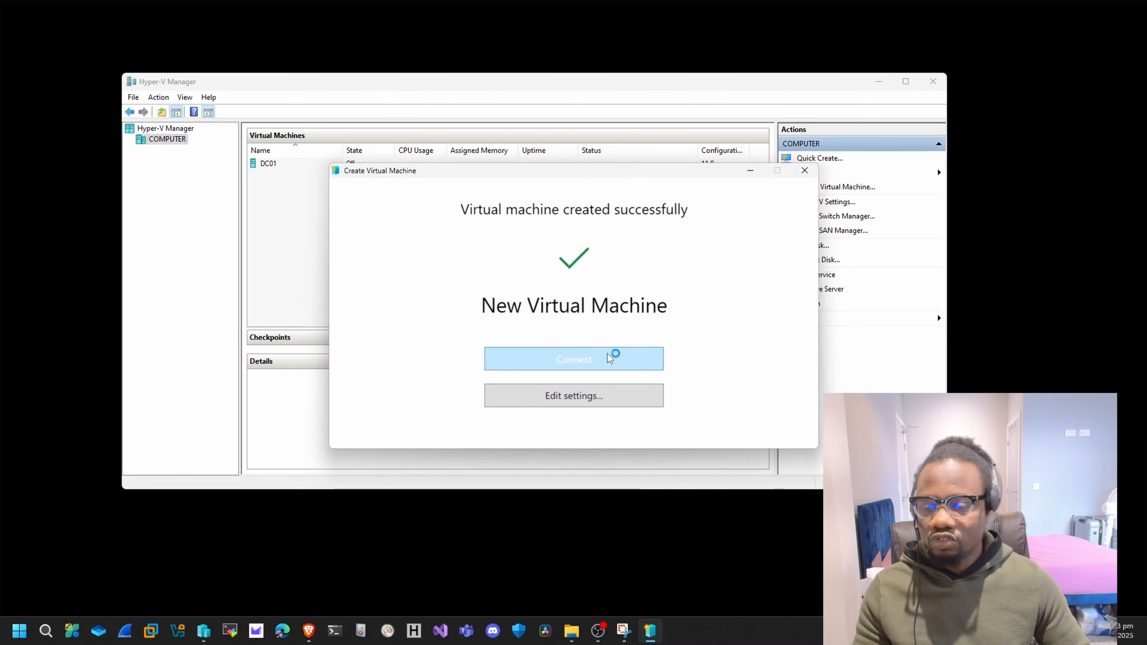
pyautogui.click(804, 176)
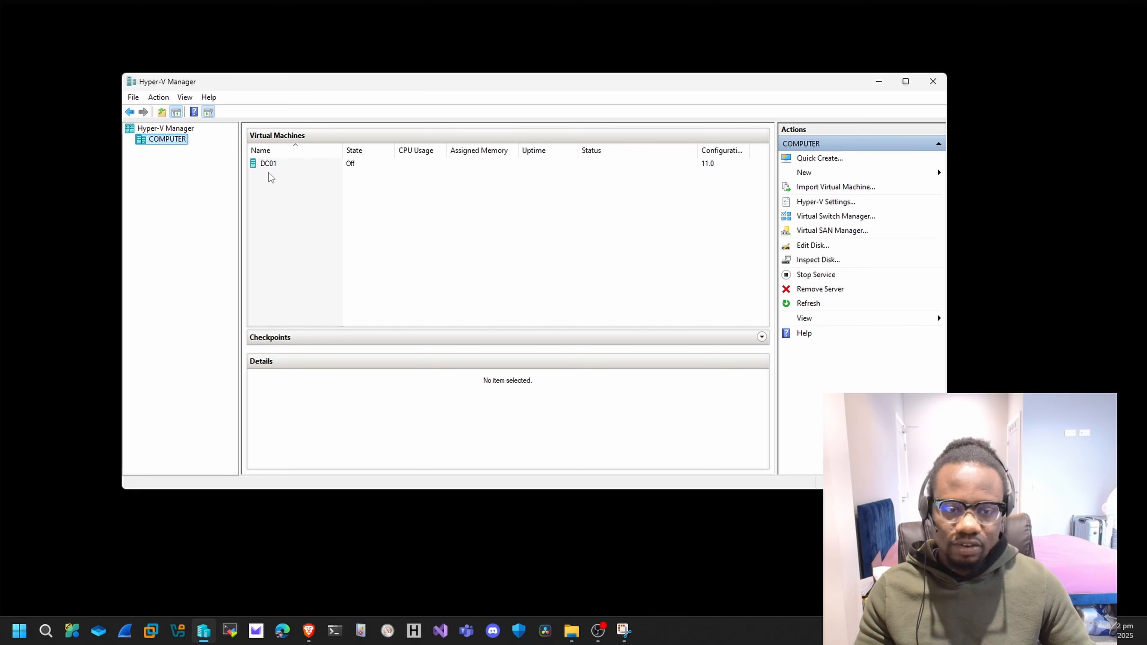
pyautogui.doubleClick(265, 164)
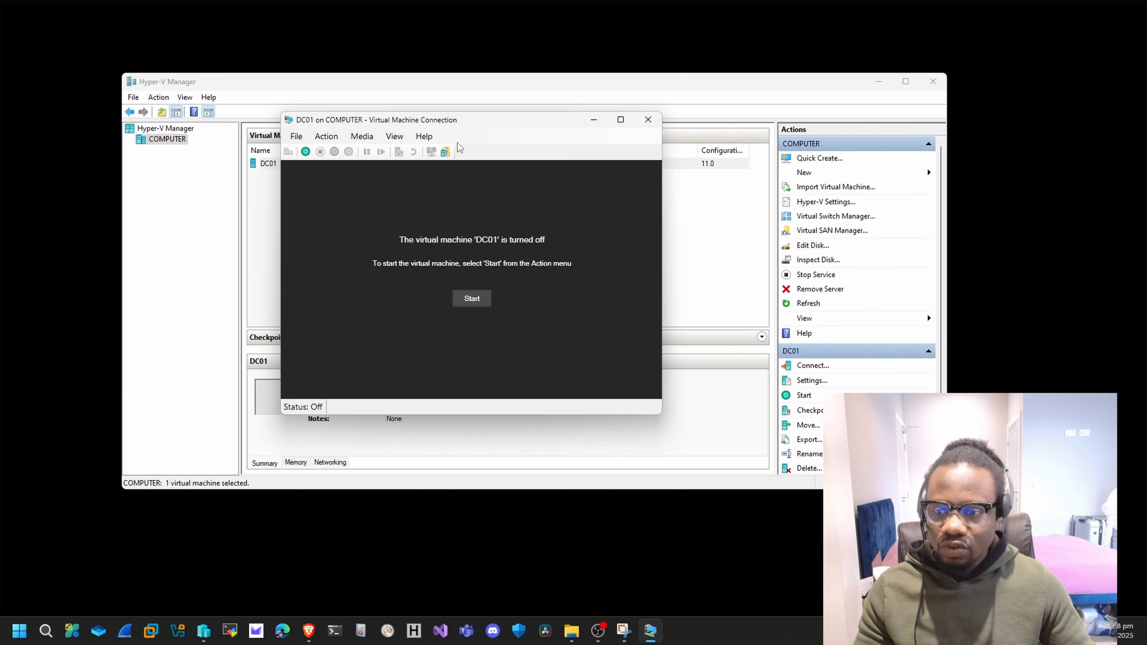
pyautogui.click(479, 298)
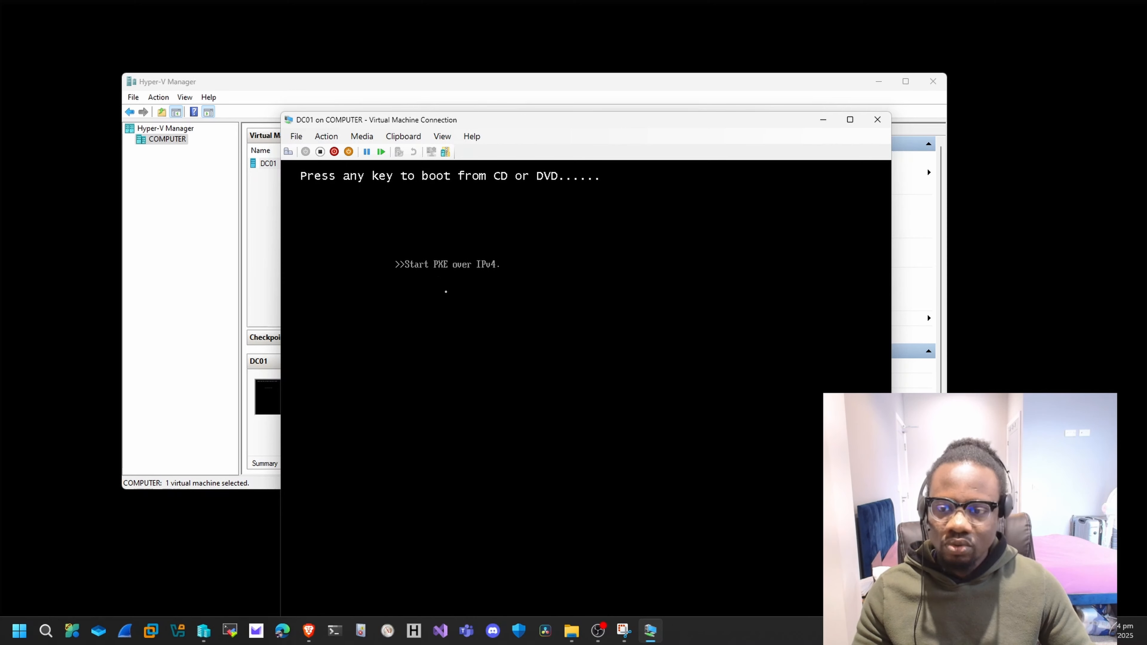
# Turn off DC01, start it again and boot it from the installation DVD.
pyautogui.click(321, 151)
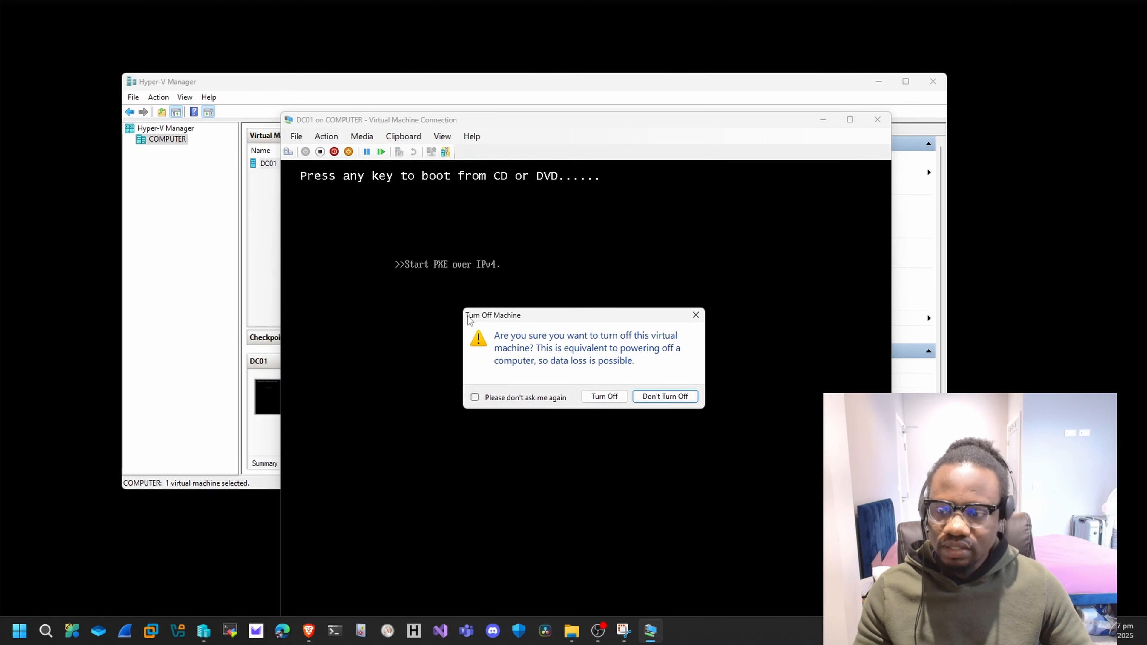
pyautogui.click(605, 398)
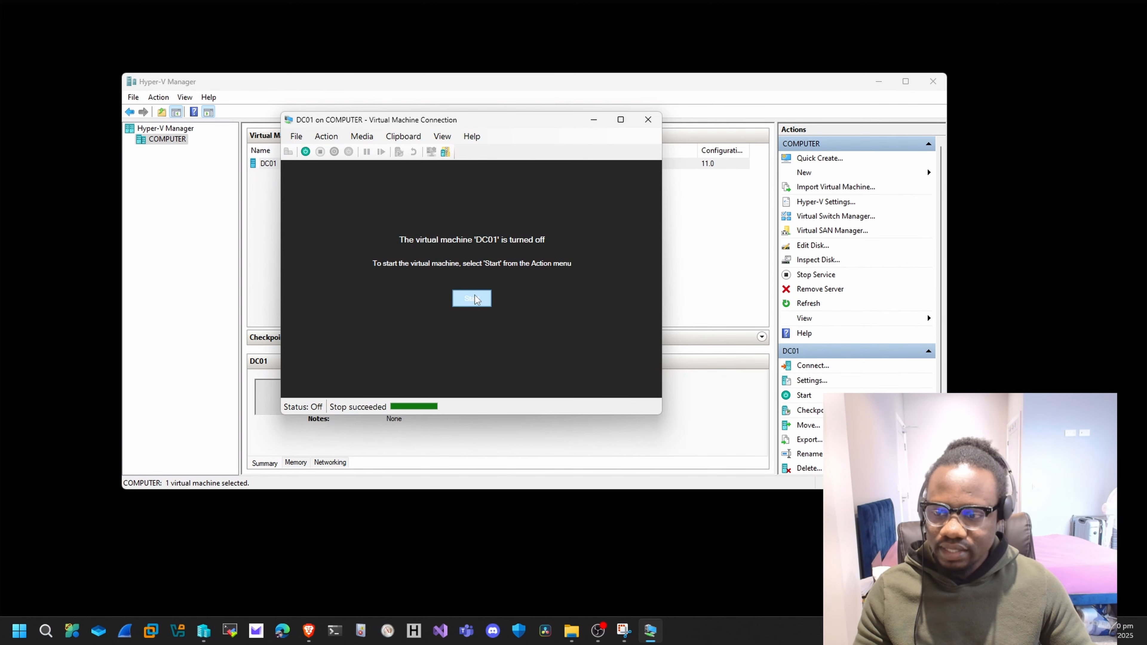
pyautogui.click(475, 296)
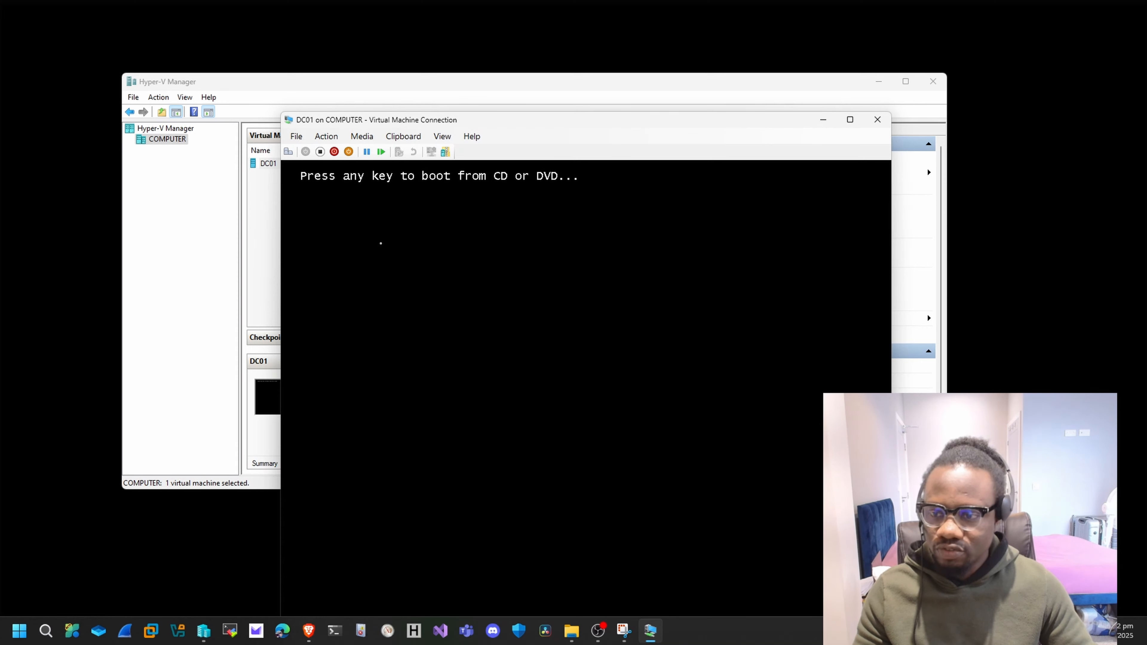
pyautogui.press('Return')
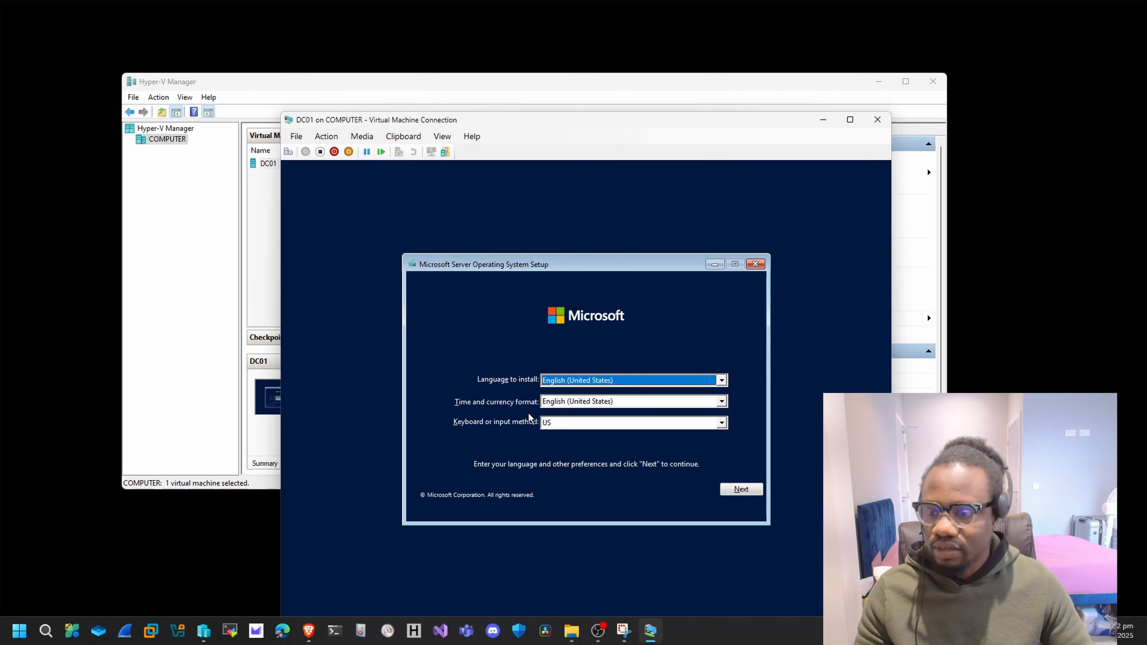
# Accept the default language, time format and US keyboard, launch the server installation, and move the virtual machine window higher on the desktop.
pyautogui.click(734, 489)
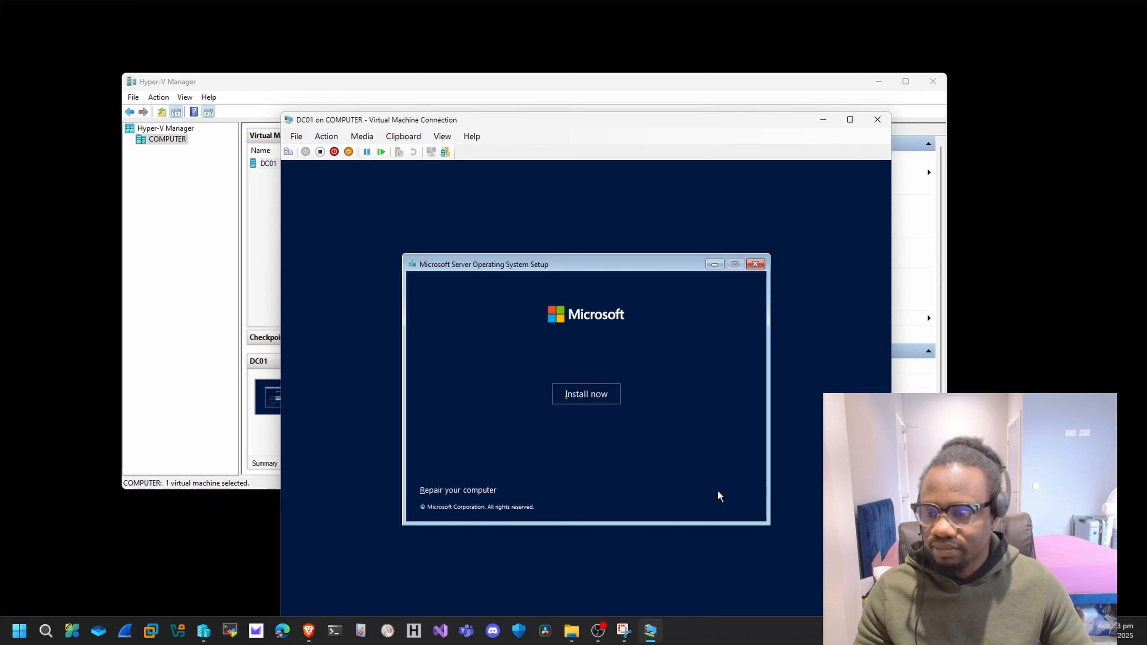
pyautogui.click(606, 395)
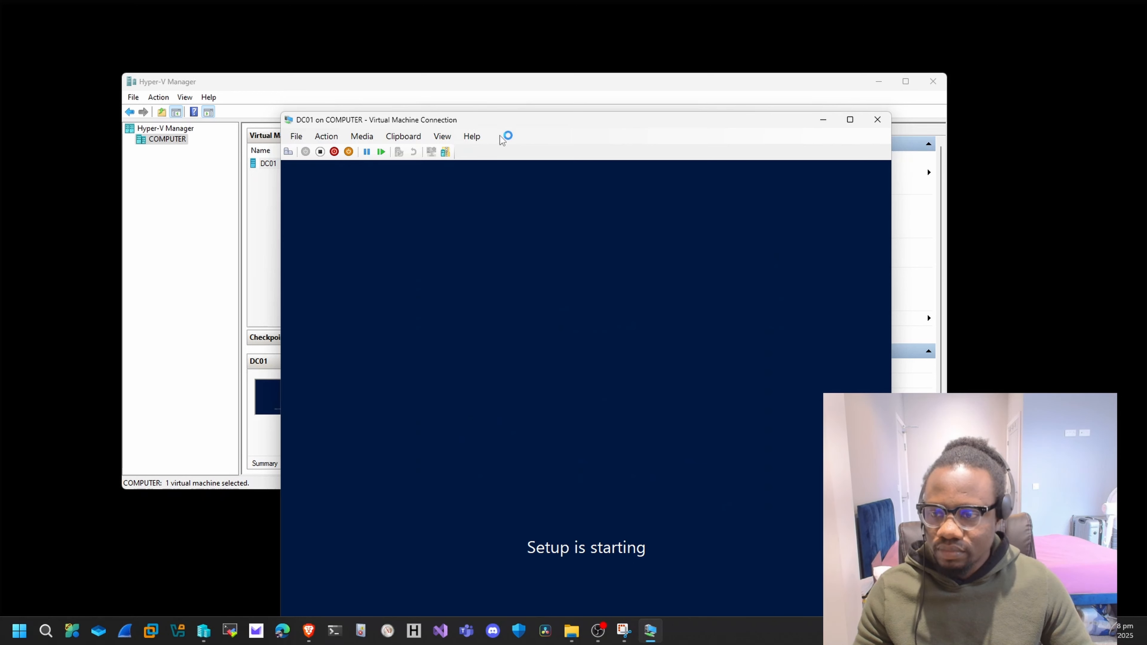
pyautogui.moveTo(509, 118); pyautogui.dragTo(517, 43)
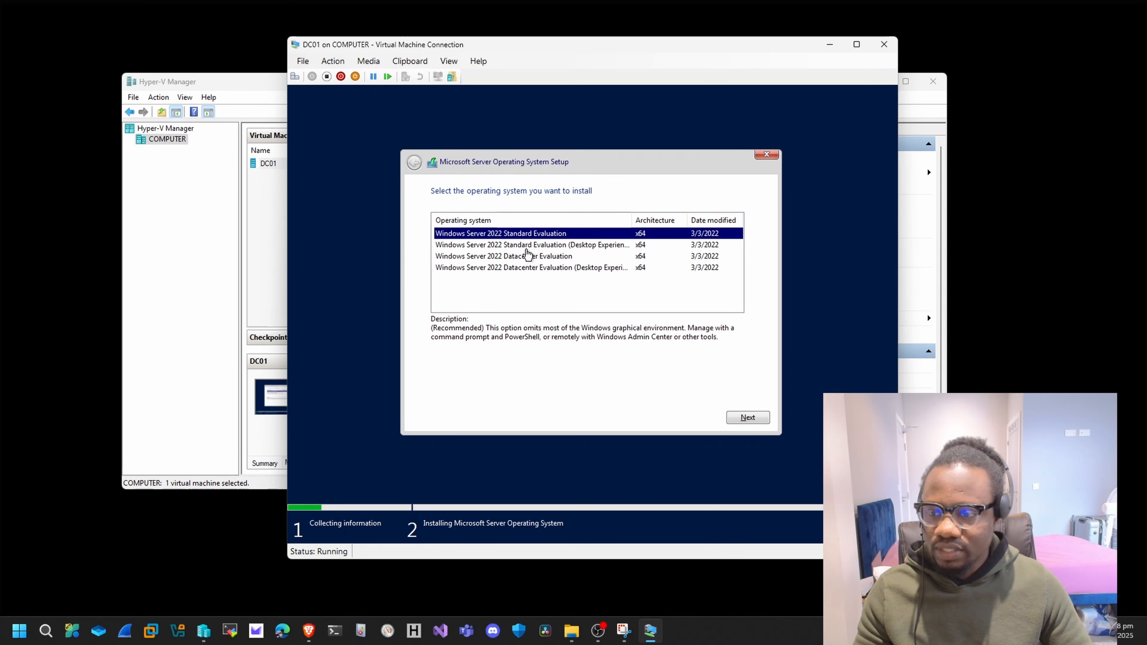
# Select Windows Server 2022 Standard Evaluation (Desktop Experience) as the operating system to install and accept the license terms.
pyautogui.click(590, 247)
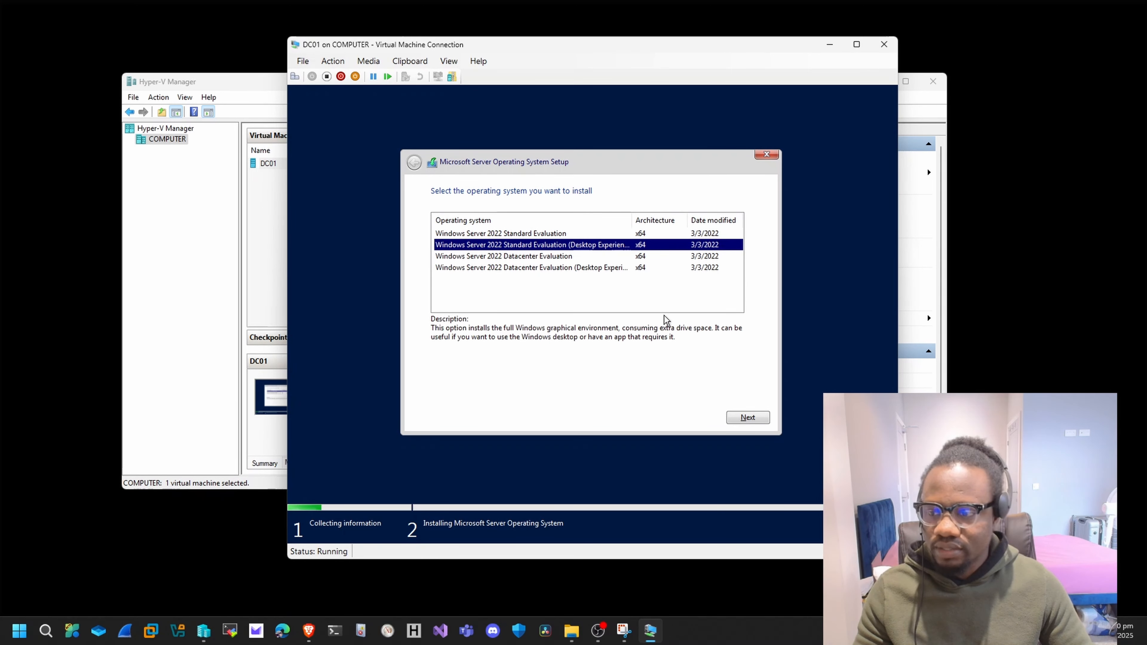
pyautogui.click(738, 414)
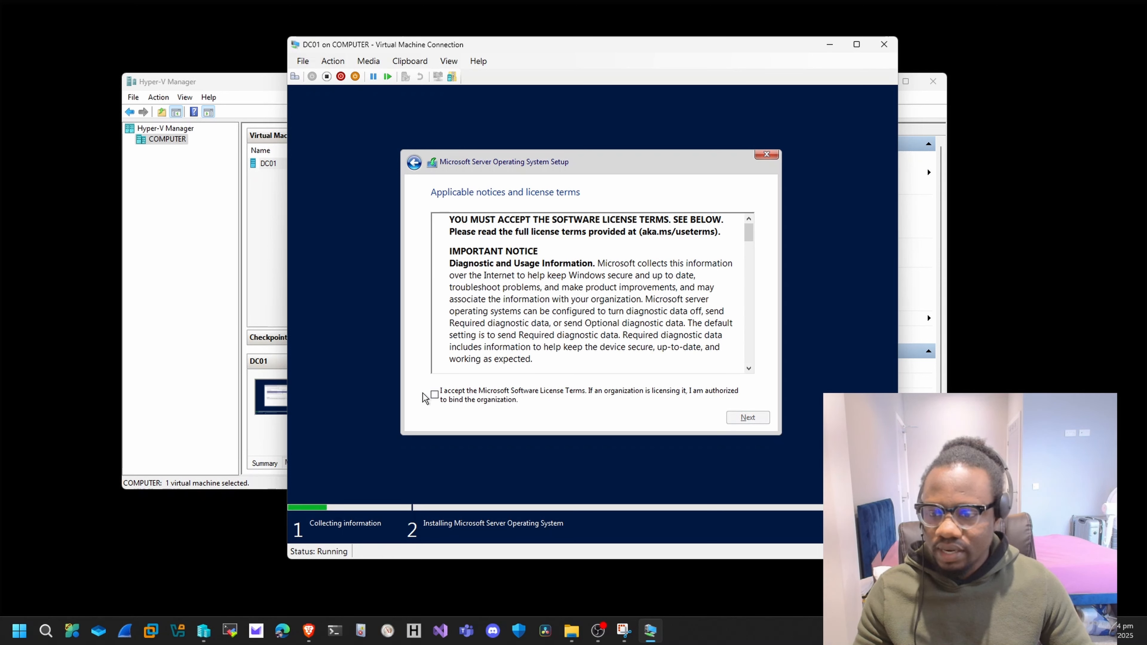
pyautogui.click(434, 395)
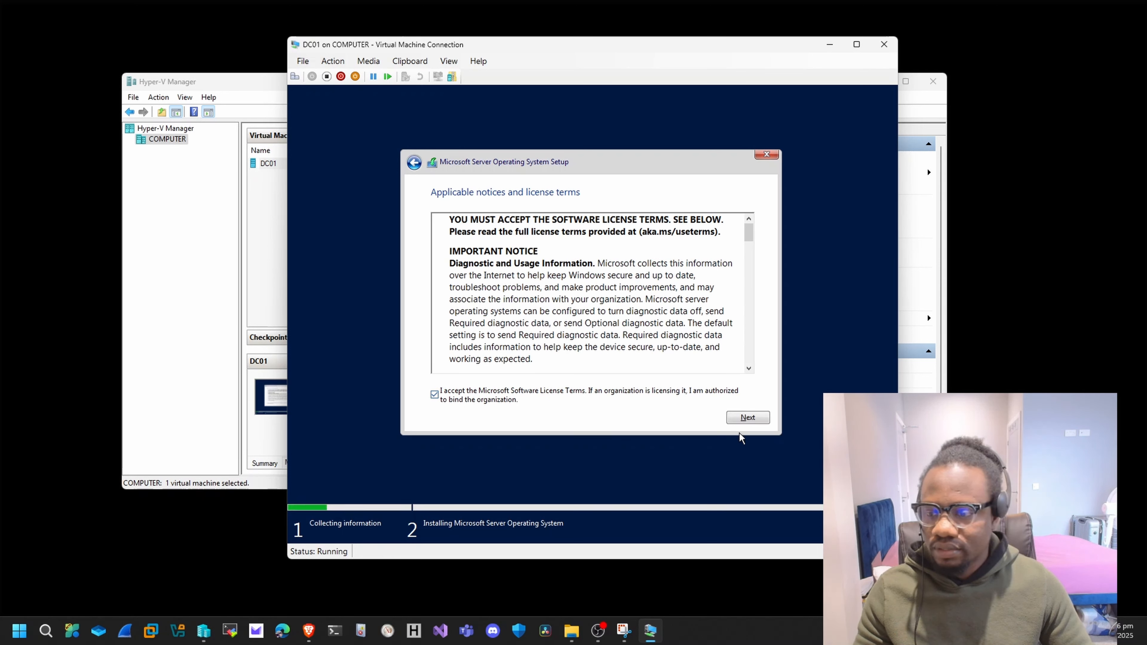
pyautogui.scroll(-15, 712, 352)
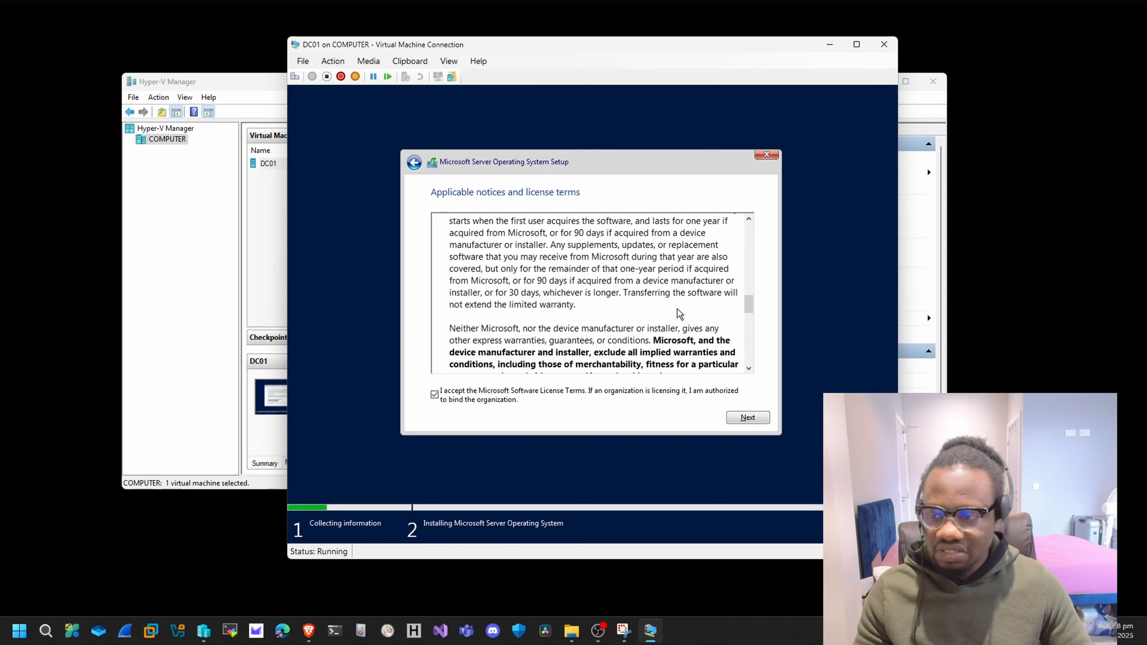
# Choose the custom installation type and install the server operating system on Drive 0 Unallocated Space.
pyautogui.click(747, 418)
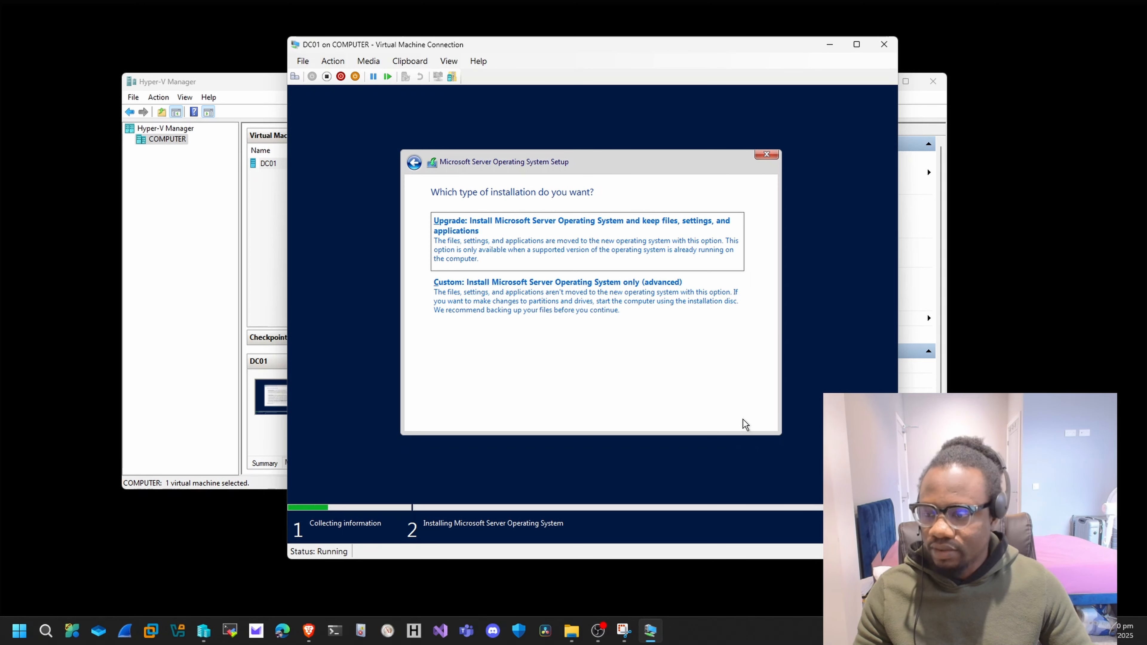
pyautogui.click(466, 297)
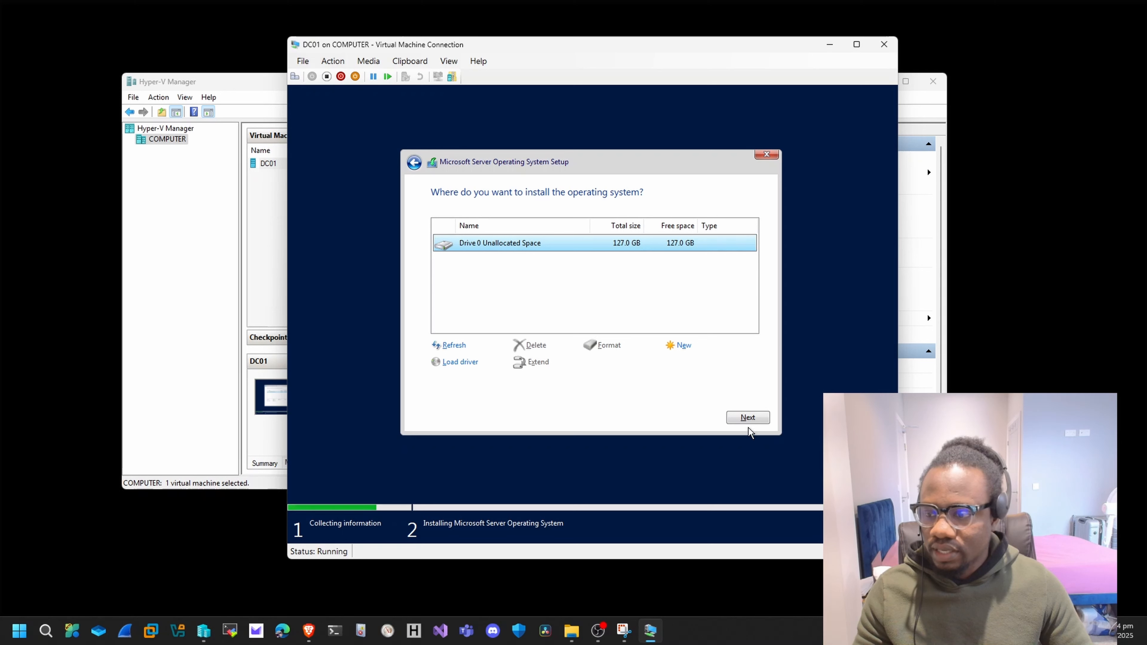
pyautogui.click(747, 416)
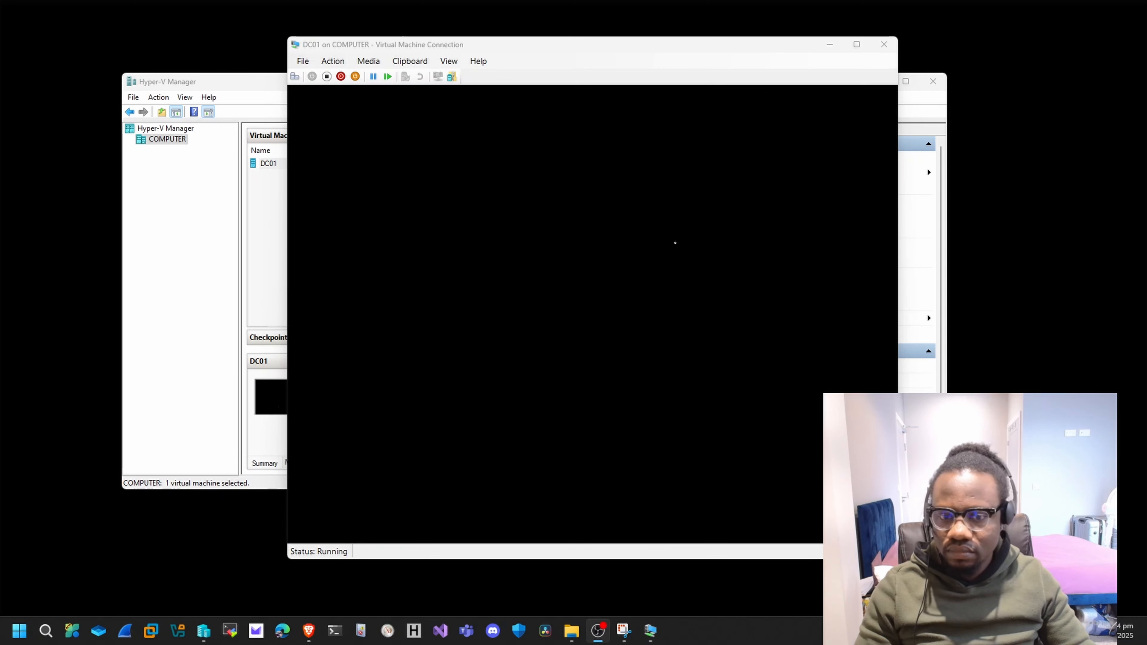
# Turn off the DC01 virtual machine, confirm the shutdown and start it again.
pyautogui.click(607, 242)
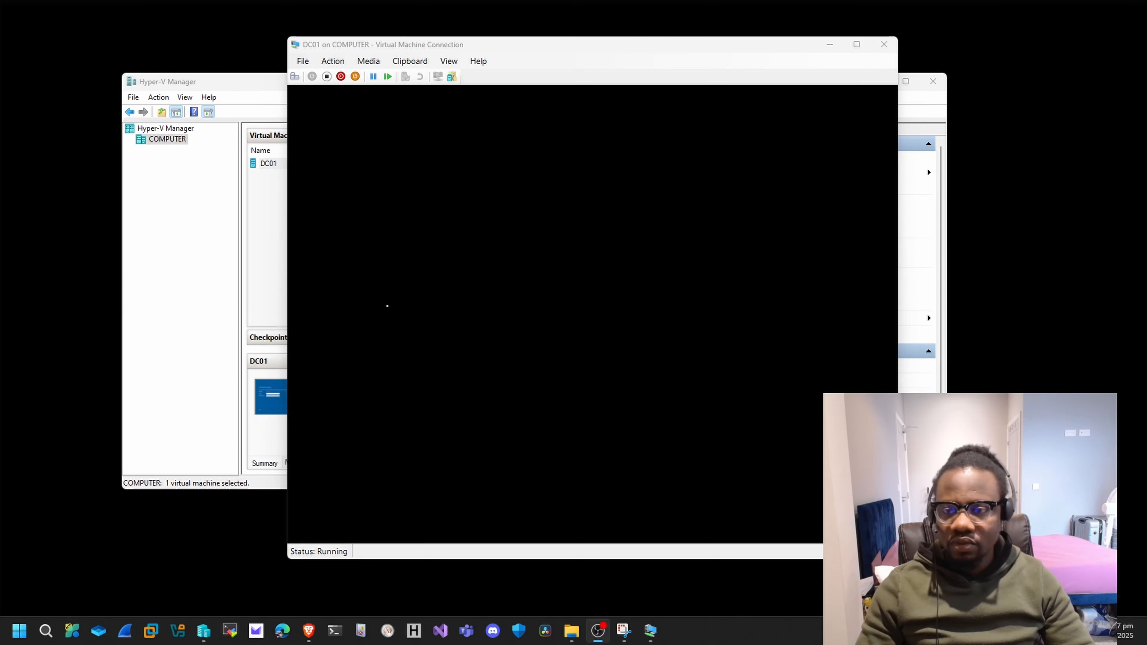
pyautogui.click(332, 82)
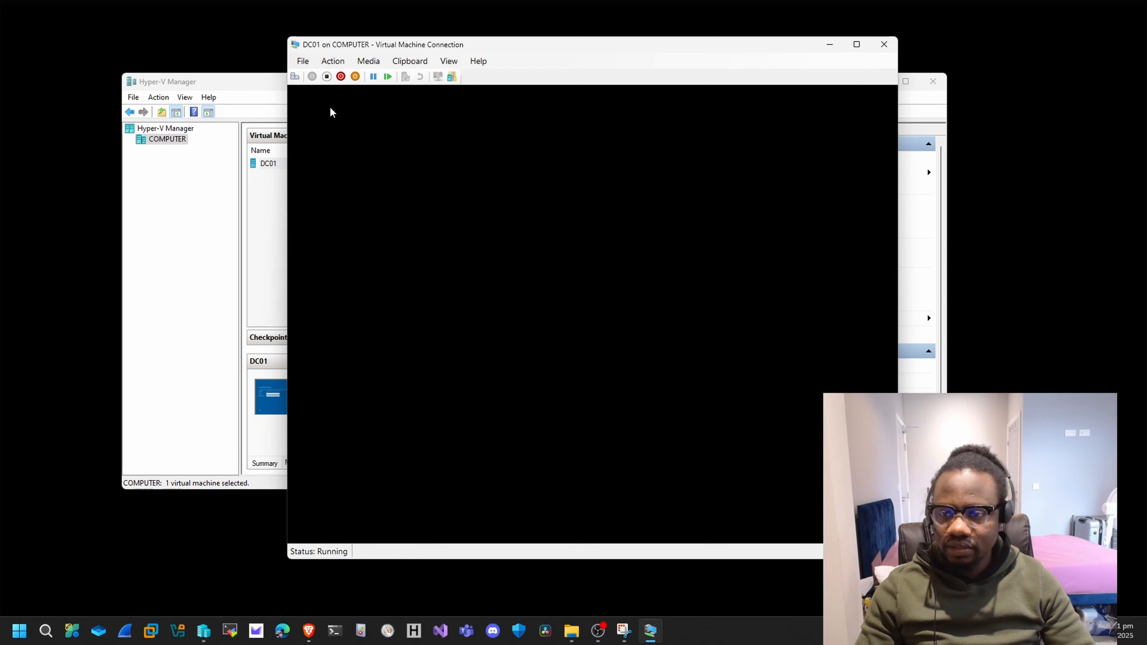
pyautogui.click(327, 78)
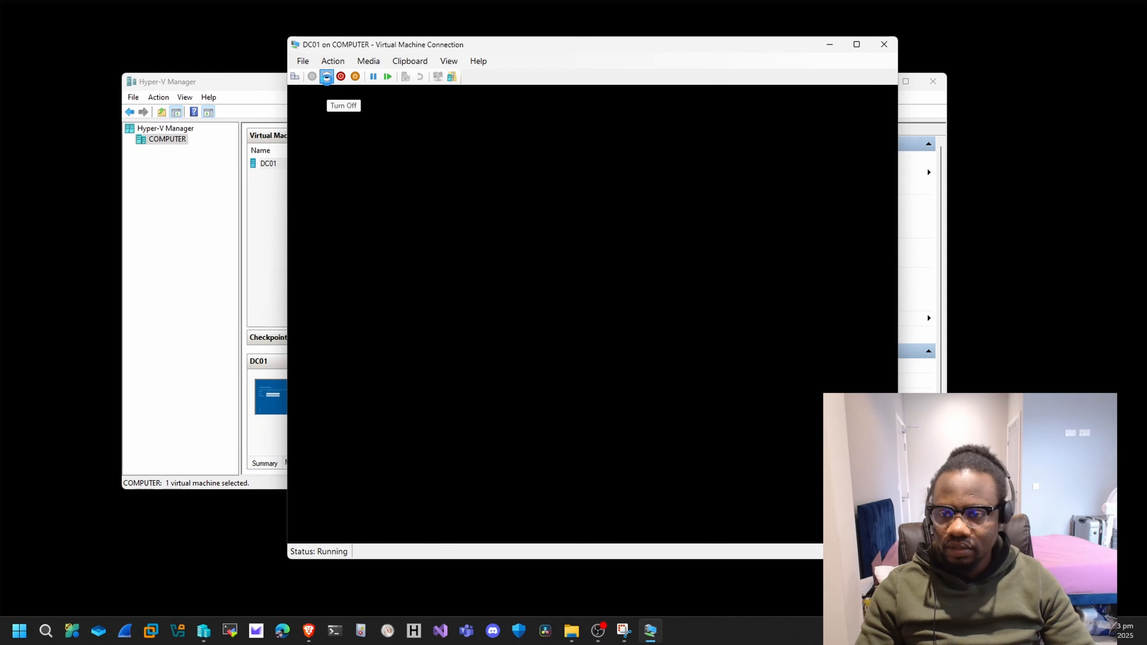
pyautogui.click(619, 326)
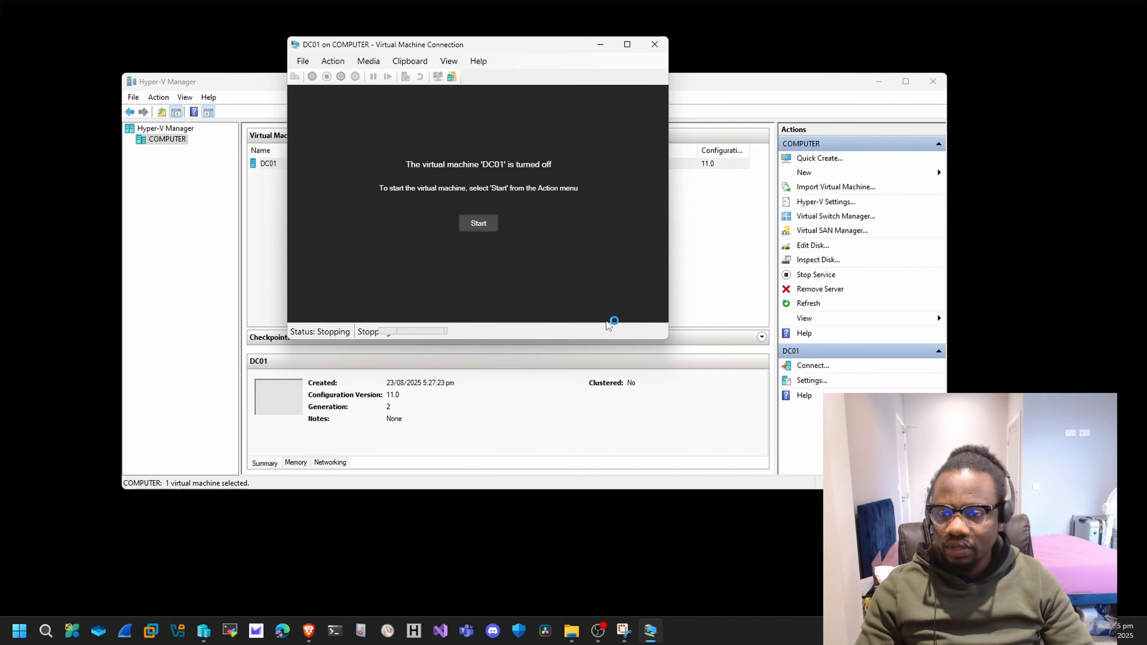
pyautogui.click(481, 229)
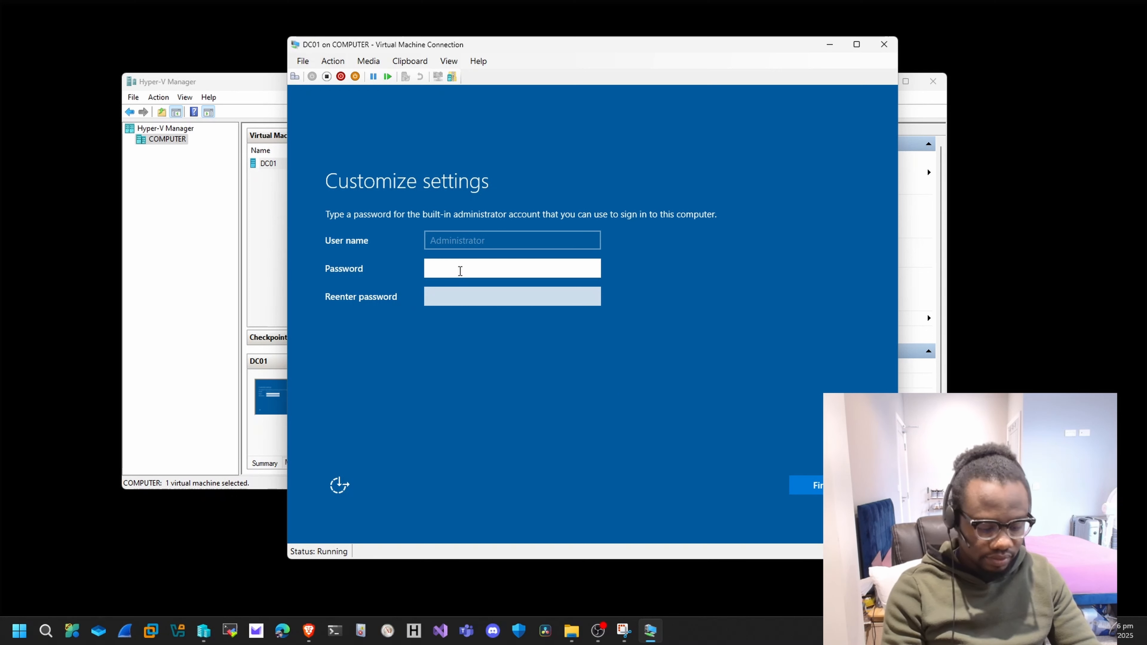
# Enter and re-enter the password for the built-in administrator account and finish the customization.
pyautogui.write('Pa$$w')
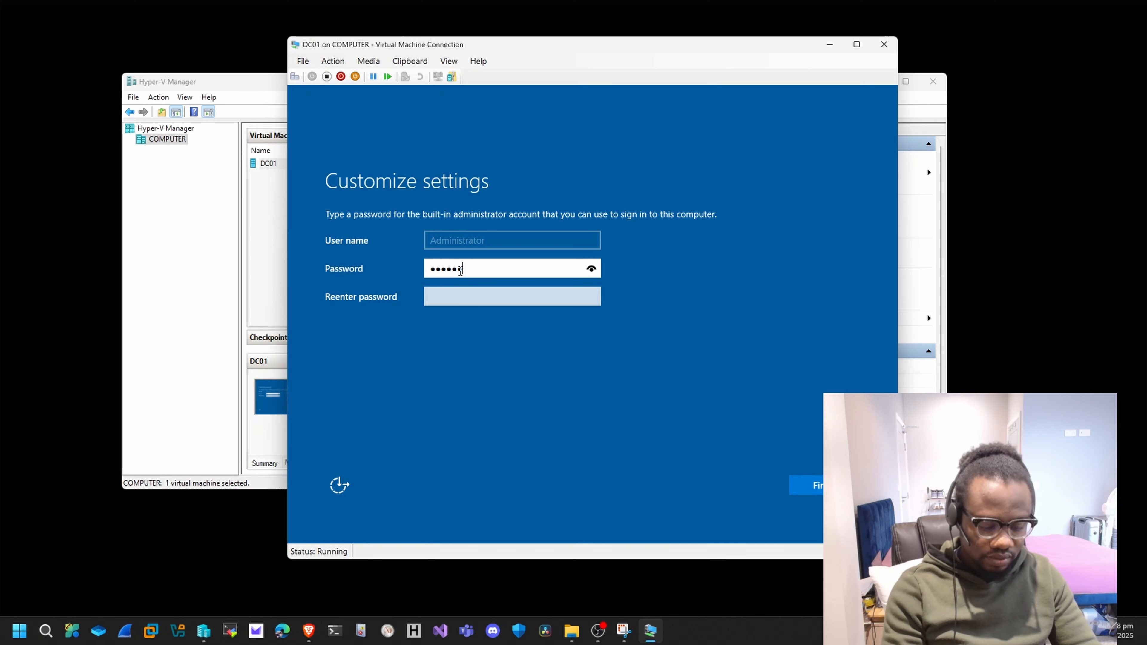
pyautogui.write('0rd123')
pyautogui.press('Tab')
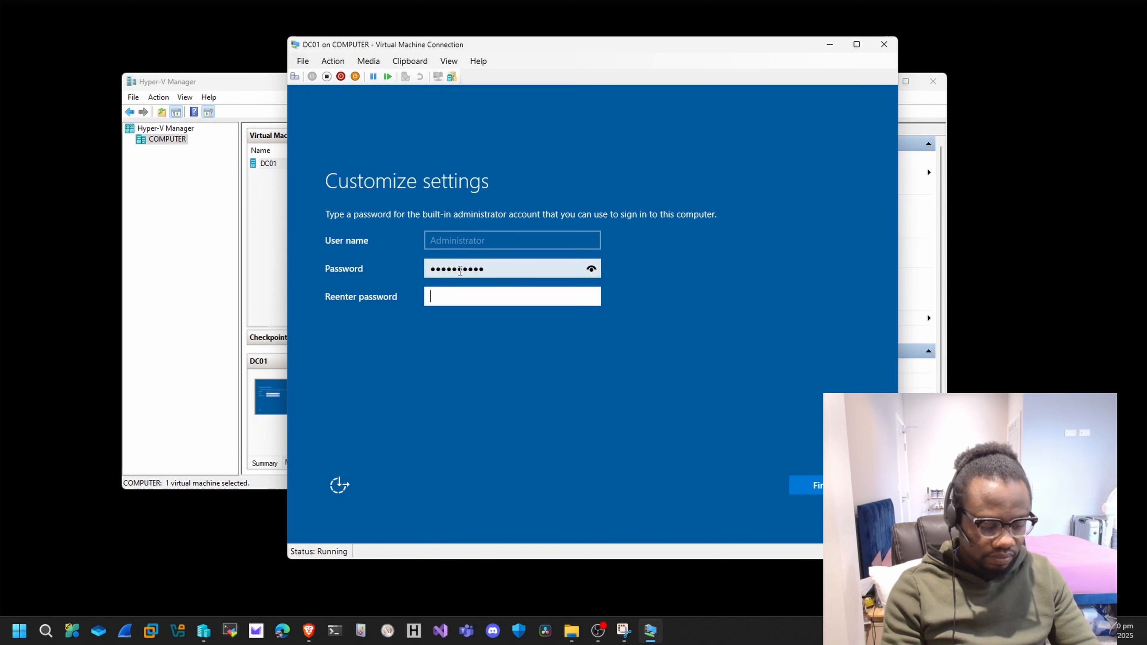
pyautogui.write('Pa$$w0rd')
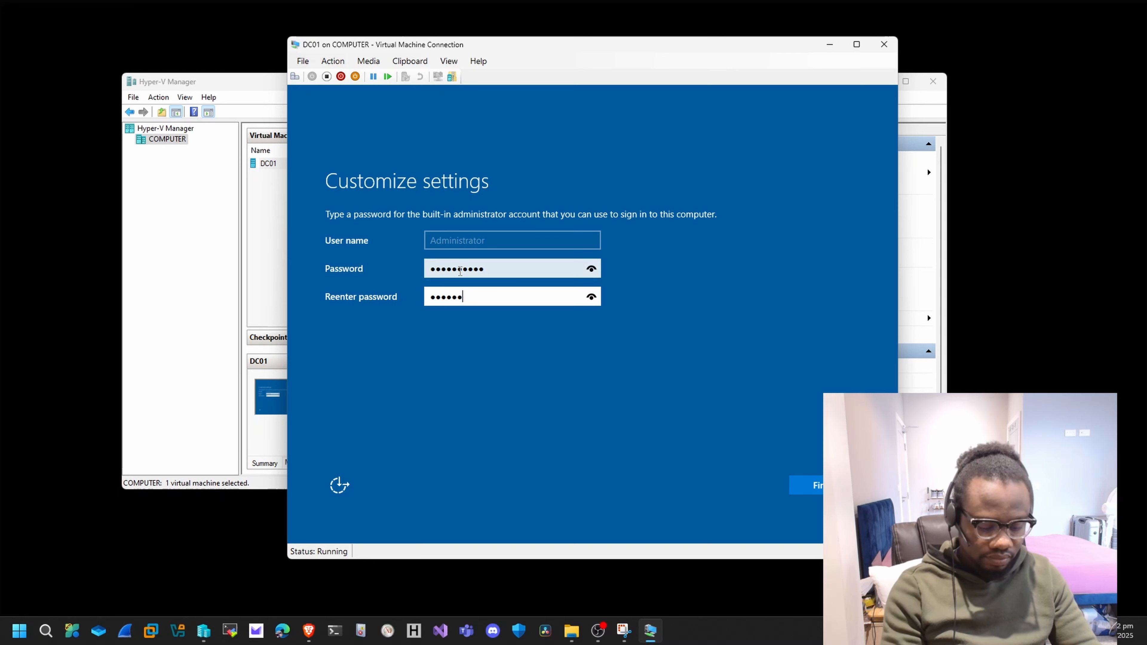
pyautogui.write('123')
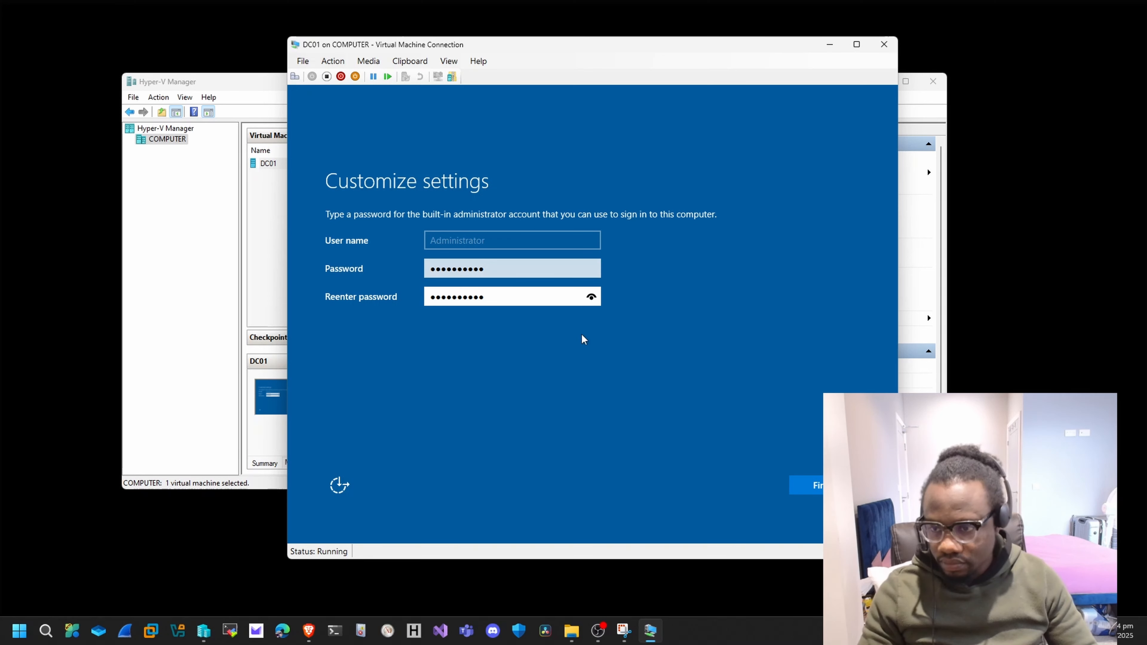
pyautogui.click(810, 486)
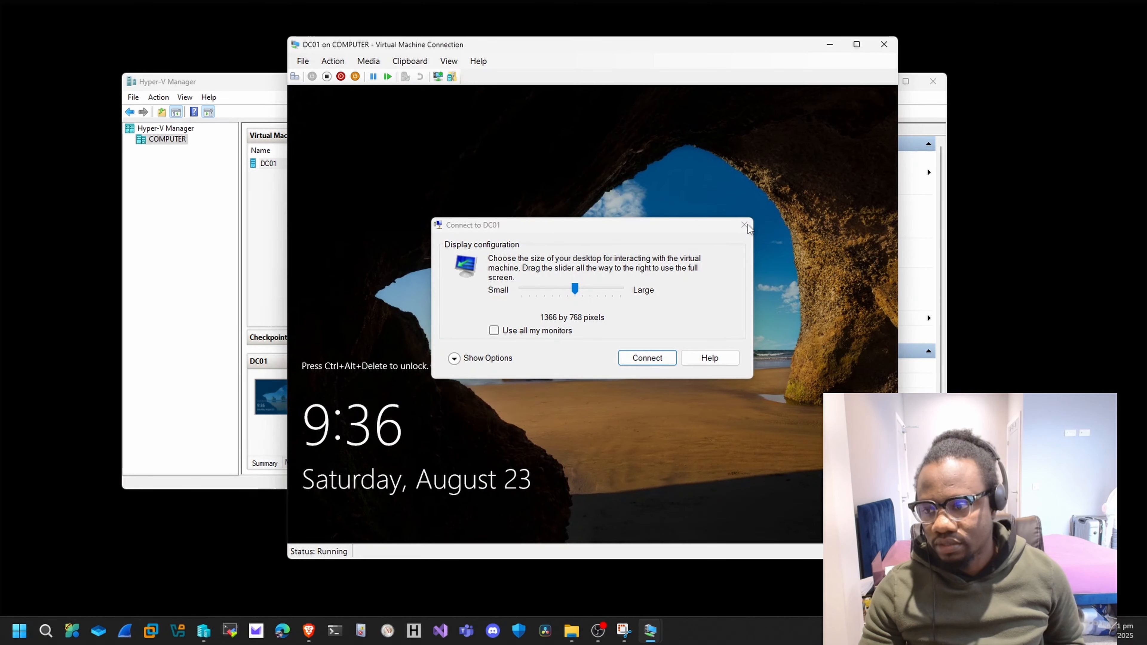
# Dismiss the display configuration dialog, unlock DC01 and sign in as Administrator with the account password.
pyautogui.click(745, 225)
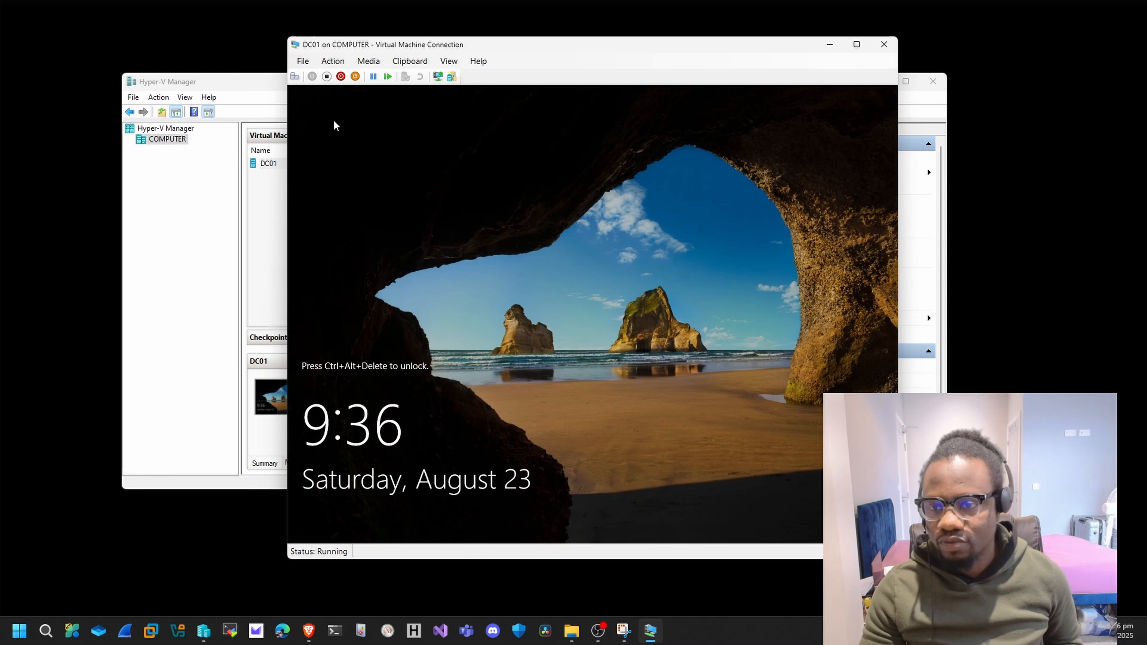
pyautogui.click(295, 77)
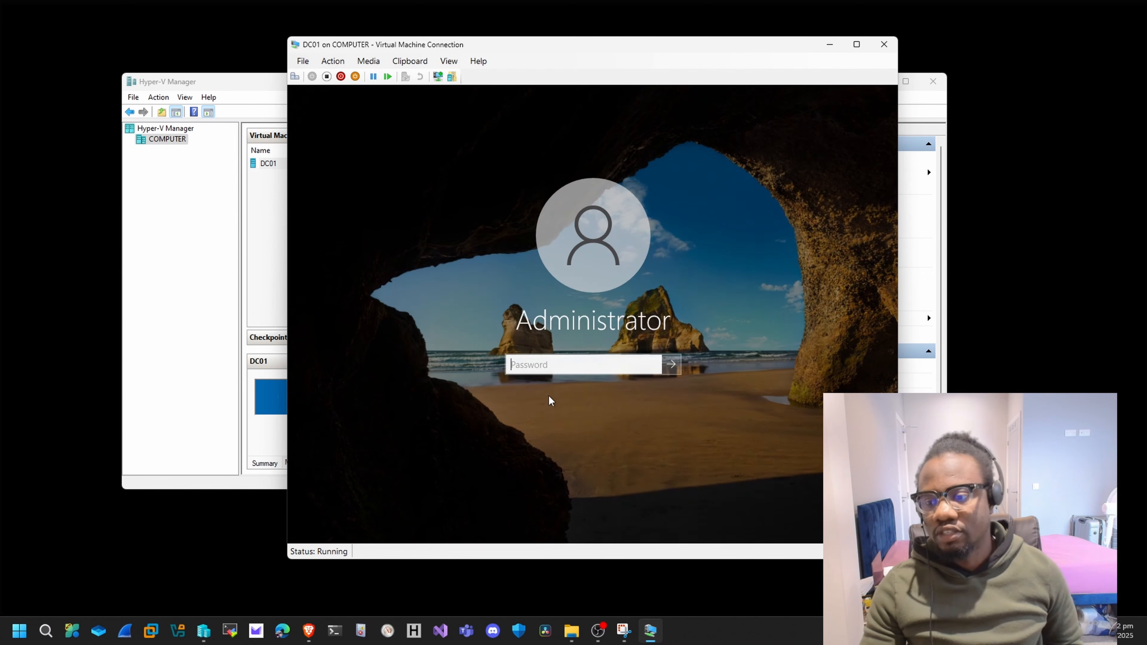
pyautogui.click(580, 361)
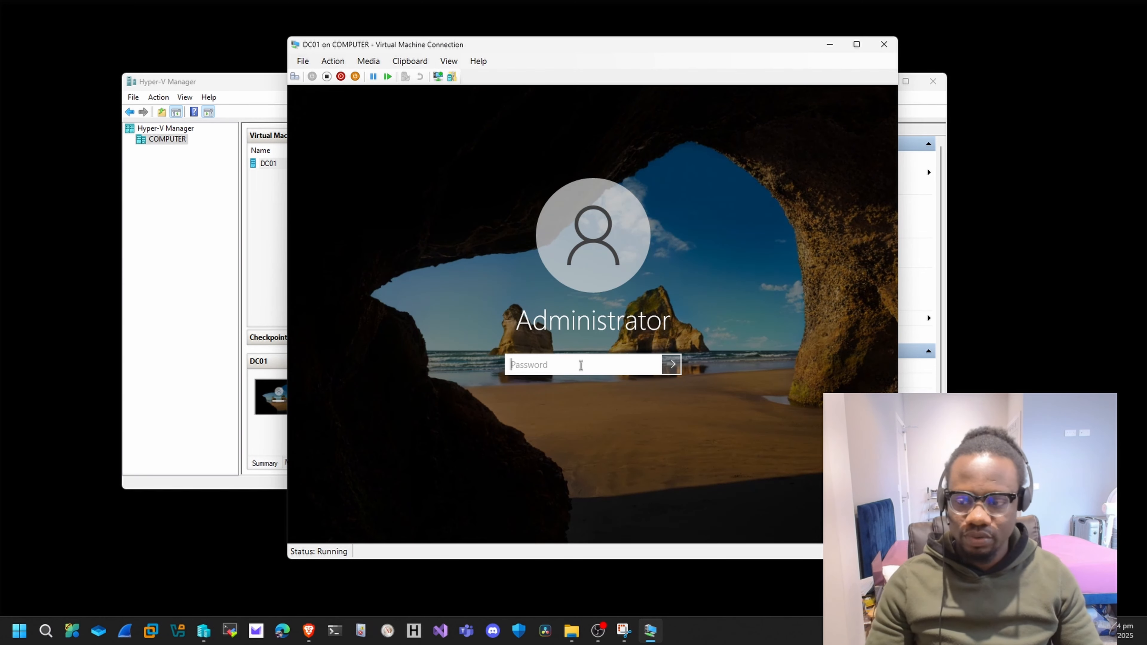
pyautogui.write('•')
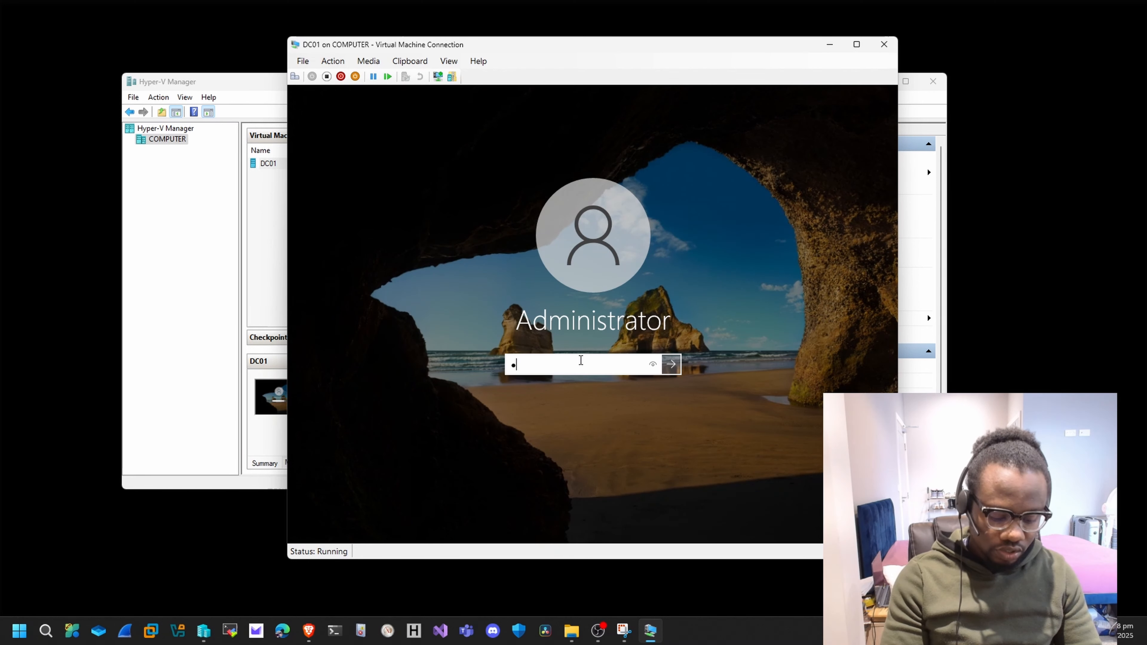
pyautogui.write('••••••')
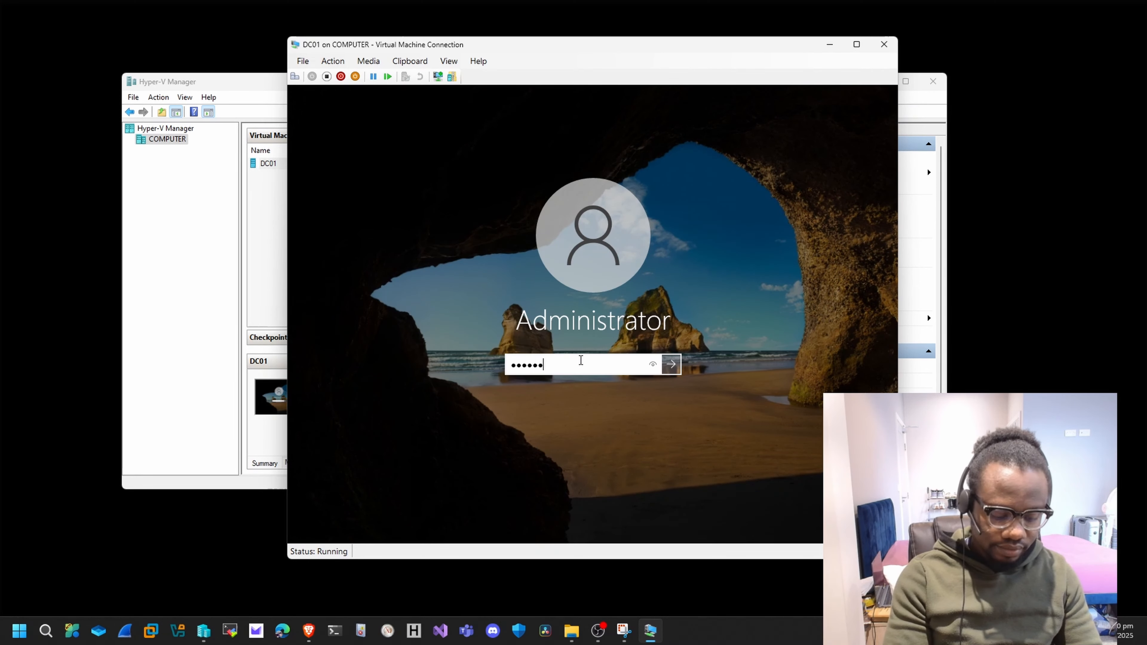
pyautogui.press('Return')
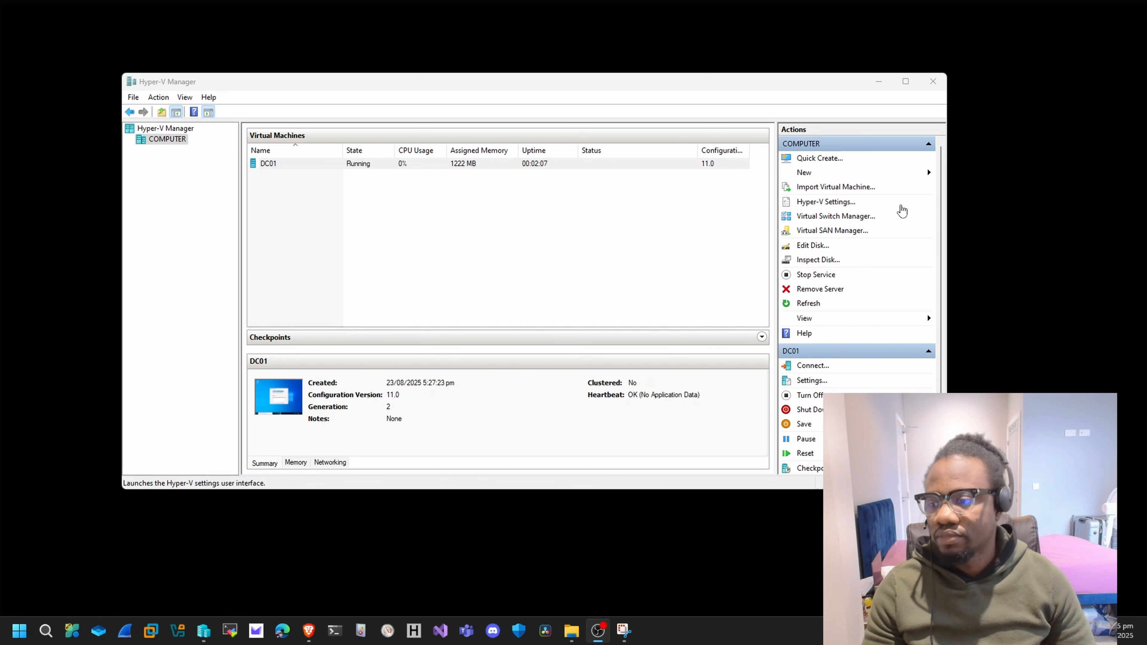
# Quick-create a virtual machine from the local Windows 10 image SW_DVD9_Win_Pro_10_21H1.13_64BIT_English_Pro_Ent_EDU_N_MLF_X23-15813 (1).ISO in the Lab OS folder.
pyautogui.click(814, 162)
pyautogui.click(815, 162)
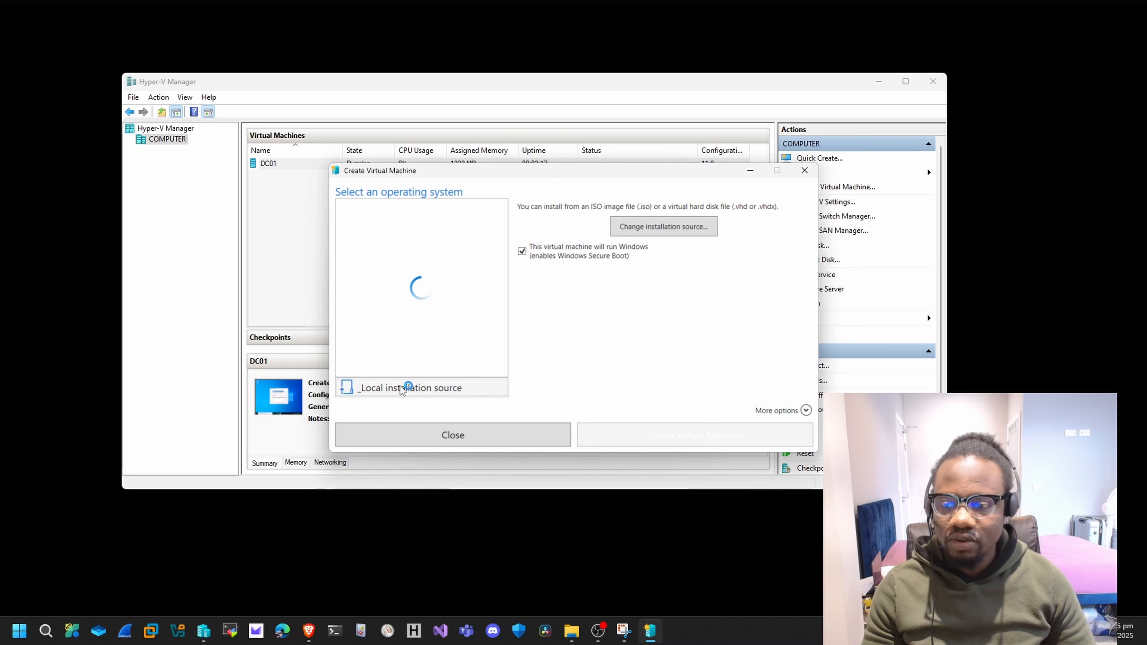
pyautogui.click(423, 389)
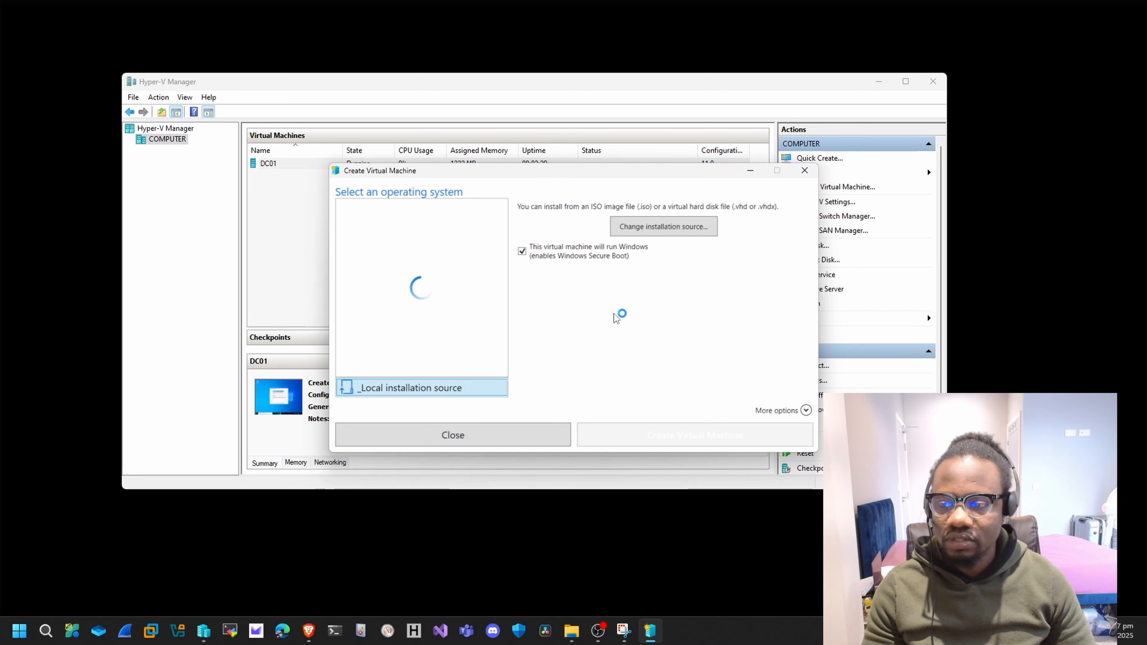
pyautogui.click(437, 402)
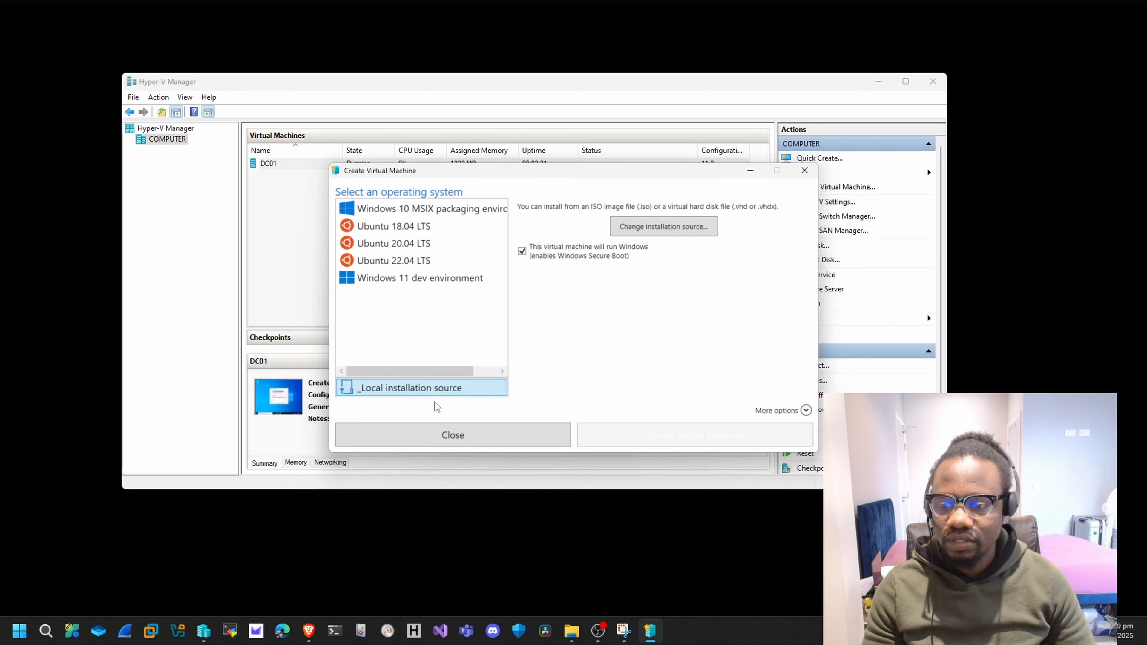
pyautogui.click(667, 227)
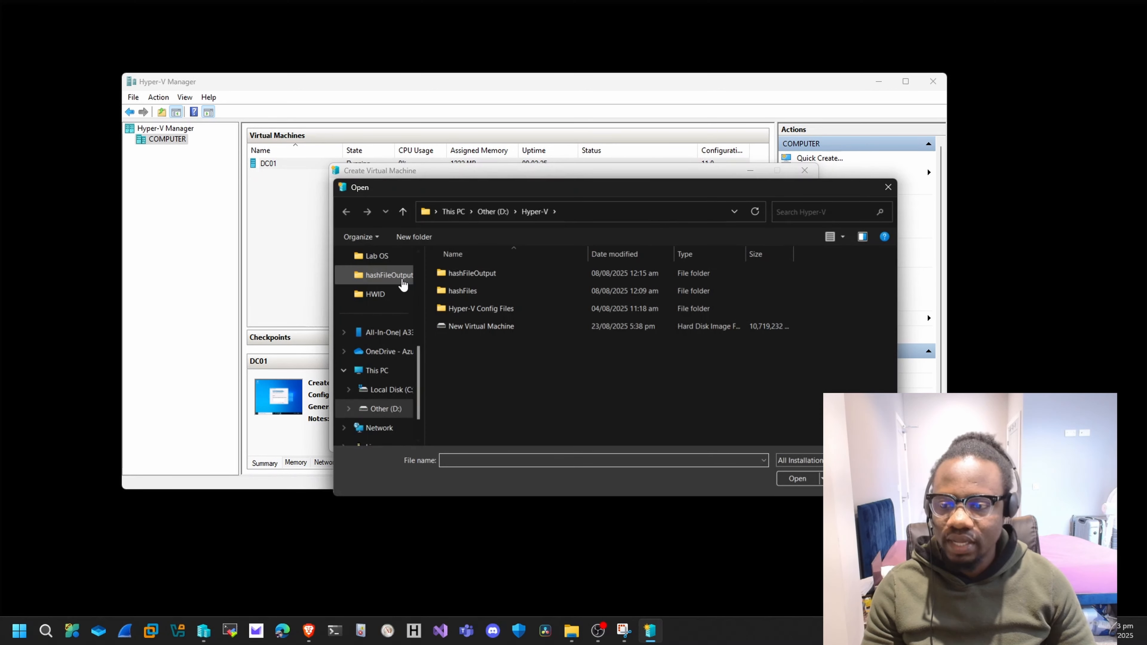
pyautogui.click(375, 256)
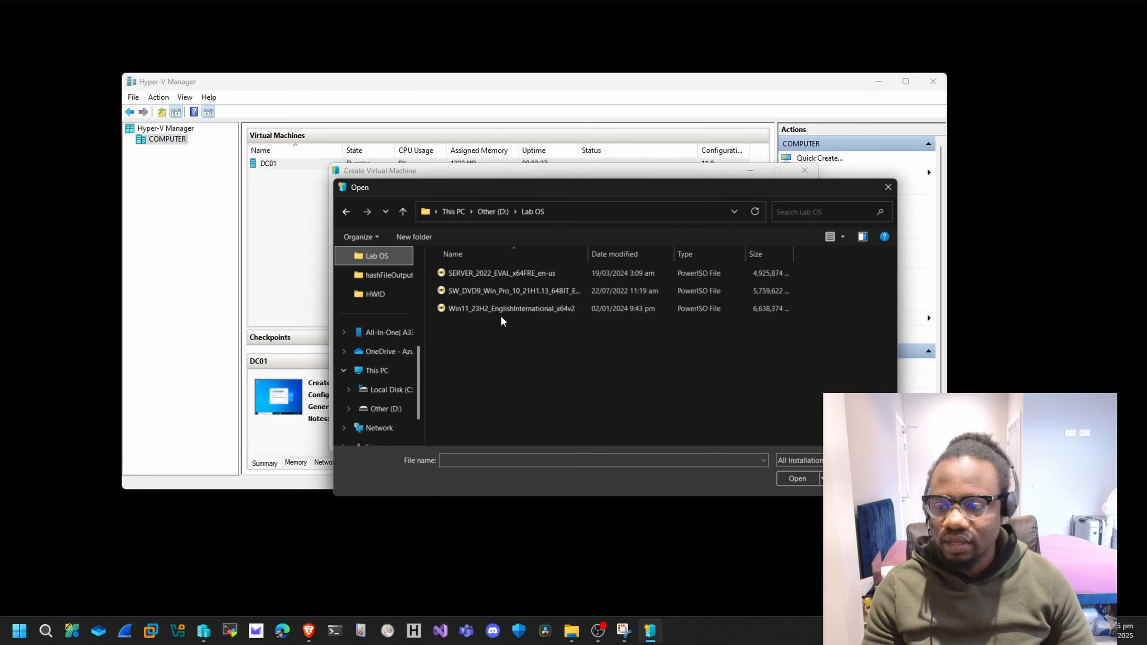
pyautogui.click(487, 298)
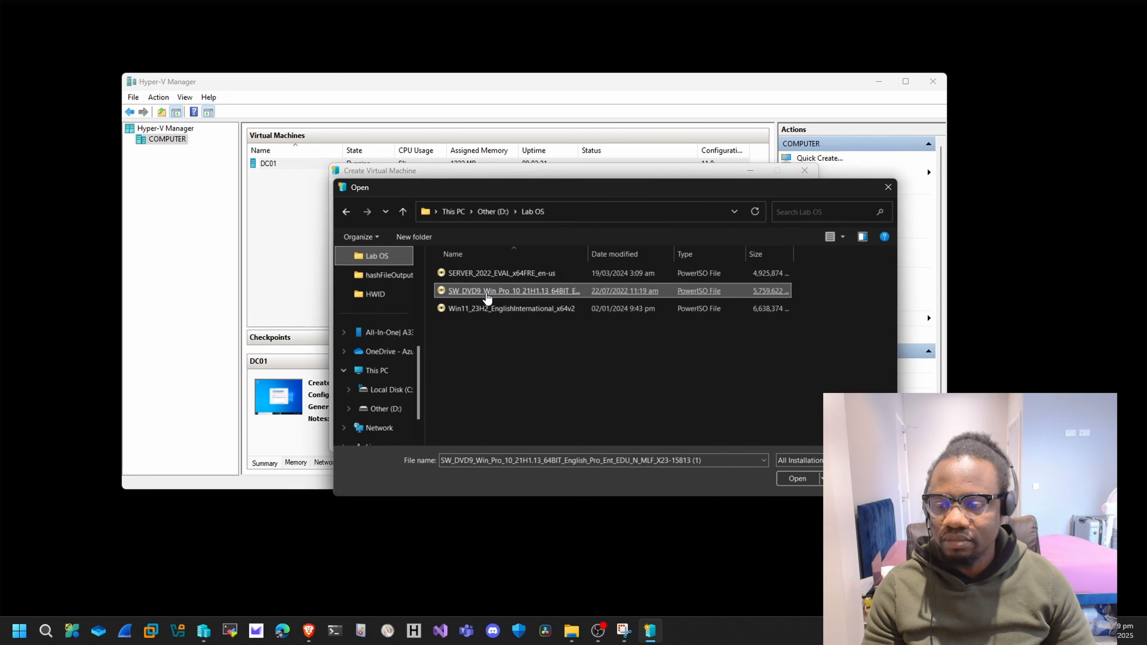
pyautogui.doubleClick(487, 294)
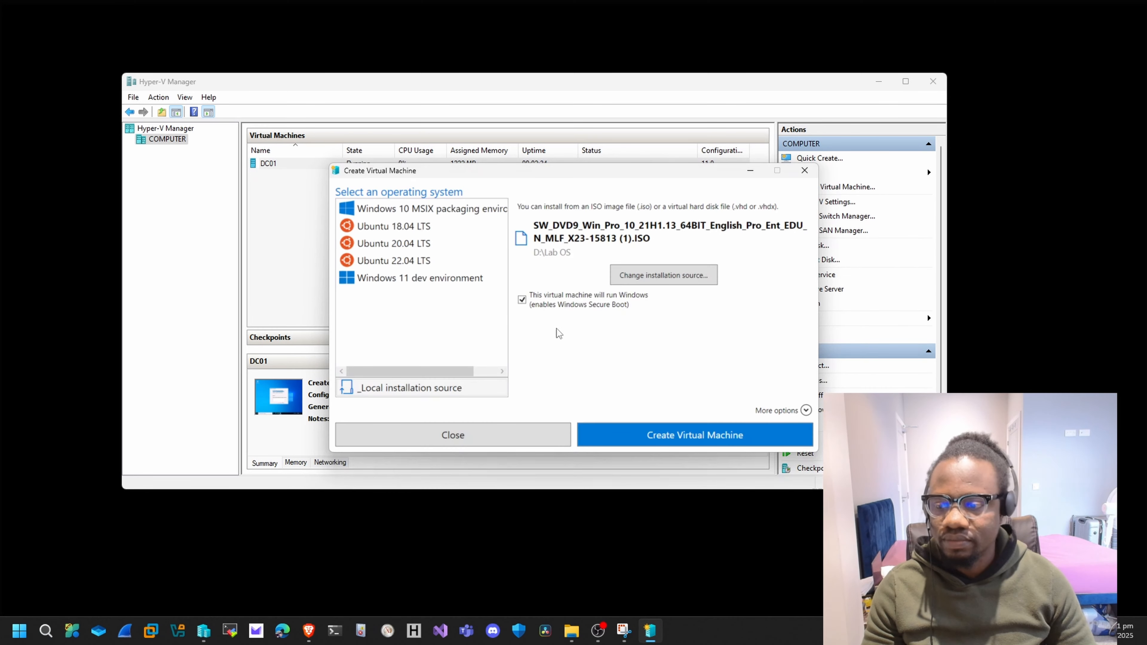
pyautogui.click(659, 438)
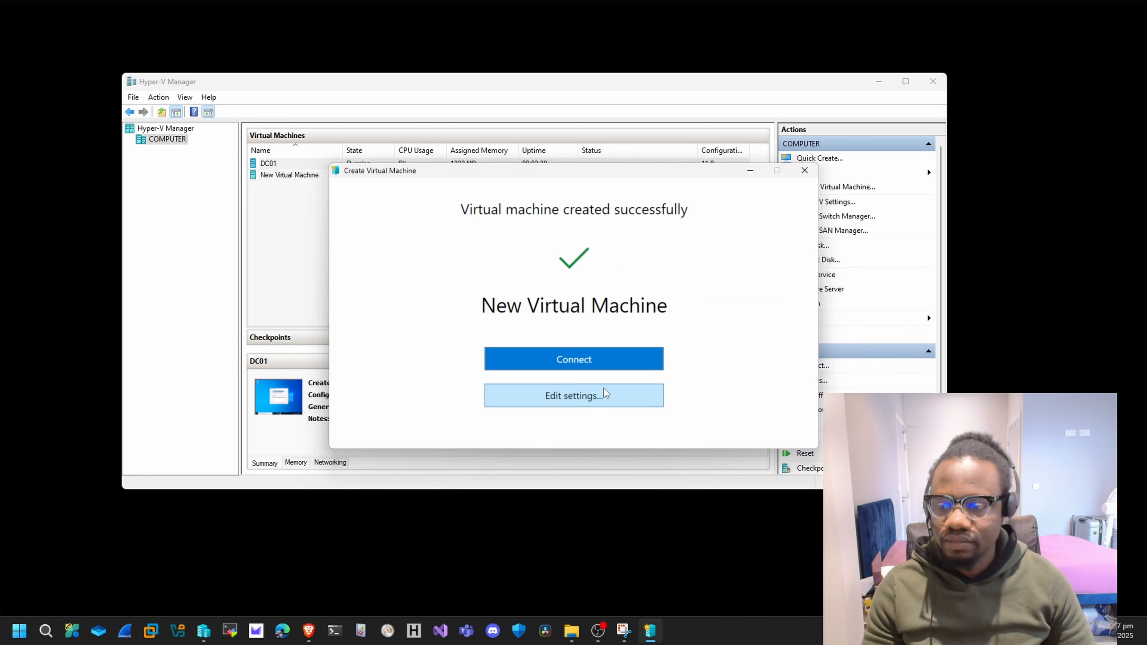
# In the new virtual machine's settings, change its name to Win10 and disable checkpoints.
pyautogui.click(567, 367)
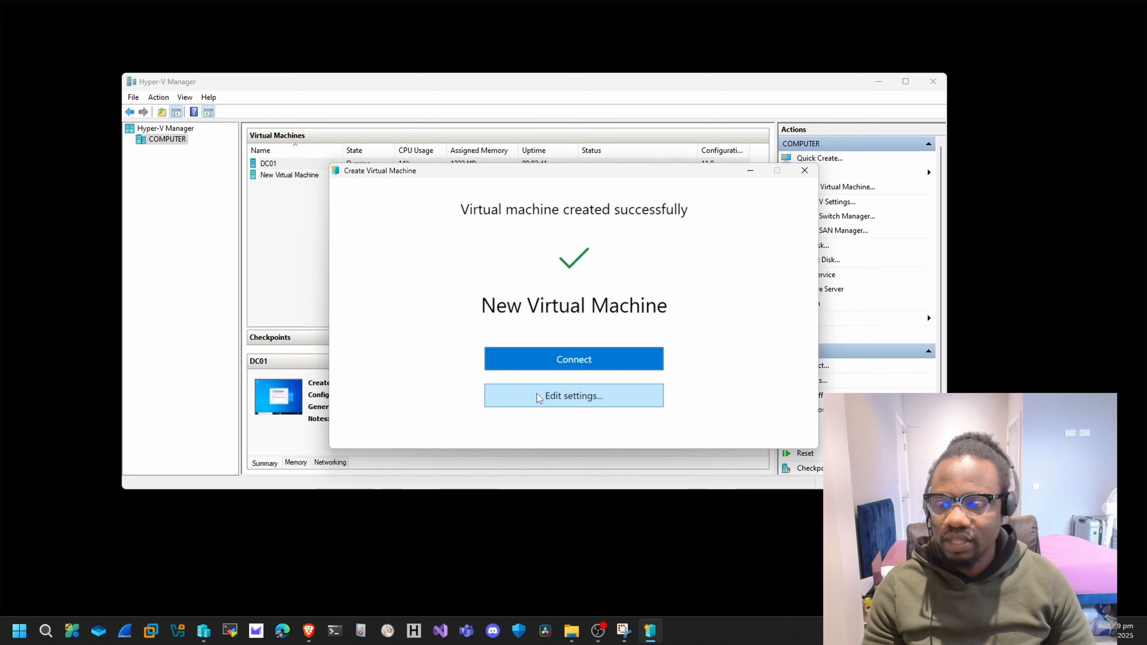
pyautogui.click(565, 401)
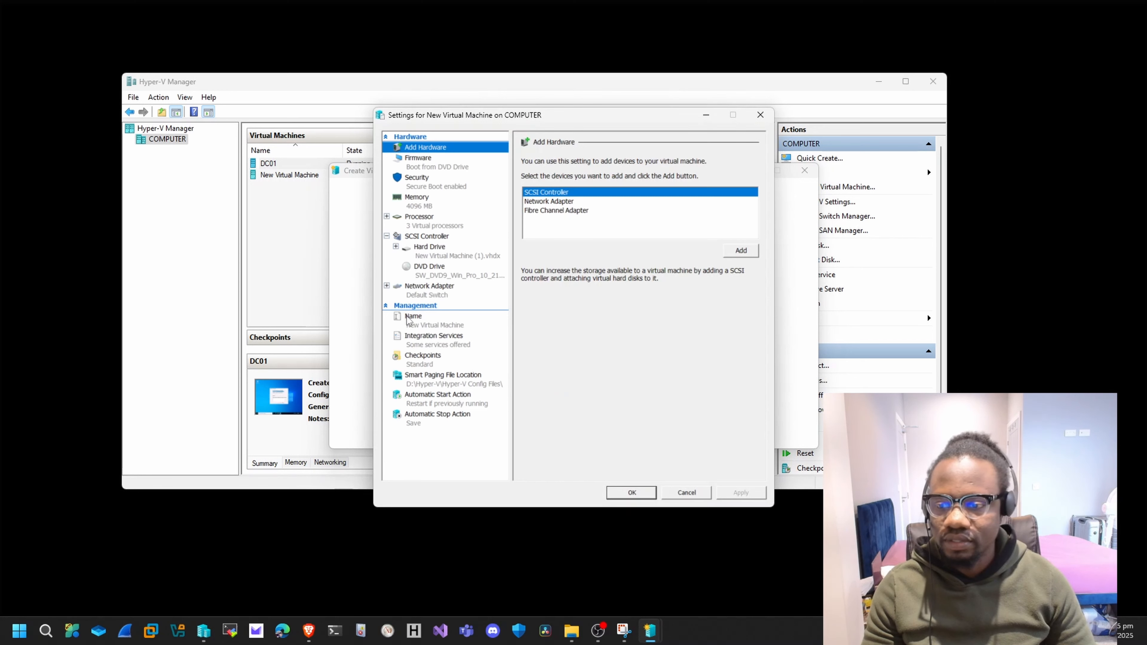
pyautogui.click(416, 324)
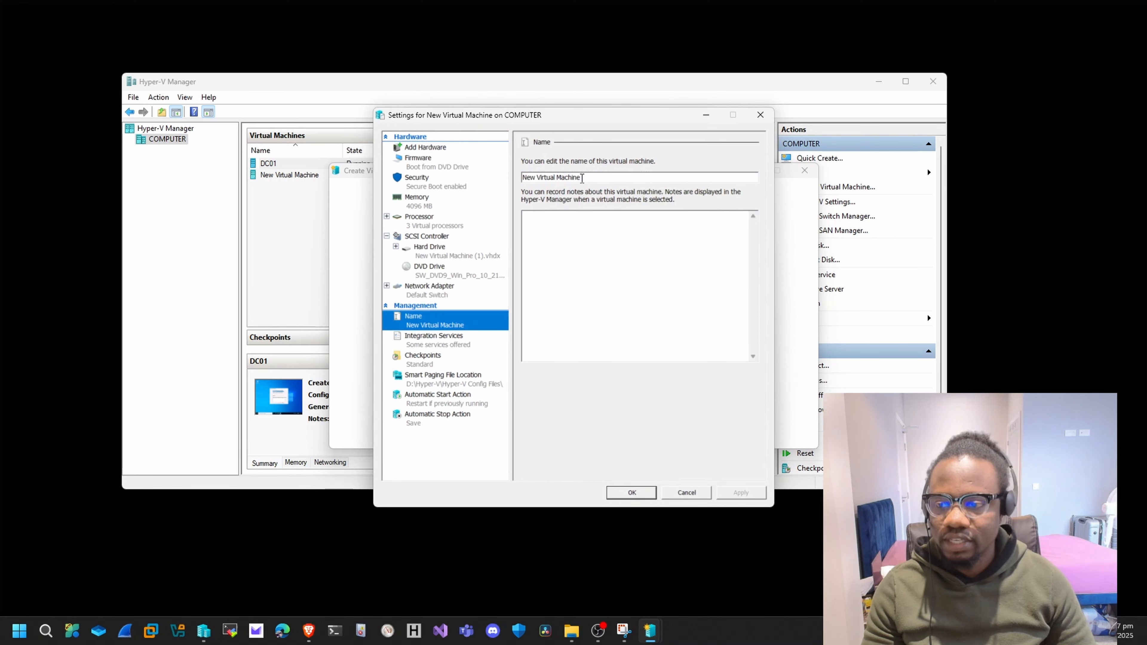
pyautogui.moveTo(582, 178); pyautogui.dragTo(483, 181)
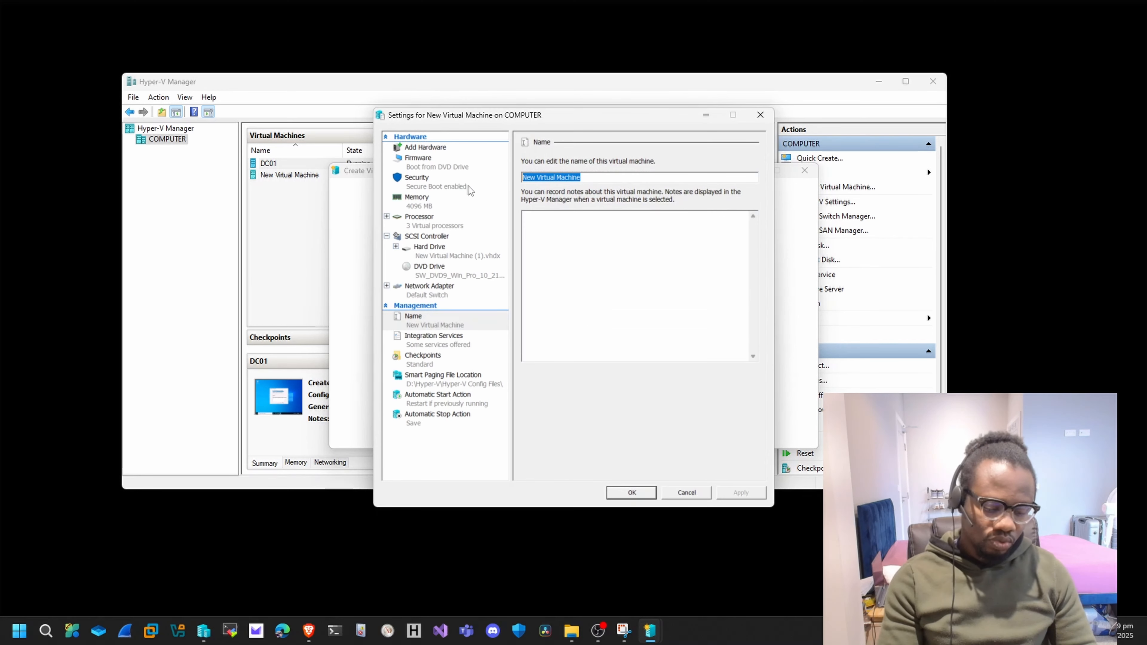
pyautogui.write('Win10')
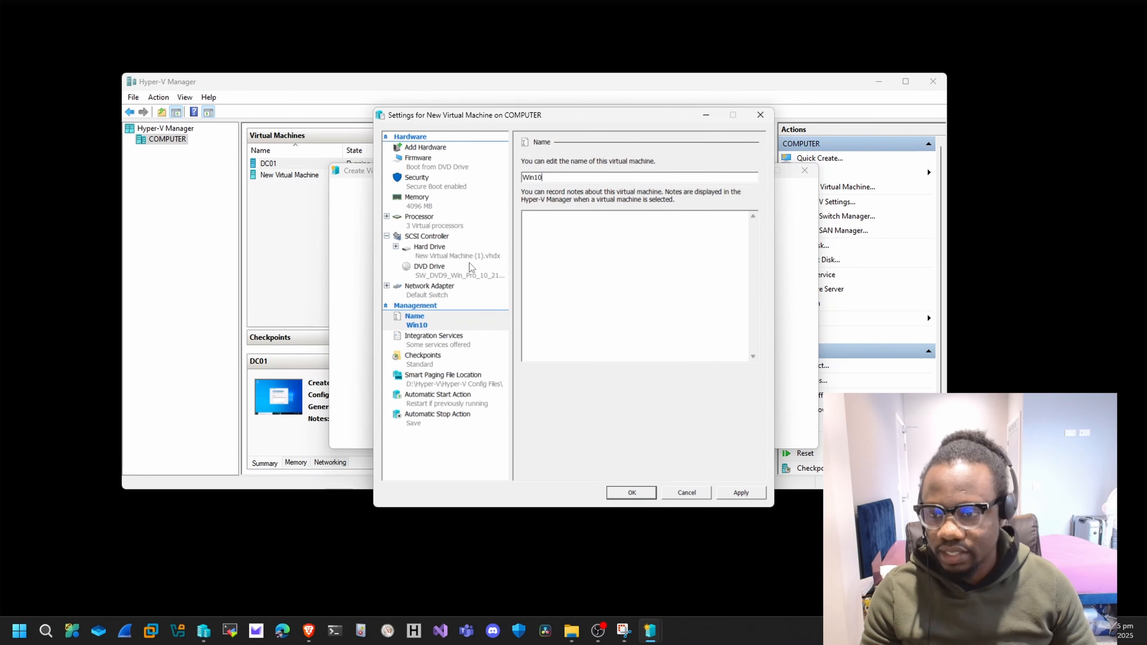
pyautogui.click(420, 362)
pyautogui.click(534, 189)
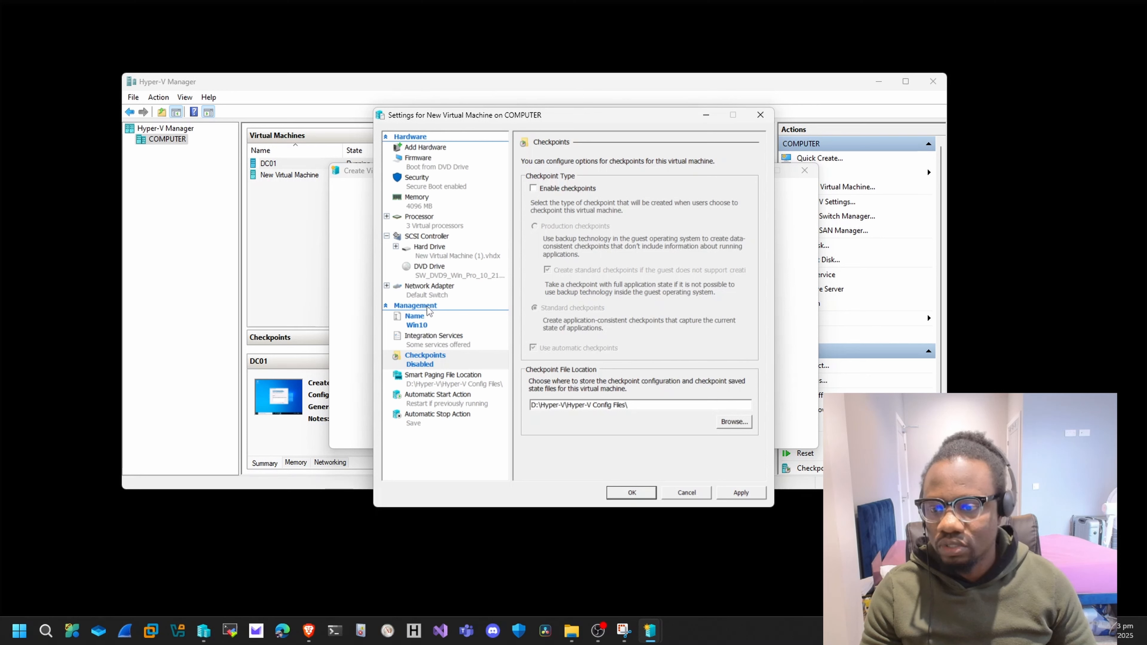
# Connect the virtual machine's network adapter to the Private Virtual Switch and save the settings.
pyautogui.click(435, 292)
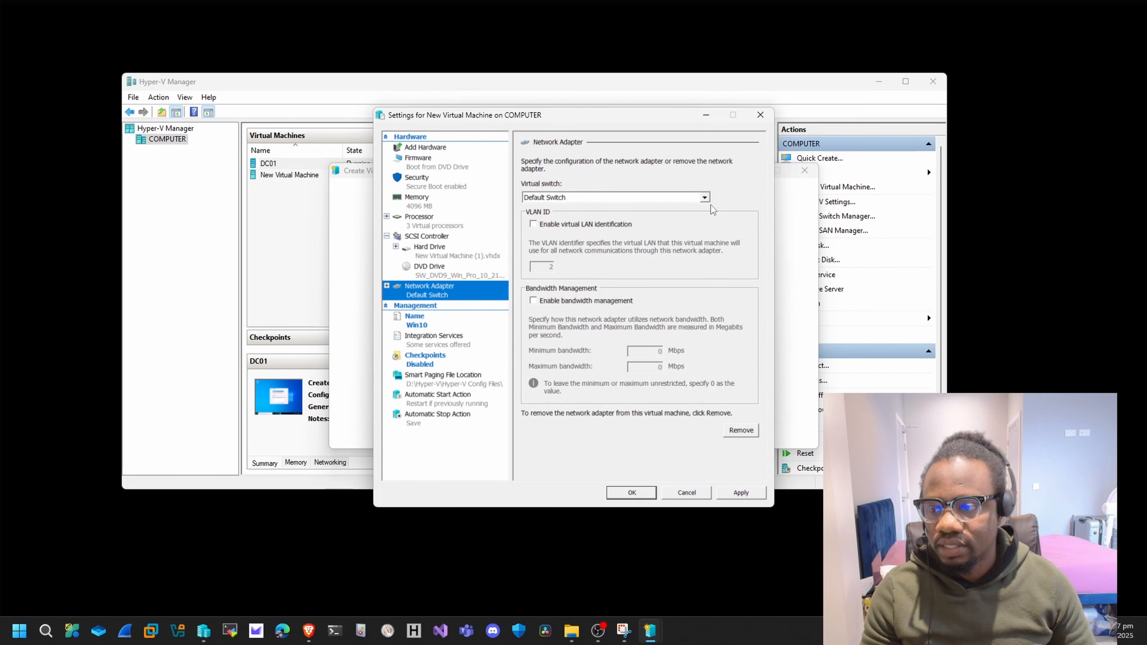
pyautogui.click(701, 198)
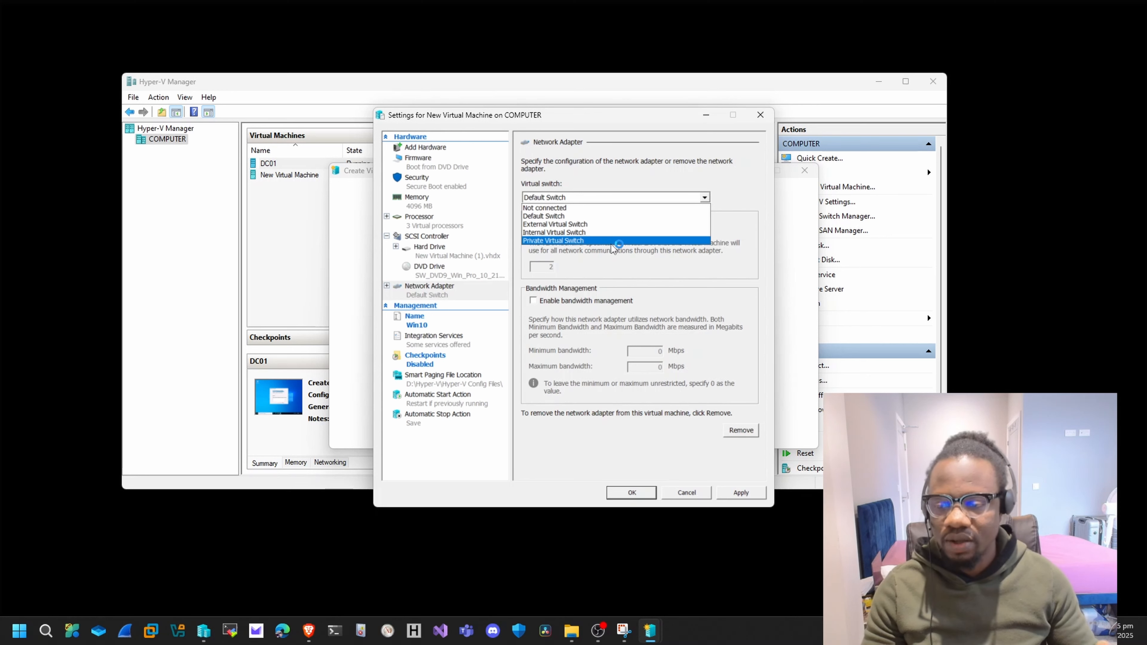
pyautogui.click(573, 243)
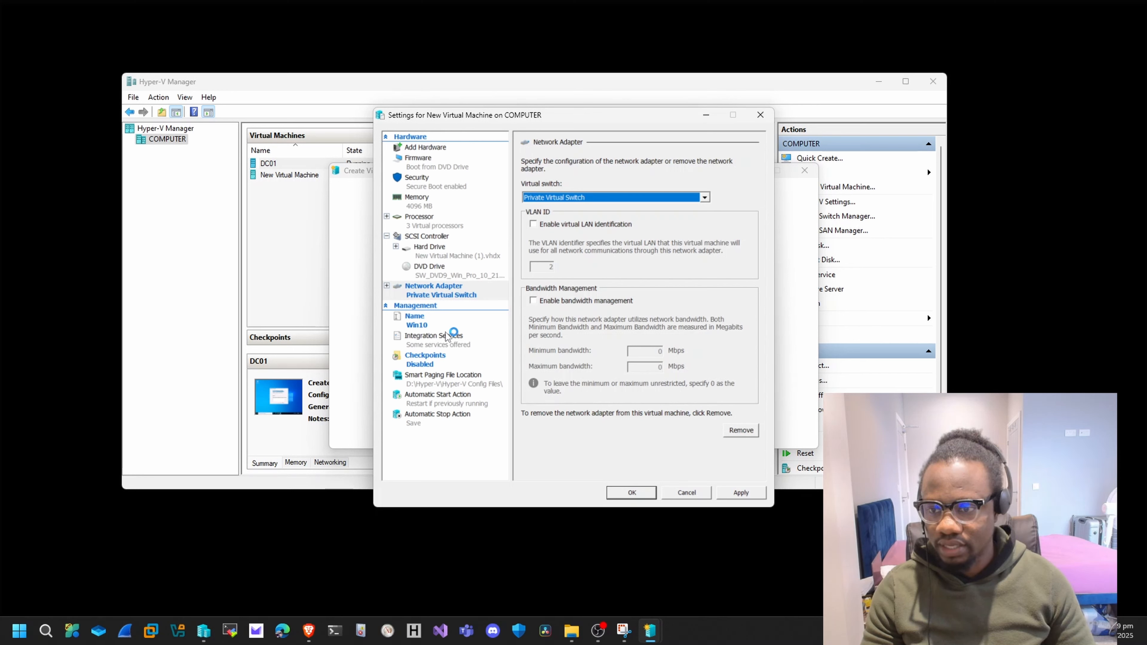
pyautogui.click(735, 493)
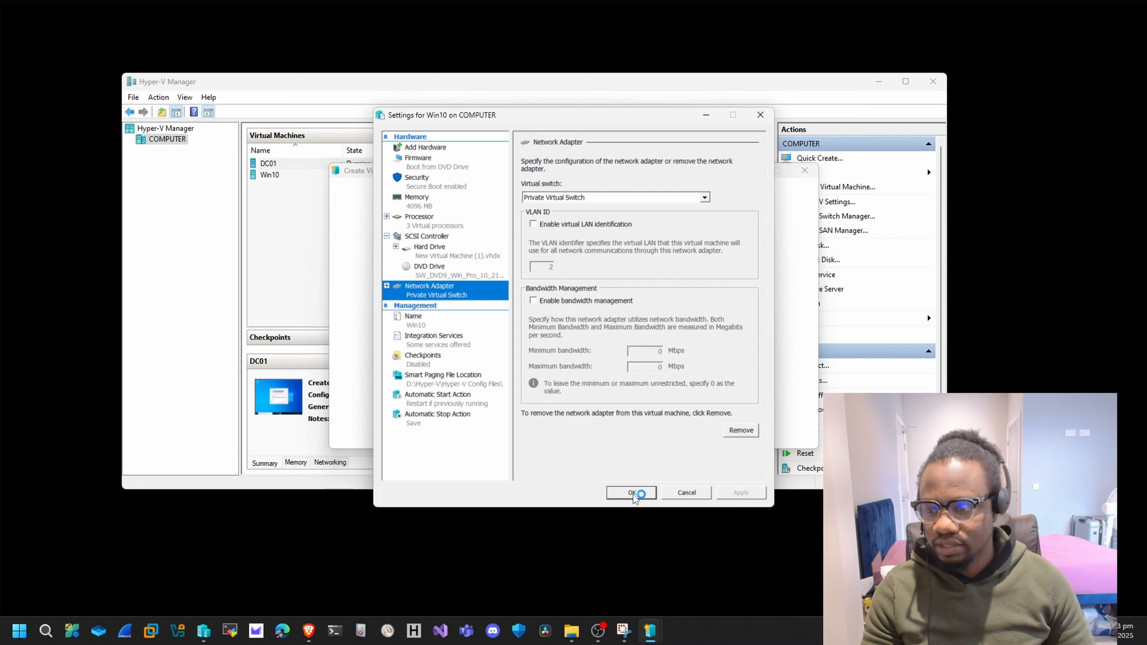
pyautogui.click(631, 493)
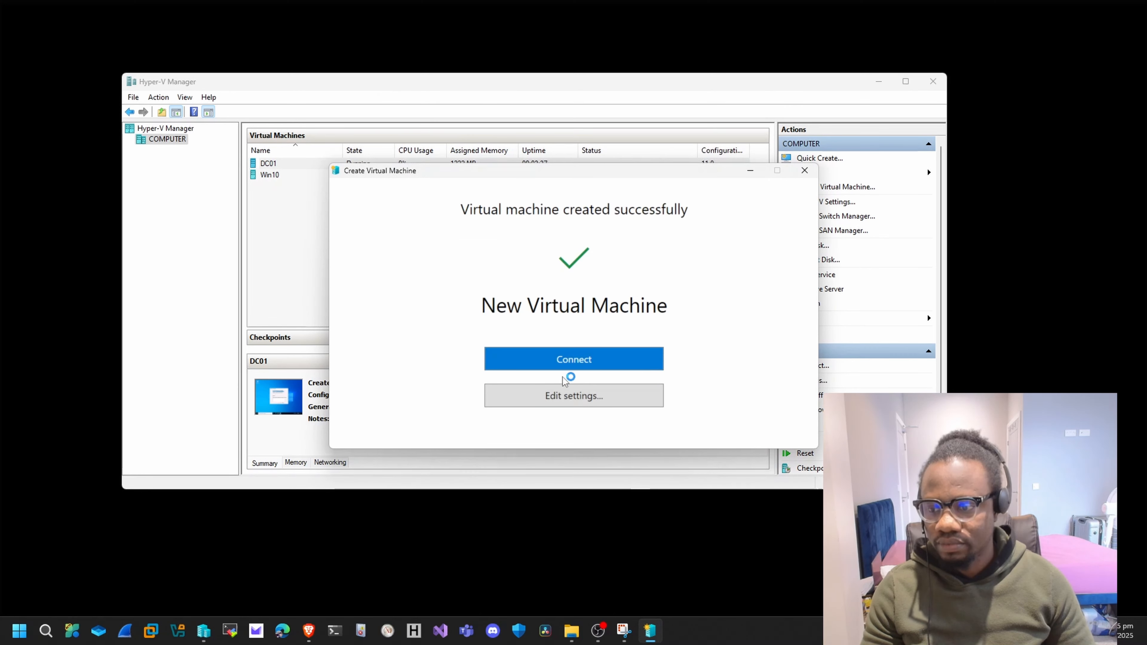
# Connect to the Win10 virtual machine, start it and boot it from the installation DVD.
pyautogui.click(561, 361)
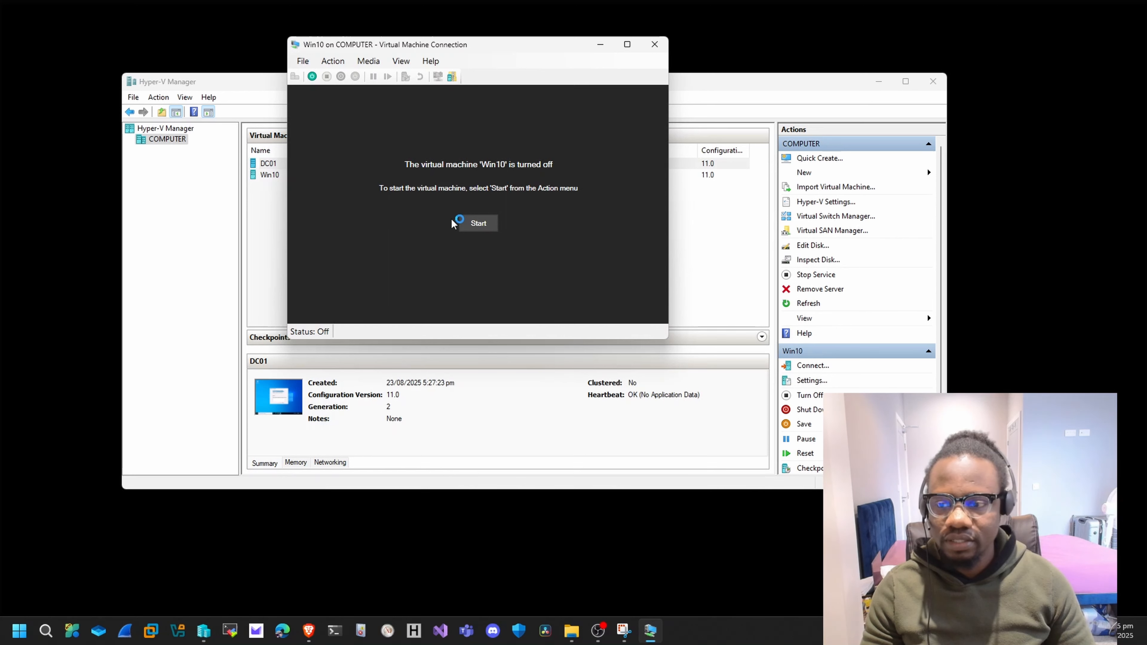
pyautogui.click(471, 222)
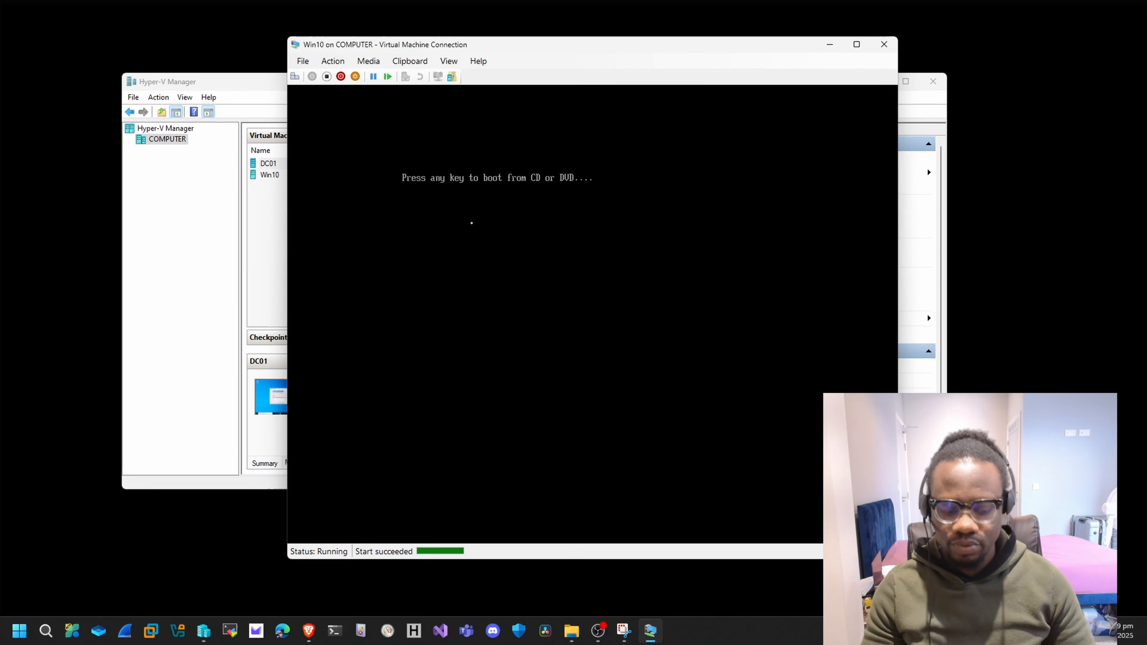
pyautogui.press('Return')
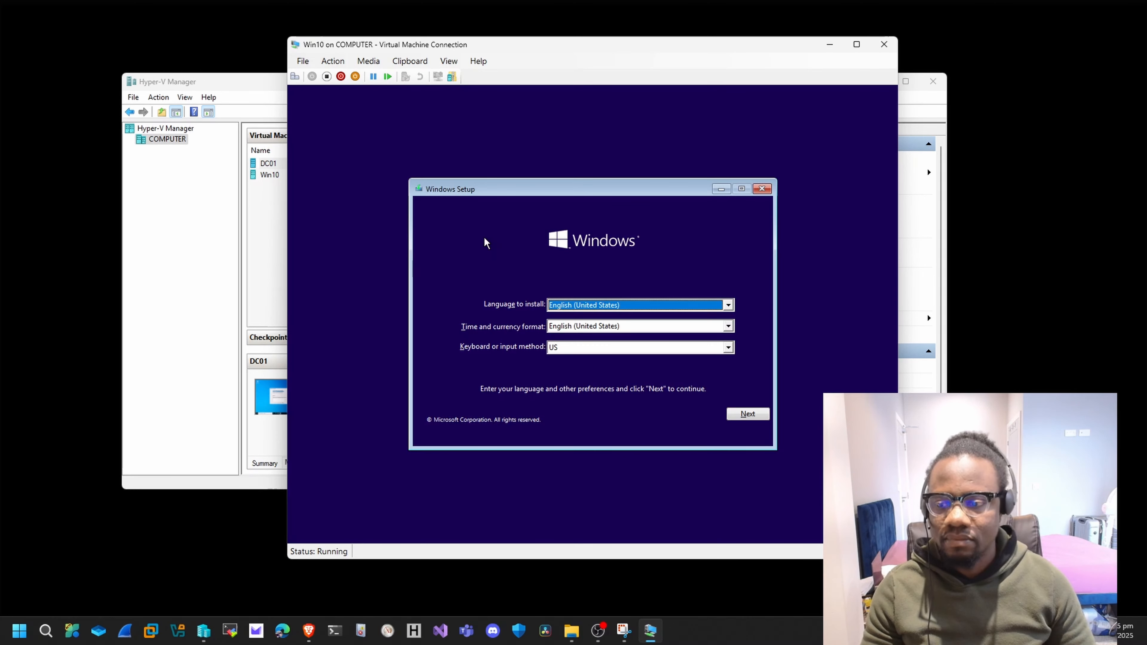
# Start the Windows installation with the default language settings and choose the Windows 10 Pro edition.
pyautogui.click(747, 415)
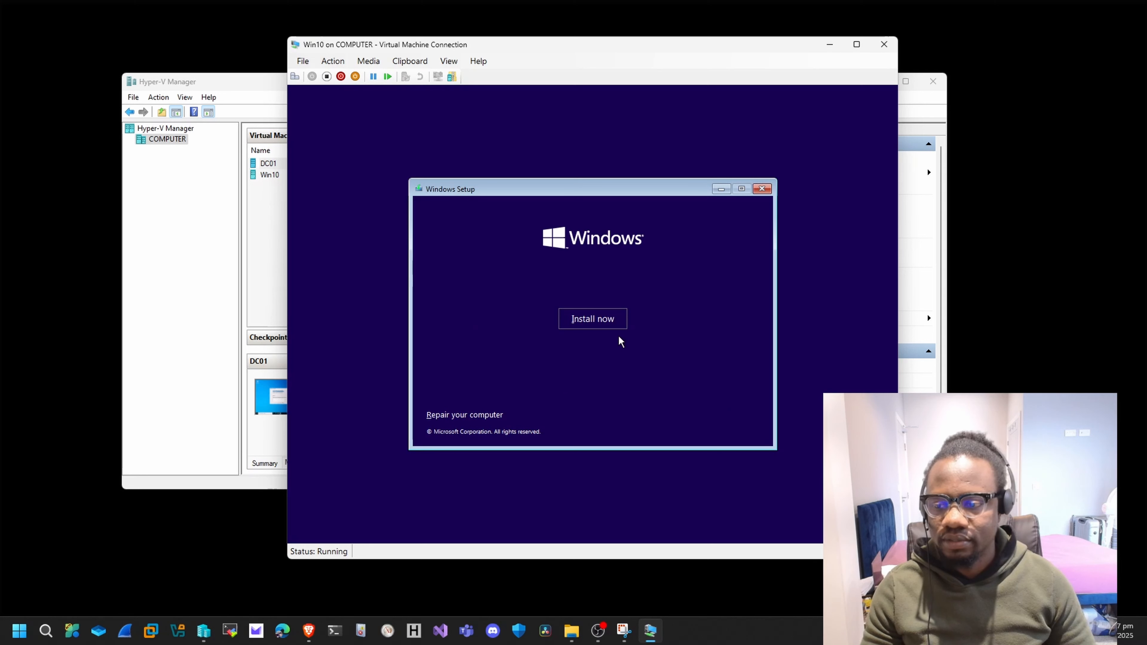
pyautogui.click(611, 320)
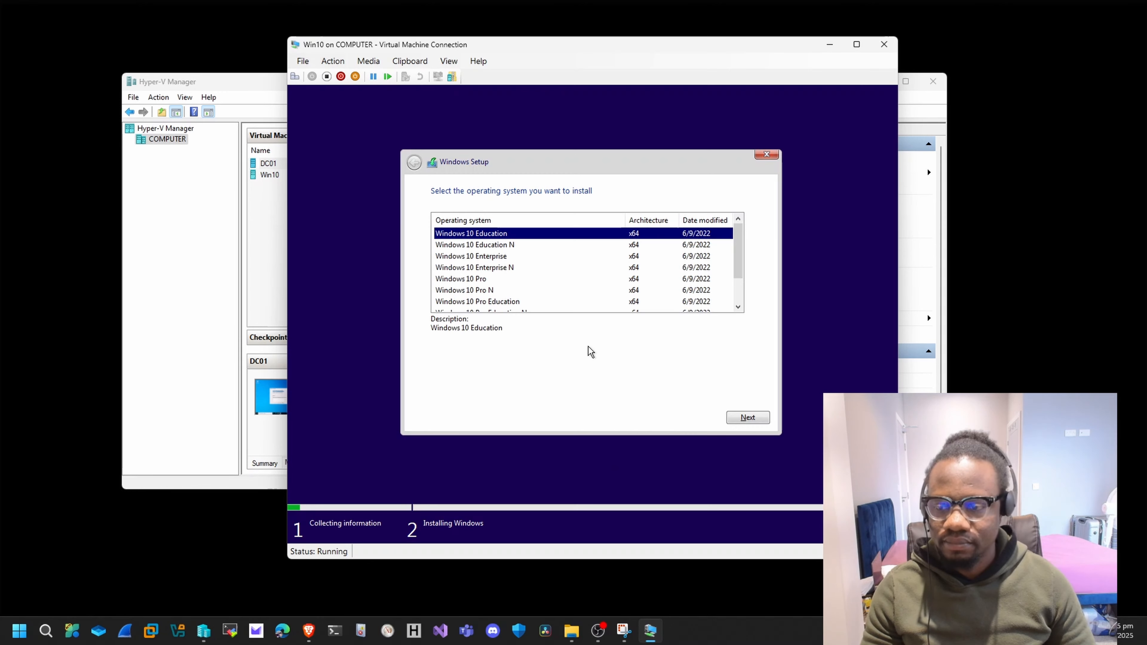
pyautogui.click(474, 279)
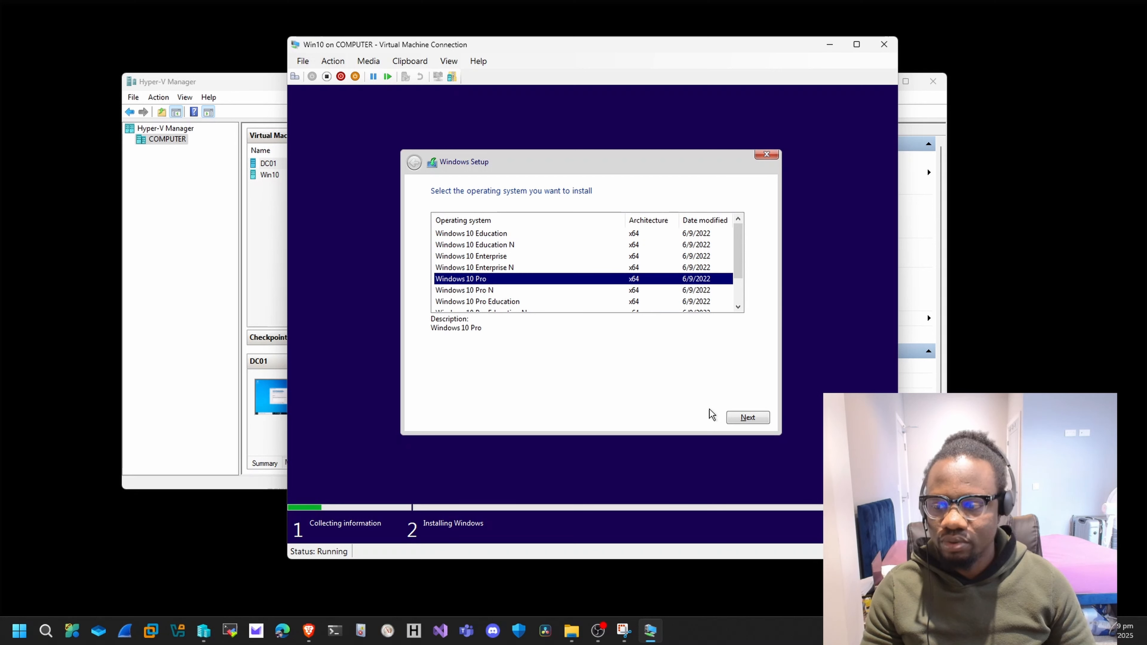
pyautogui.click(731, 418)
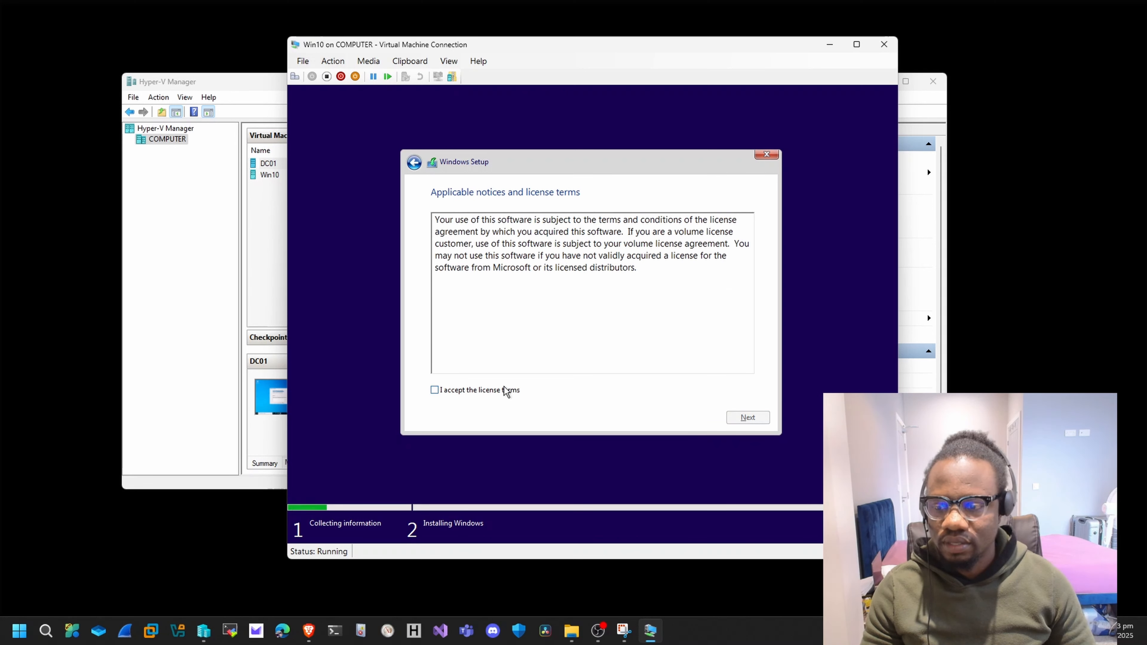
# Accept the license terms and run a custom installation of Windows on the Drive 0 unallocated space.
pyautogui.click(504, 389)
pyautogui.click(747, 419)
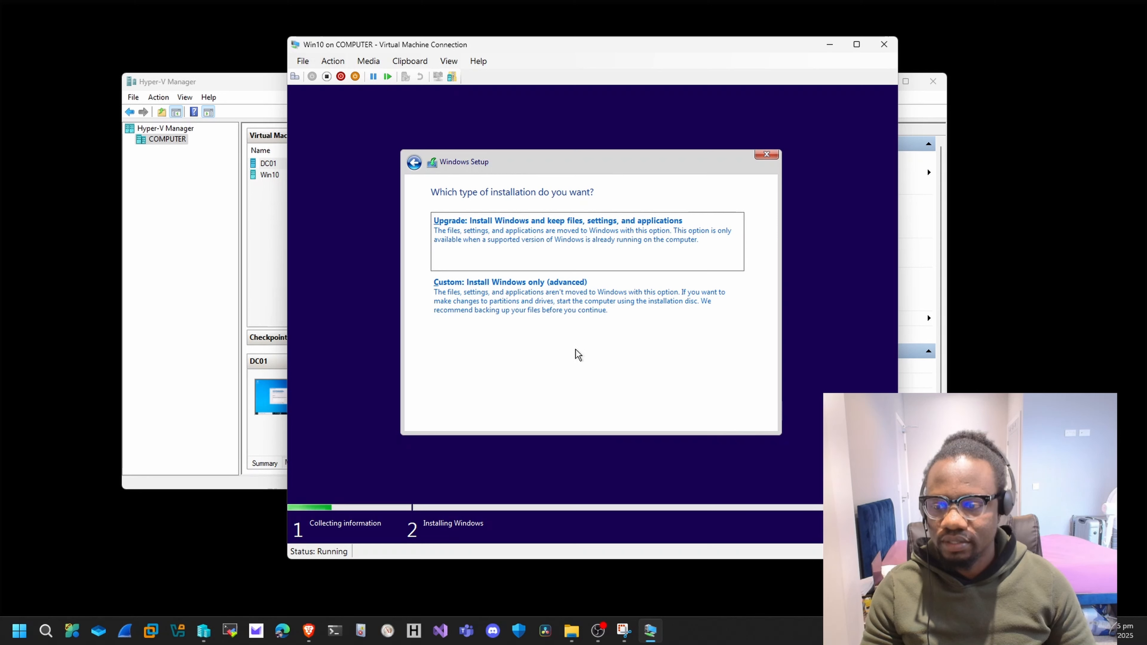
pyautogui.click(492, 302)
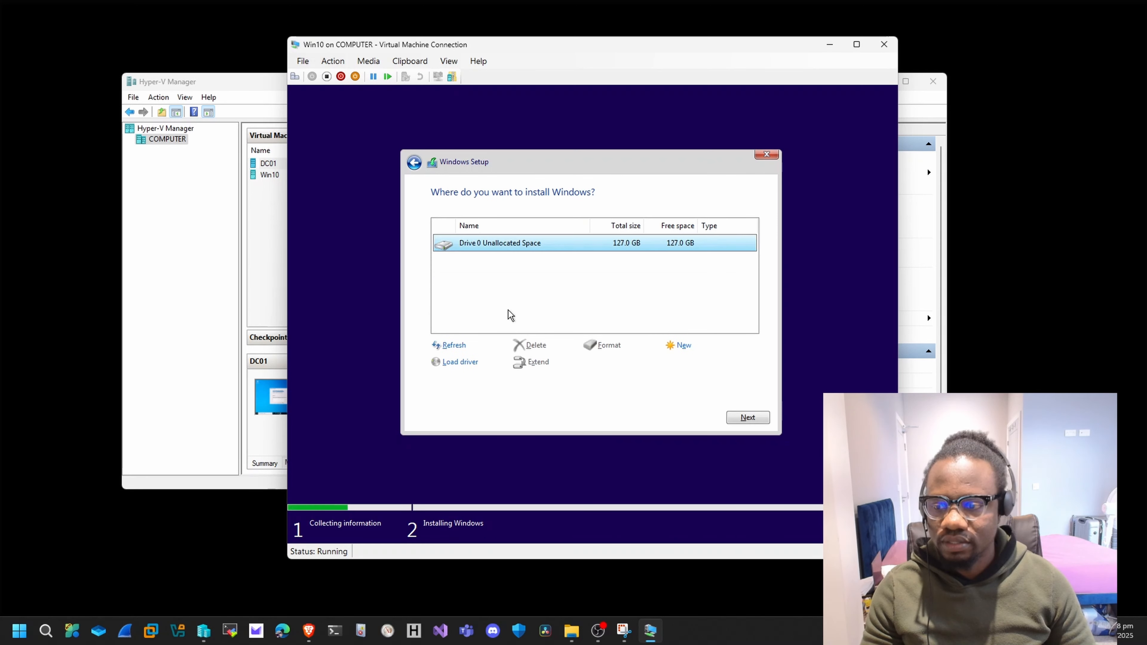
pyautogui.click(754, 416)
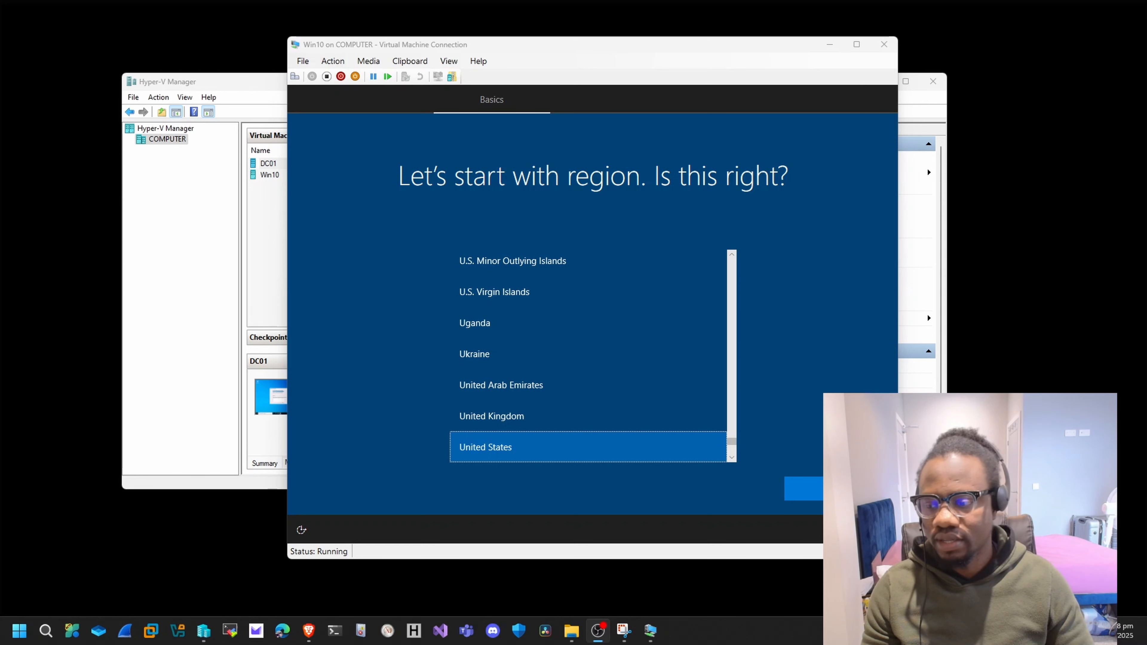
# Confirm the United States region and US keyboard without a second layout, and continue with limited setup without internet.
pyautogui.click(831, 489)
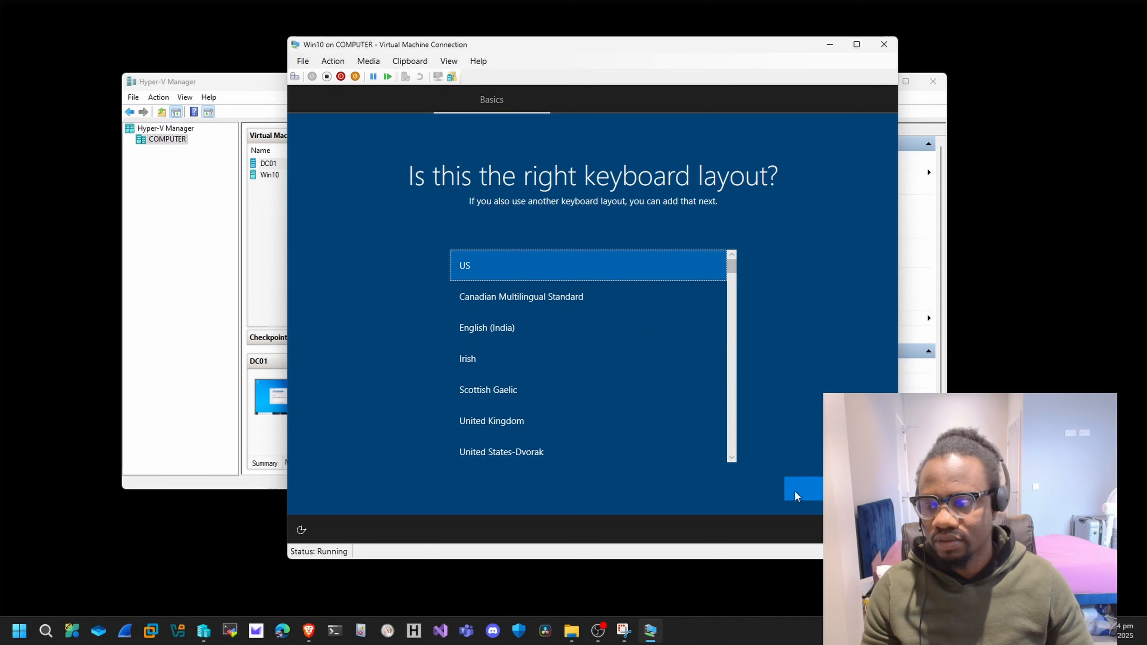
pyautogui.click(818, 495)
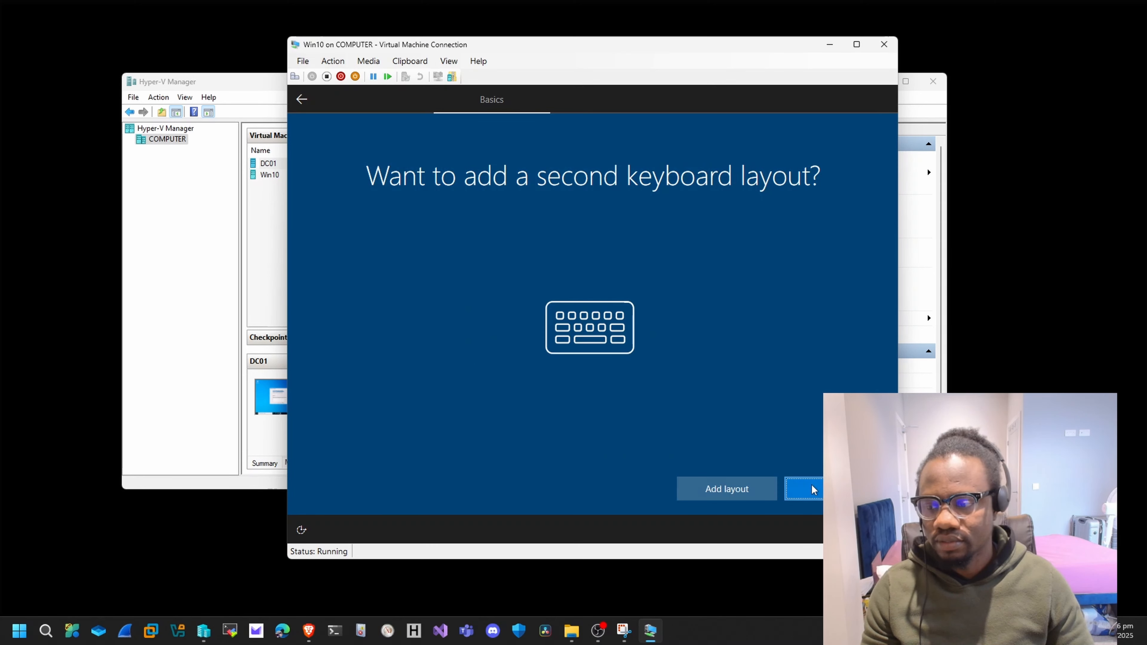
pyautogui.click(813, 488)
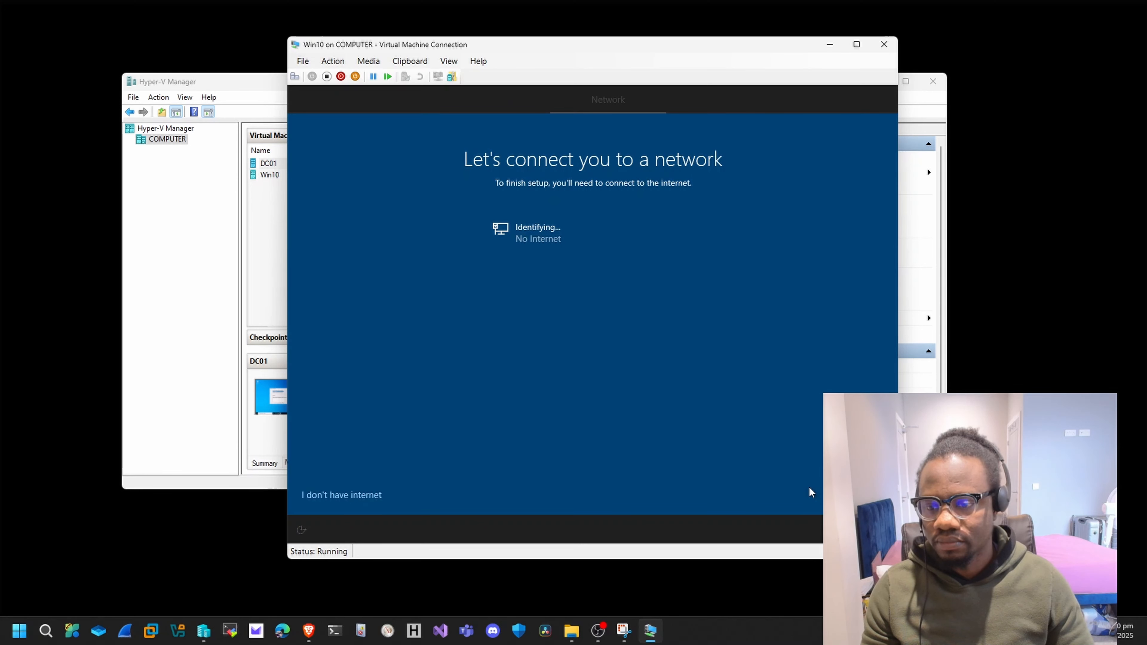
pyautogui.click(341, 495)
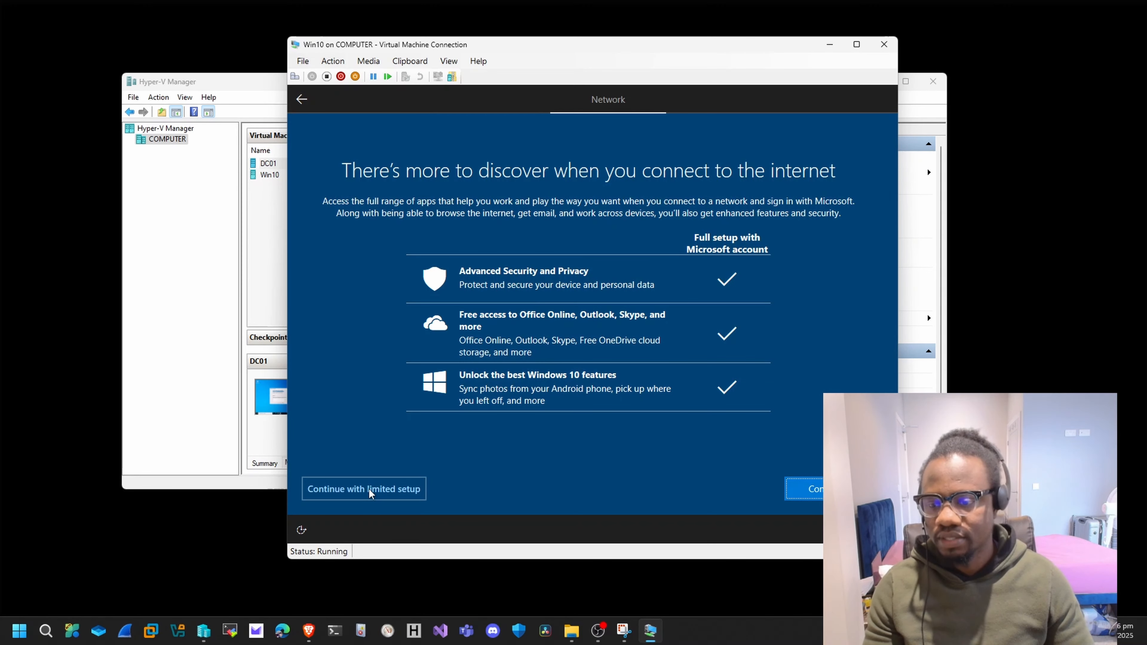
pyautogui.click(372, 489)
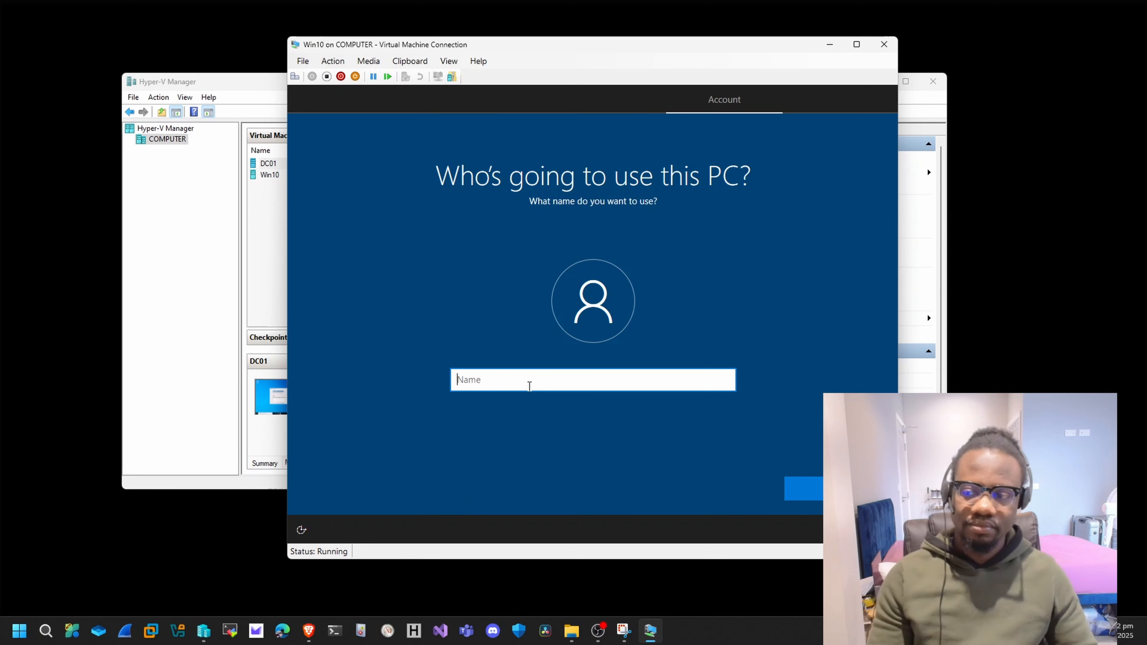
pyautogui.write('Win')
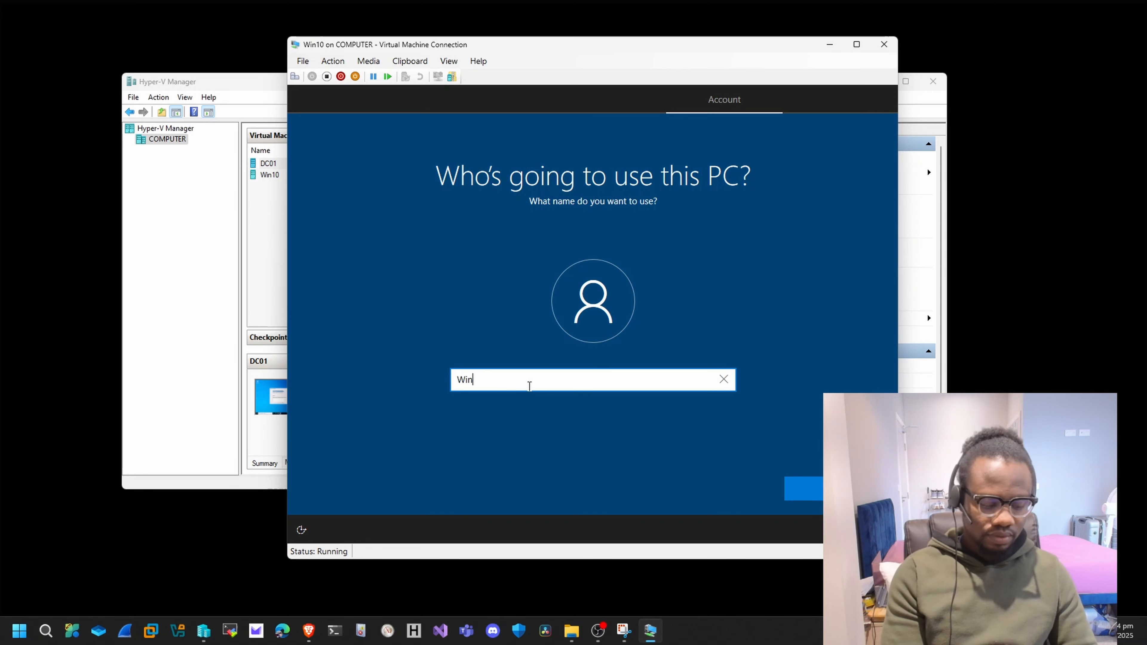
pyautogui.write('10')
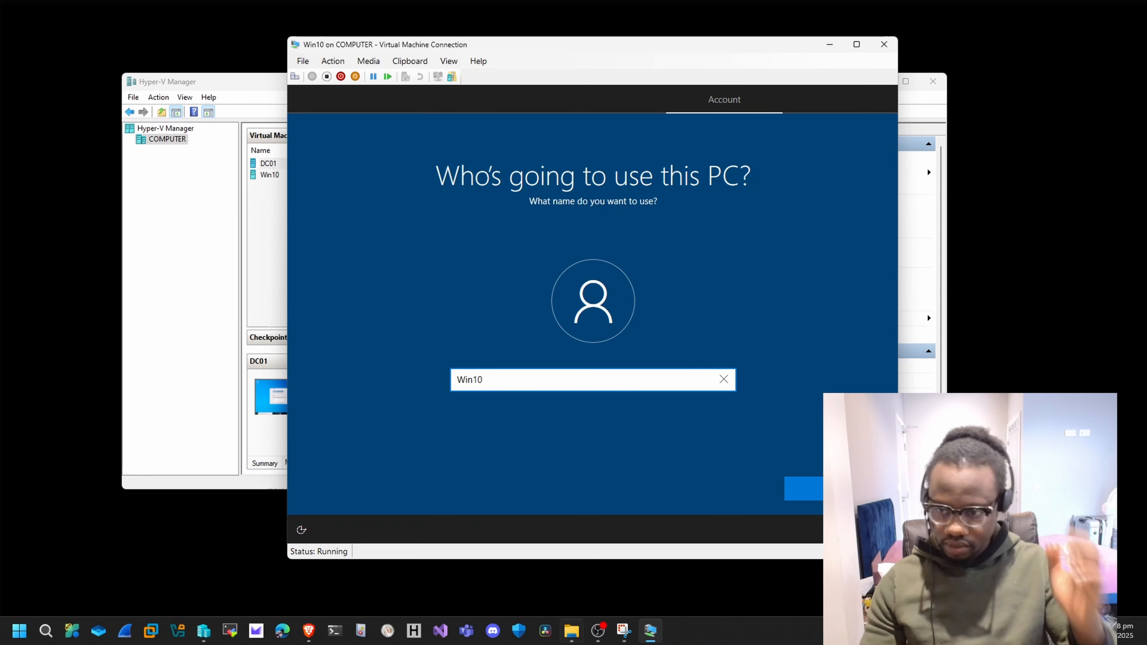
pyautogui.moveTo(572, 637)
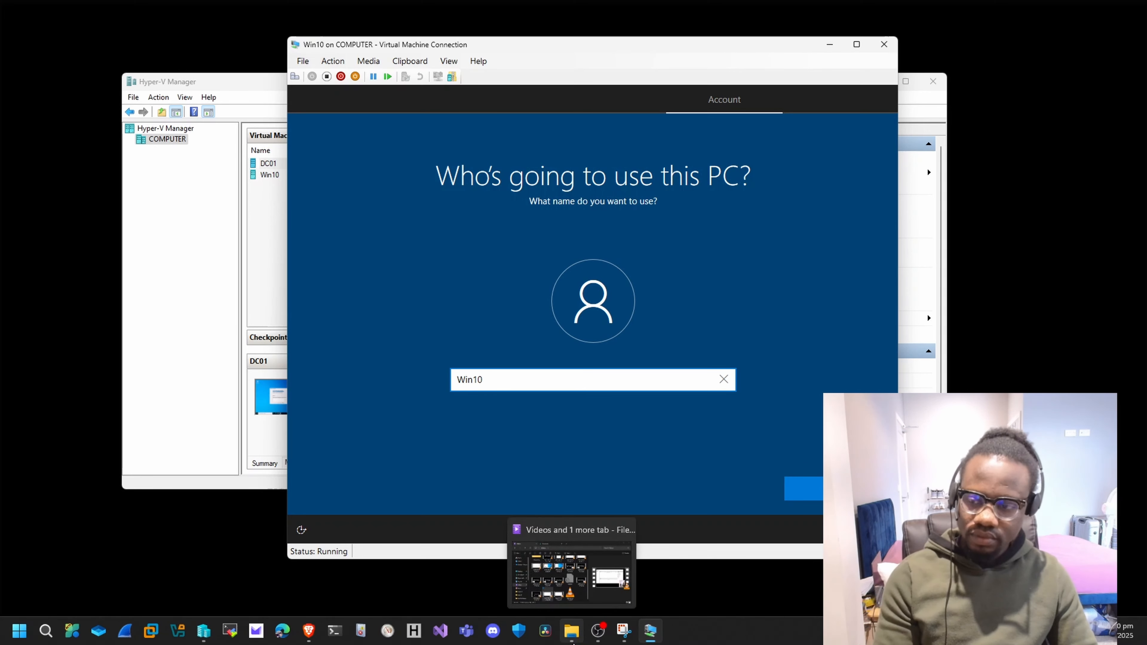
pyautogui.press('BackSpace')
pyautogui.press('BackSpace')
pyautogui.press('BackSpace')
pyautogui.press('BackSpace')
# Name the local user account PC01 and continue without setting a password.
pyautogui.write('PC')
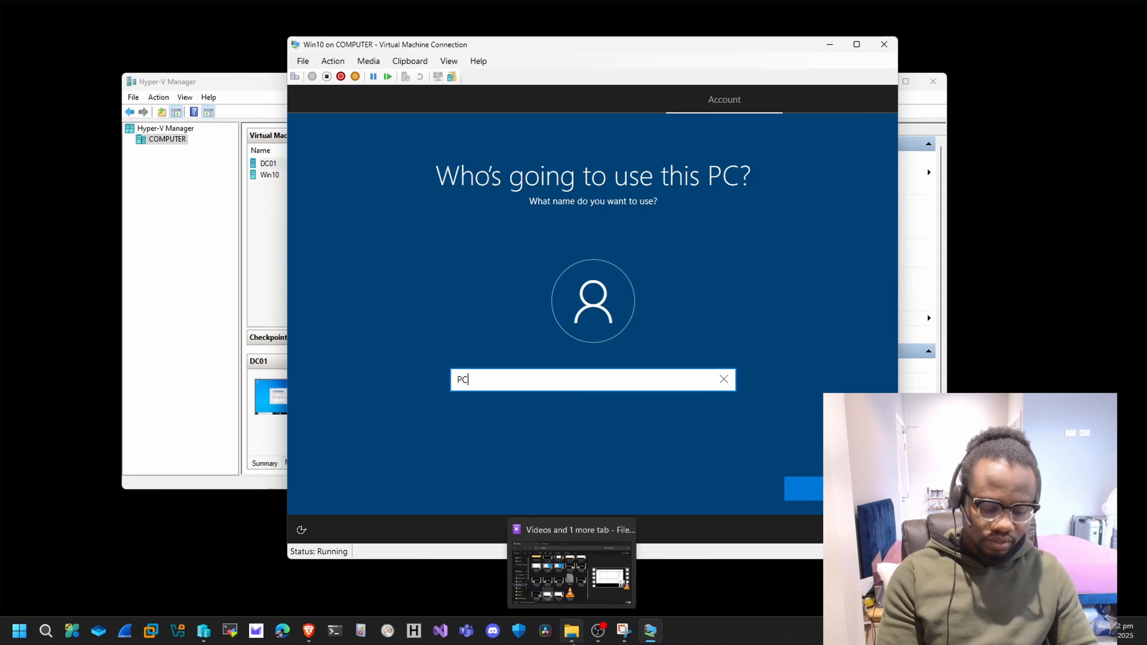
pyautogui.write('01')
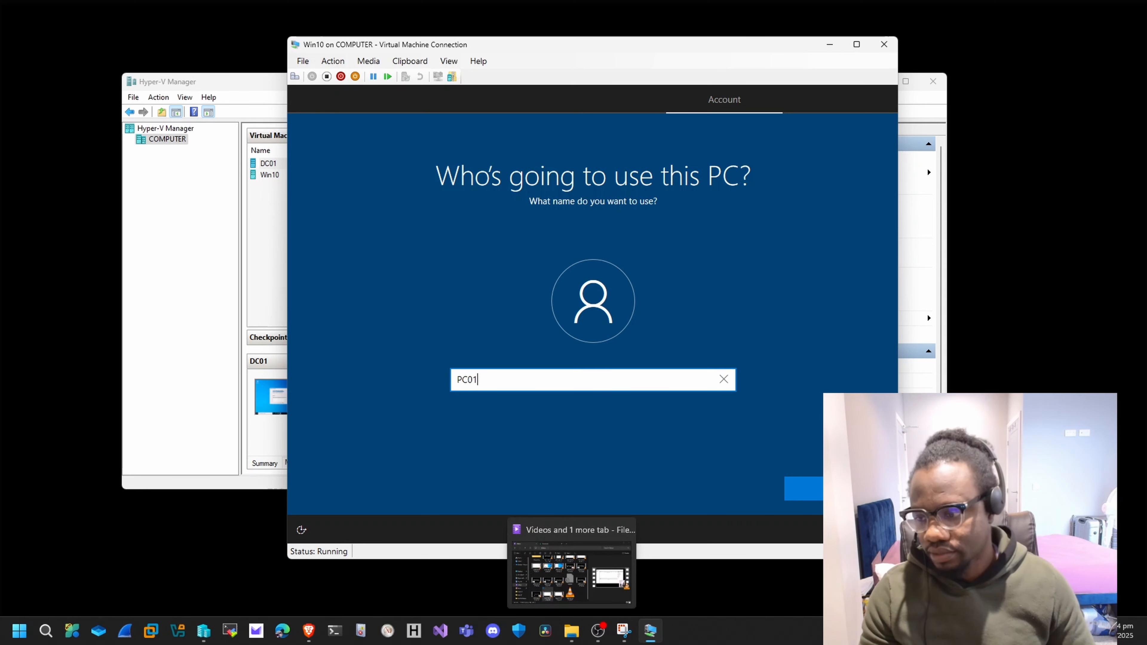
pyautogui.click(806, 486)
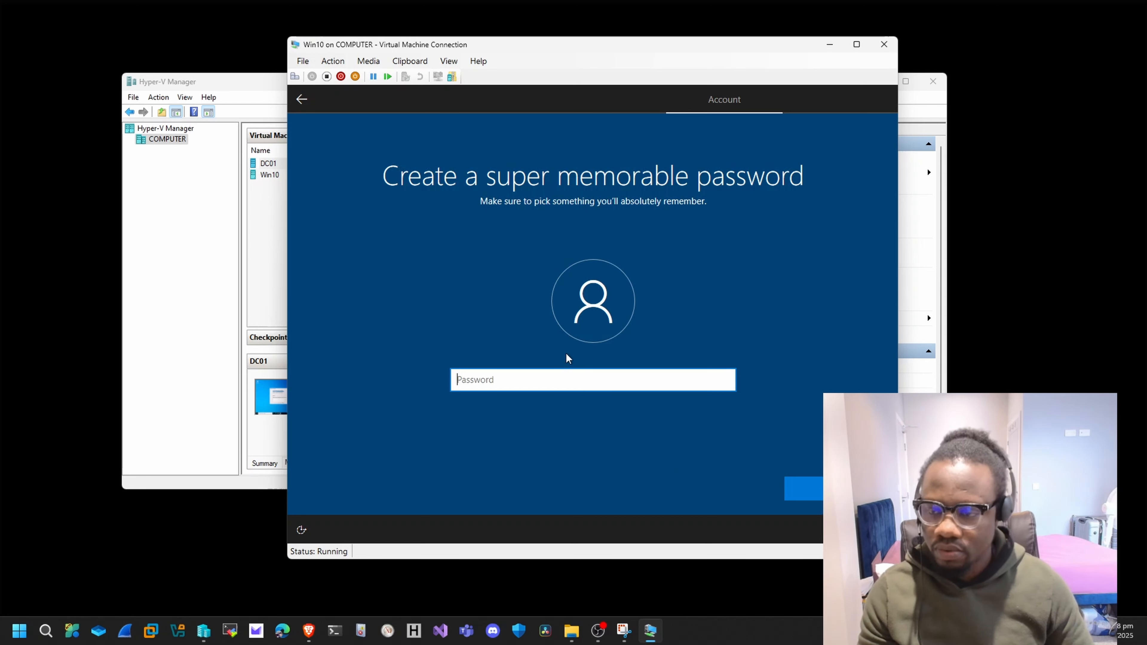
pyautogui.click(809, 486)
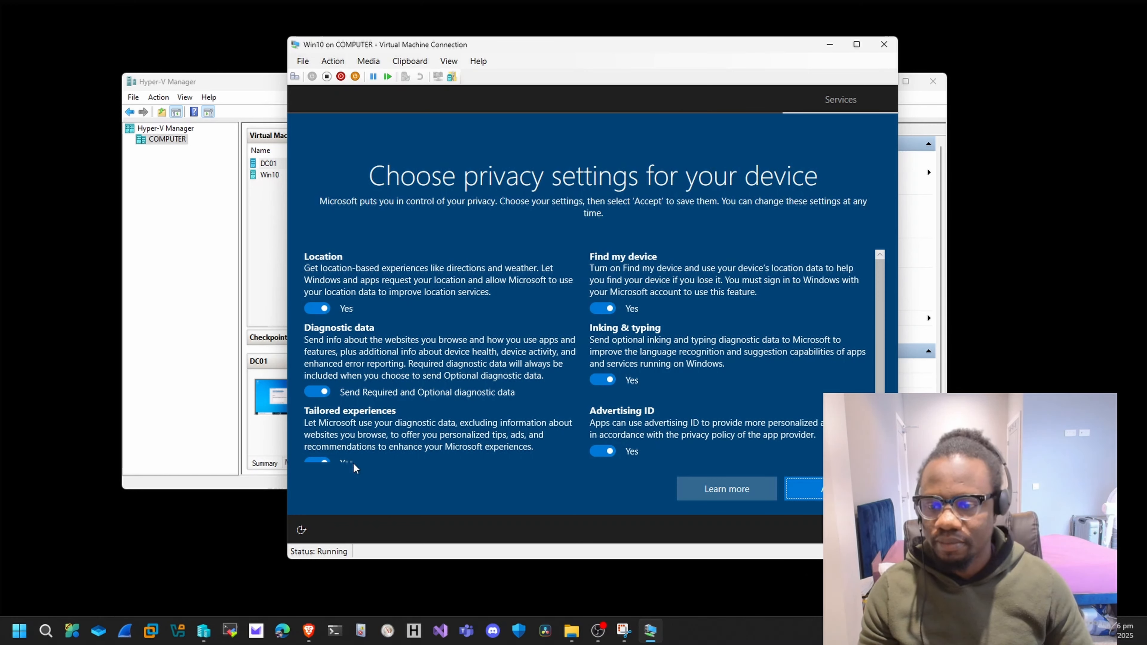
# Turn off location, optional diagnostic data, tailored experiences, advertising ID, inking and typing, and Find my device, and accept the privacy settings.
pyautogui.click(317, 309)
pyautogui.click(316, 392)
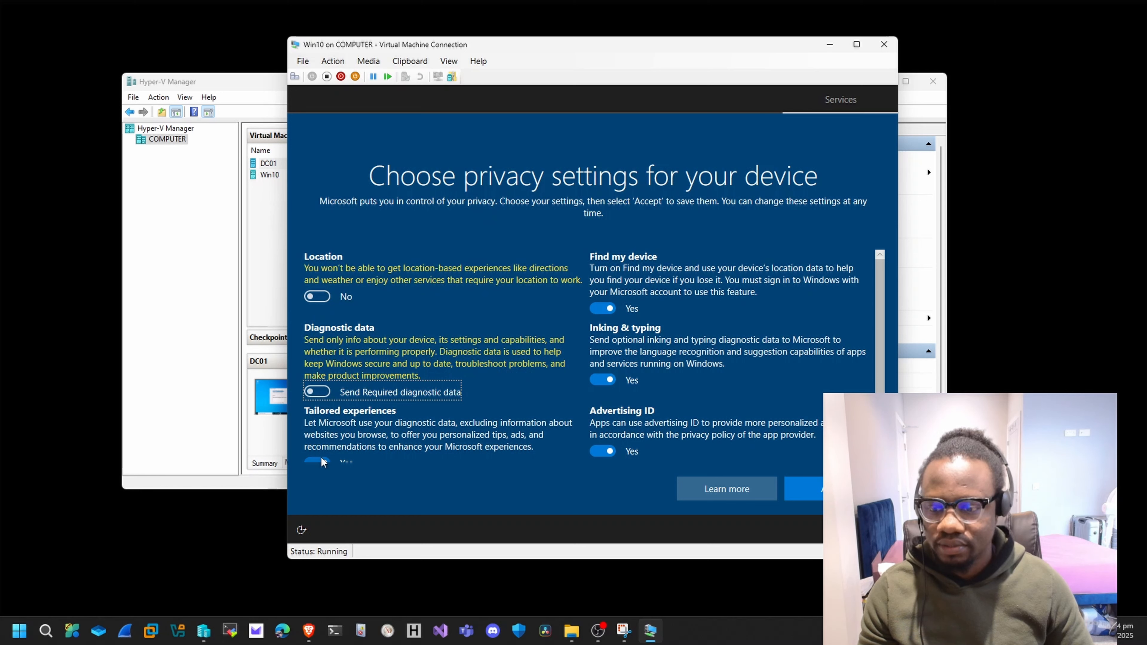
pyautogui.click(321, 458)
pyautogui.click(603, 451)
pyautogui.click(606, 380)
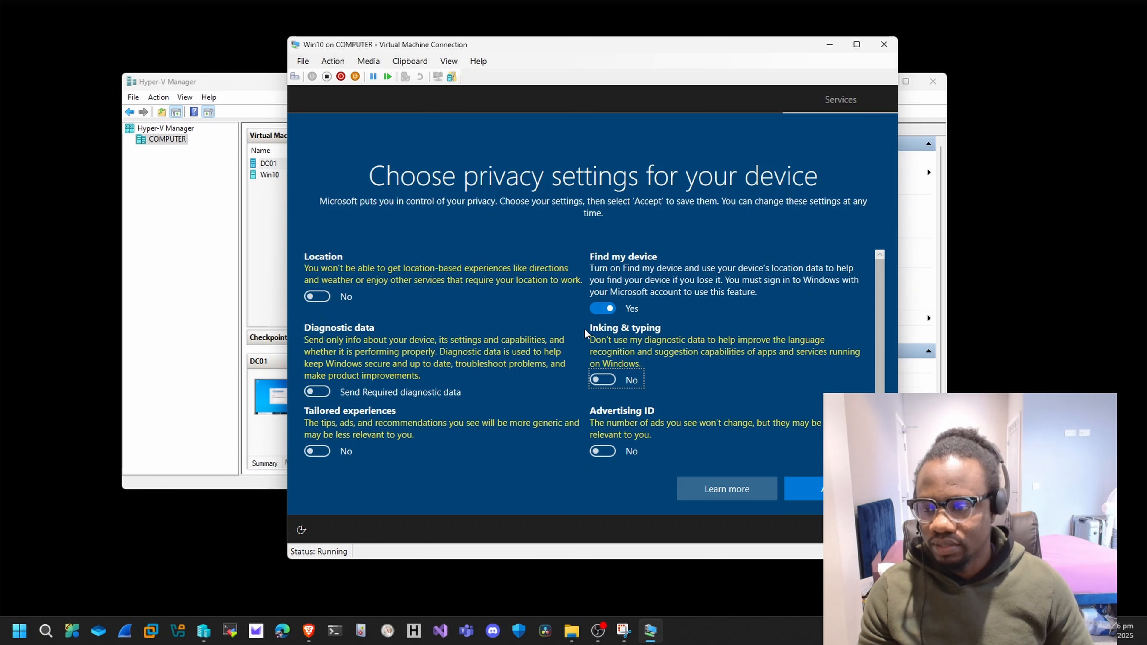
pyautogui.click(601, 308)
pyautogui.scroll(-1, 607, 325)
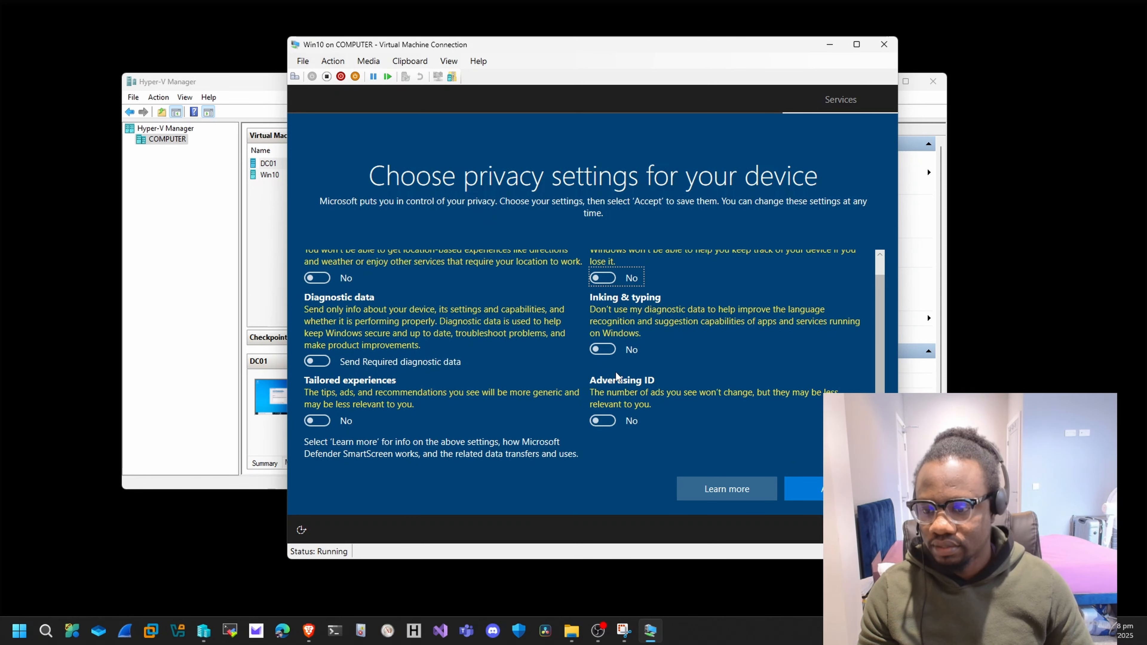
pyautogui.click(818, 489)
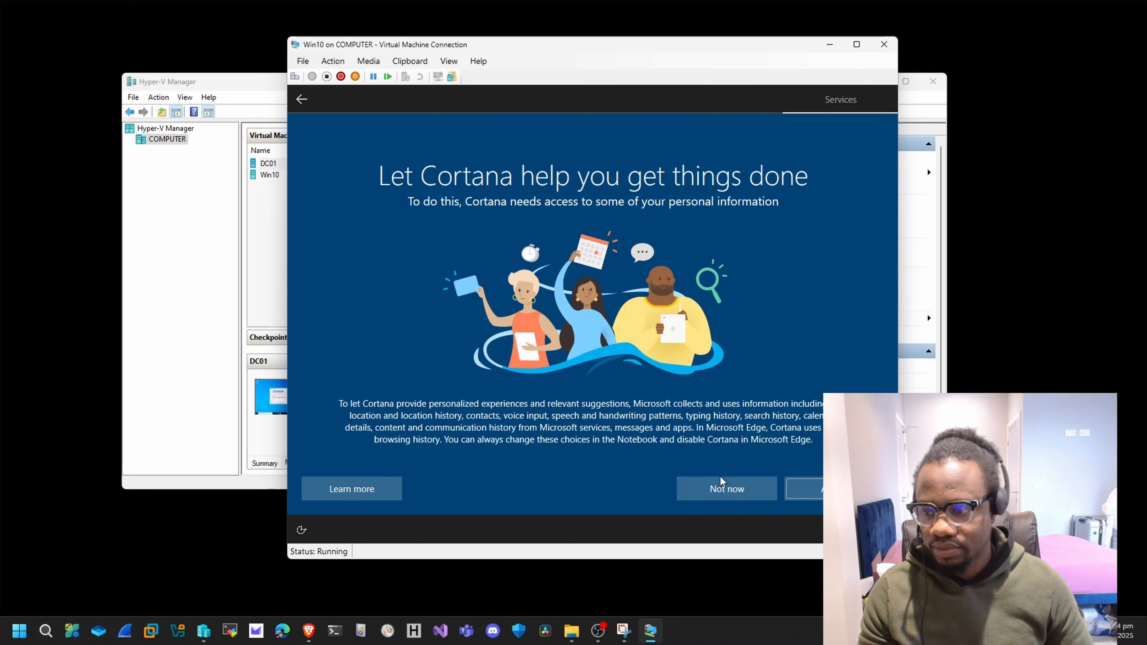
# Decline Cortana for now and dismiss the Win10 display configuration dialog.
pyautogui.click(719, 491)
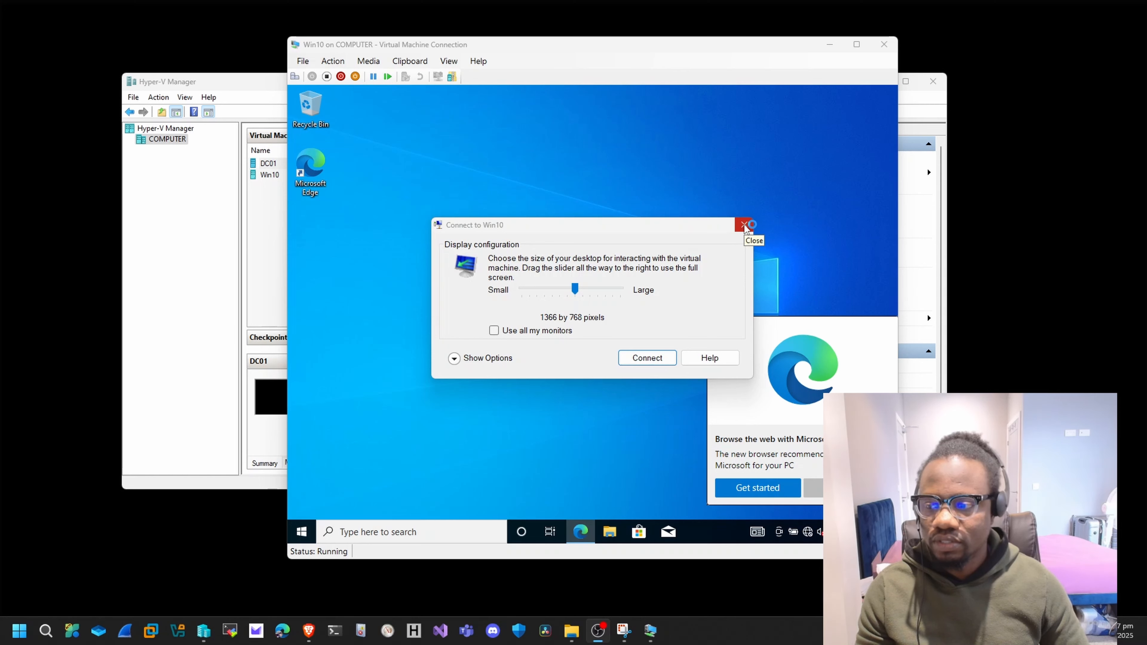
pyautogui.click(744, 225)
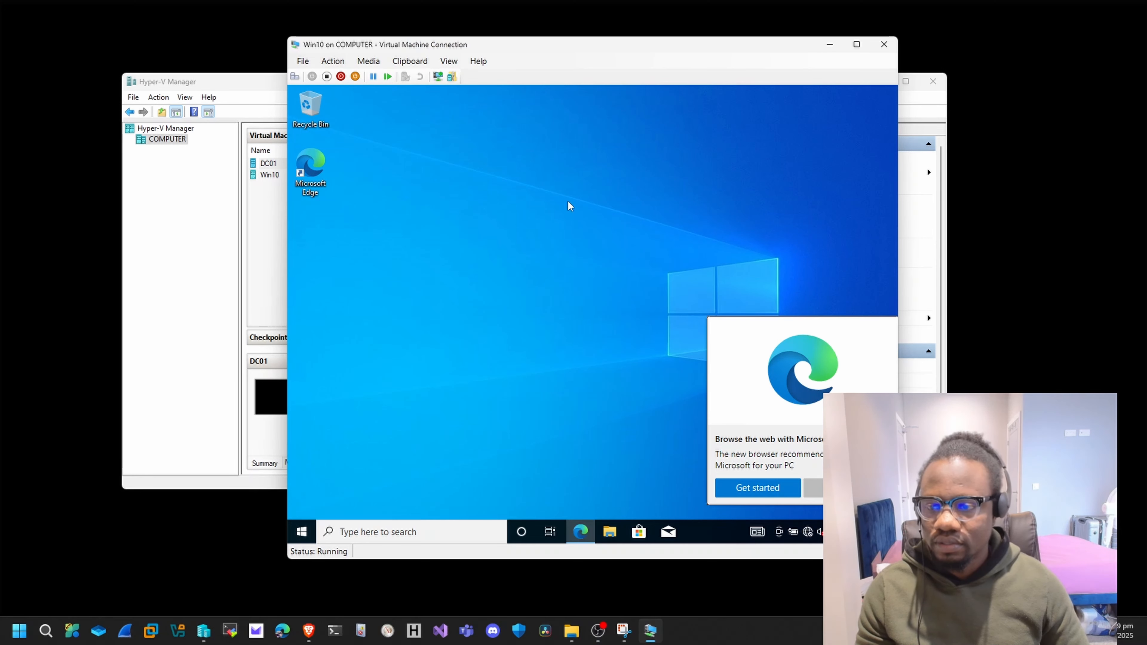